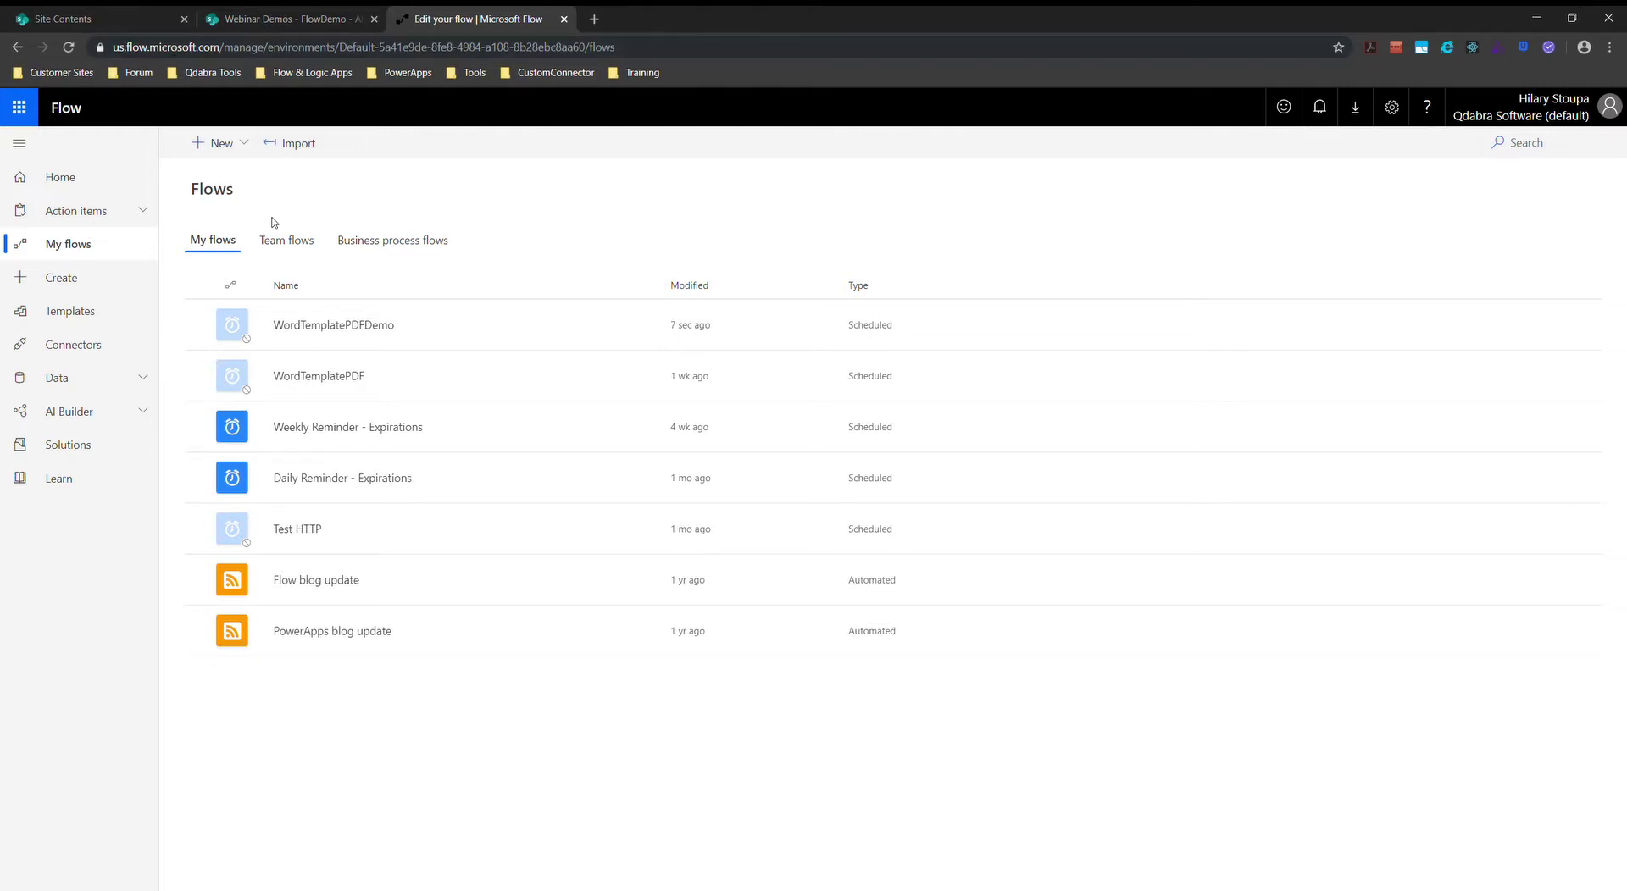
- Create an automated flow named FlowInfoPathDemo with the SharePoint trigger "When an item is created or modified"
click(240, 151)
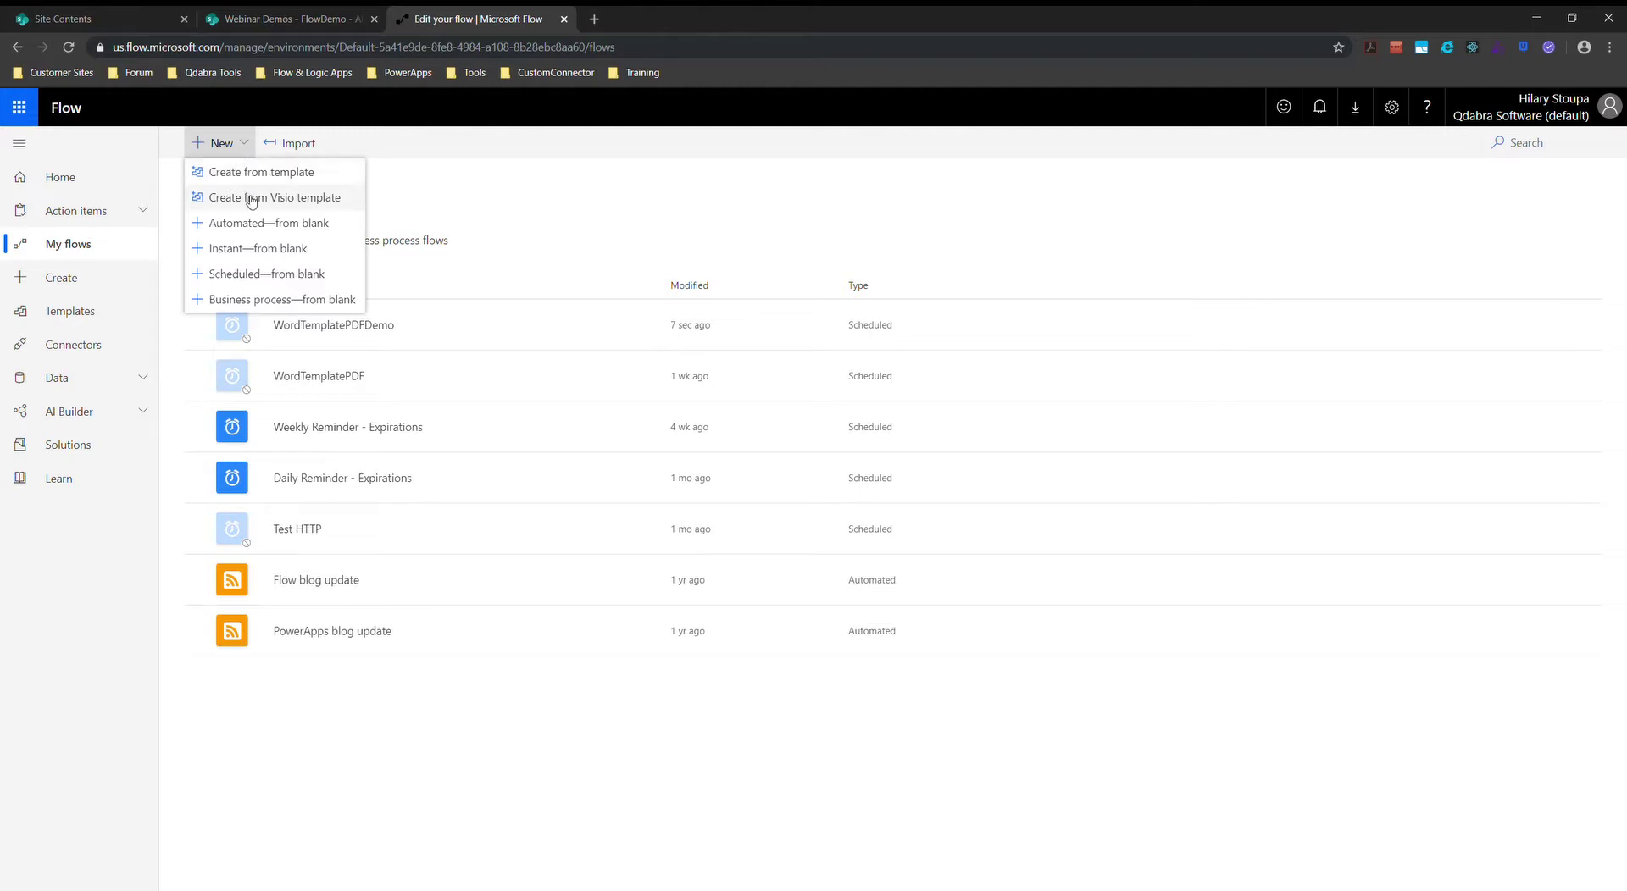
click(230, 225)
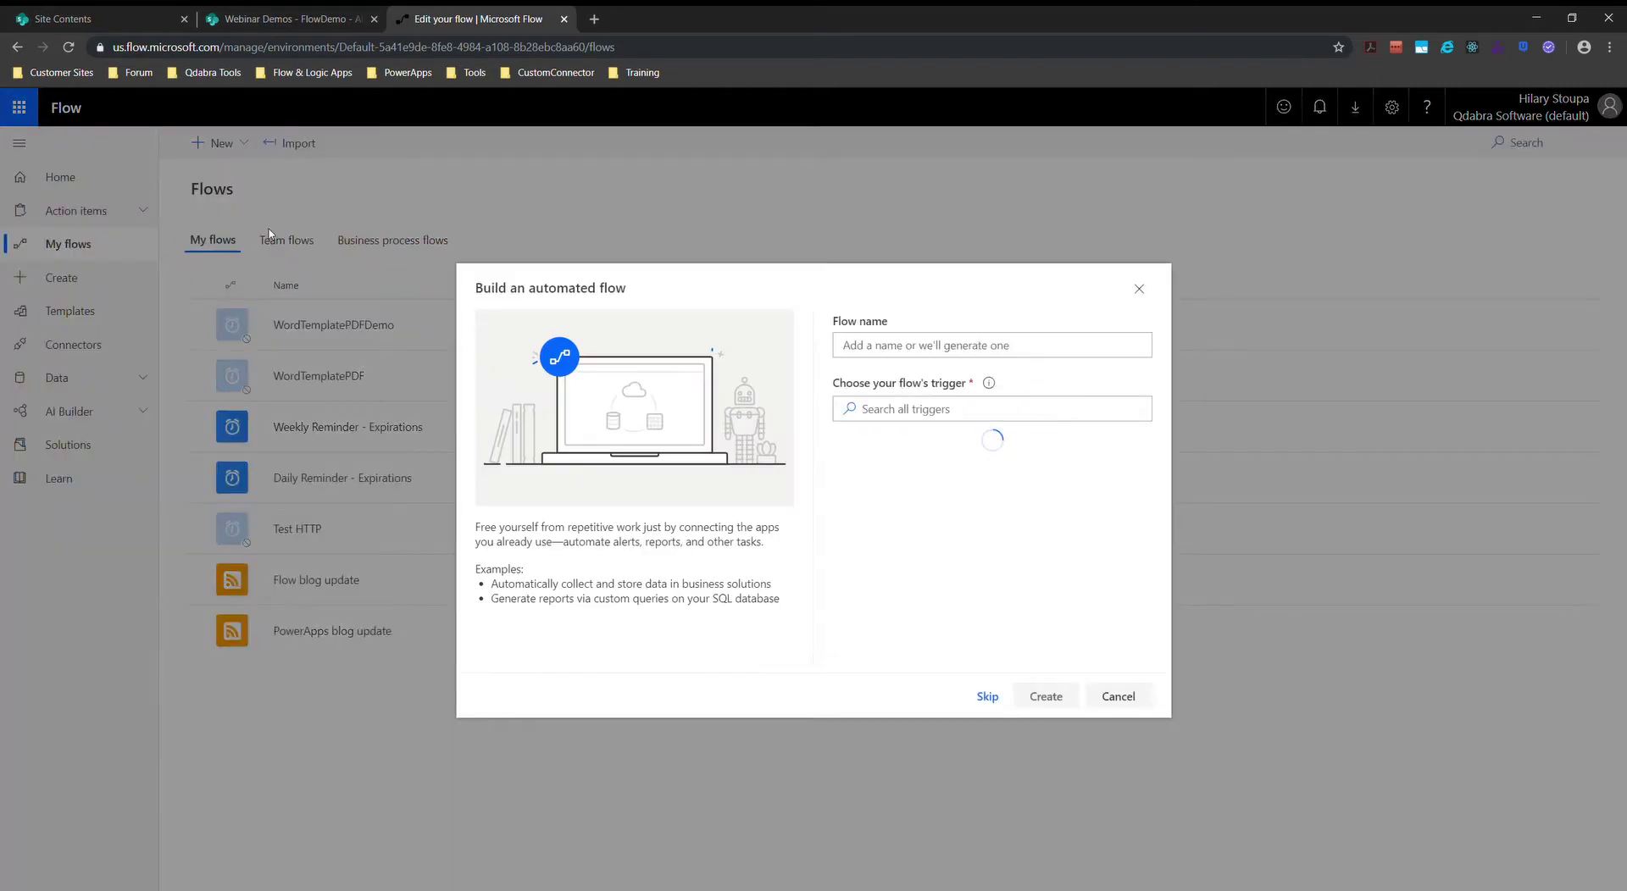
click(1012, 349)
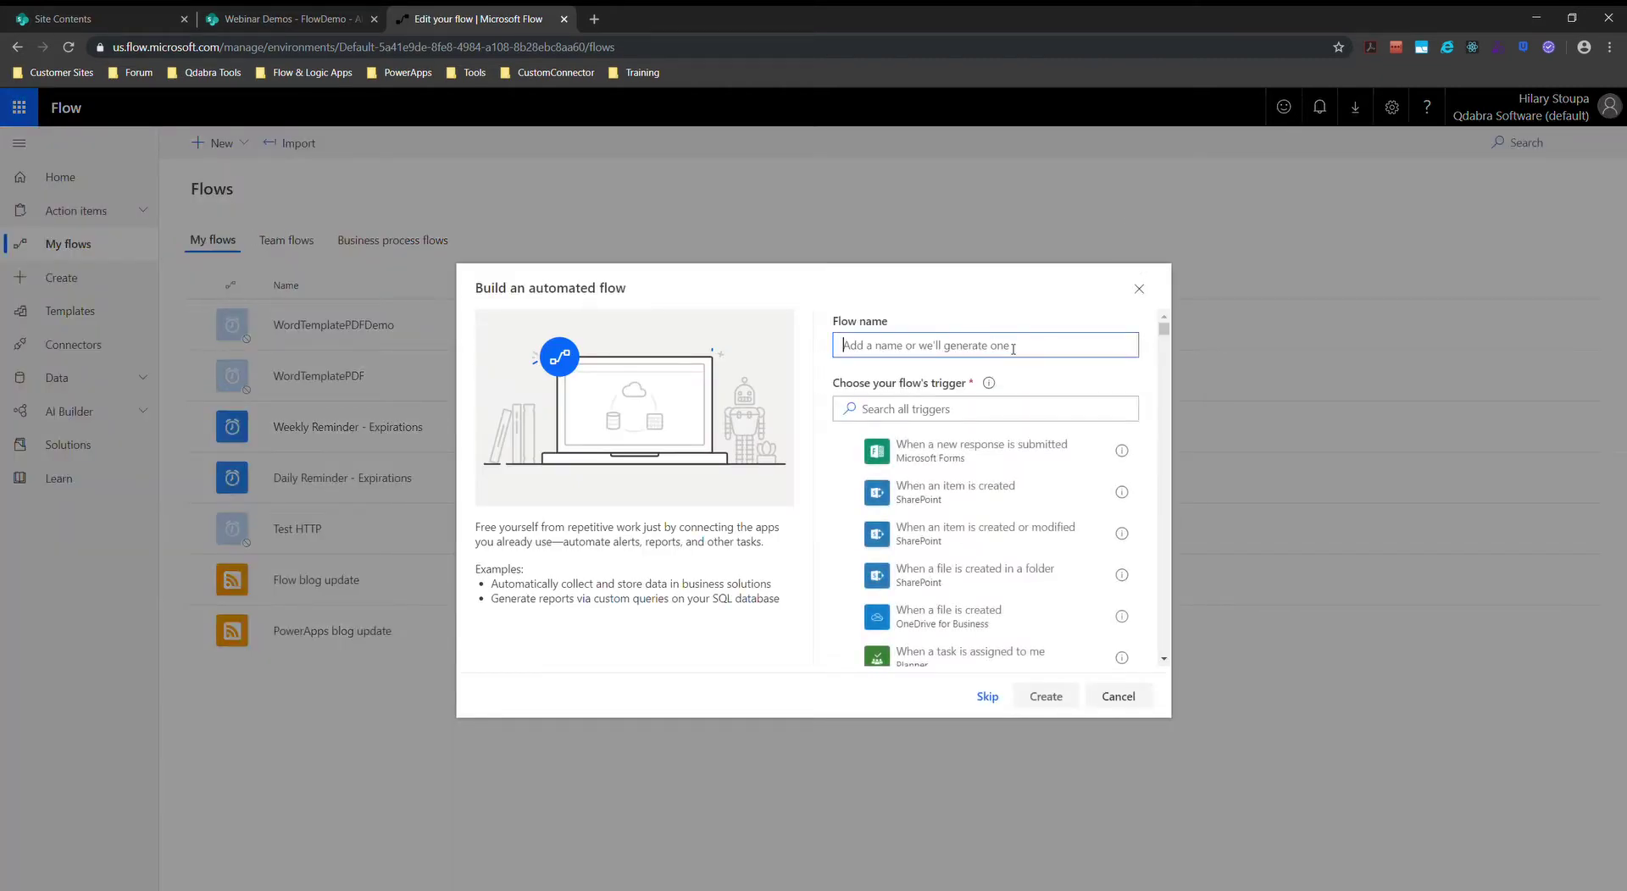
text(FlowInfoPathDemo)
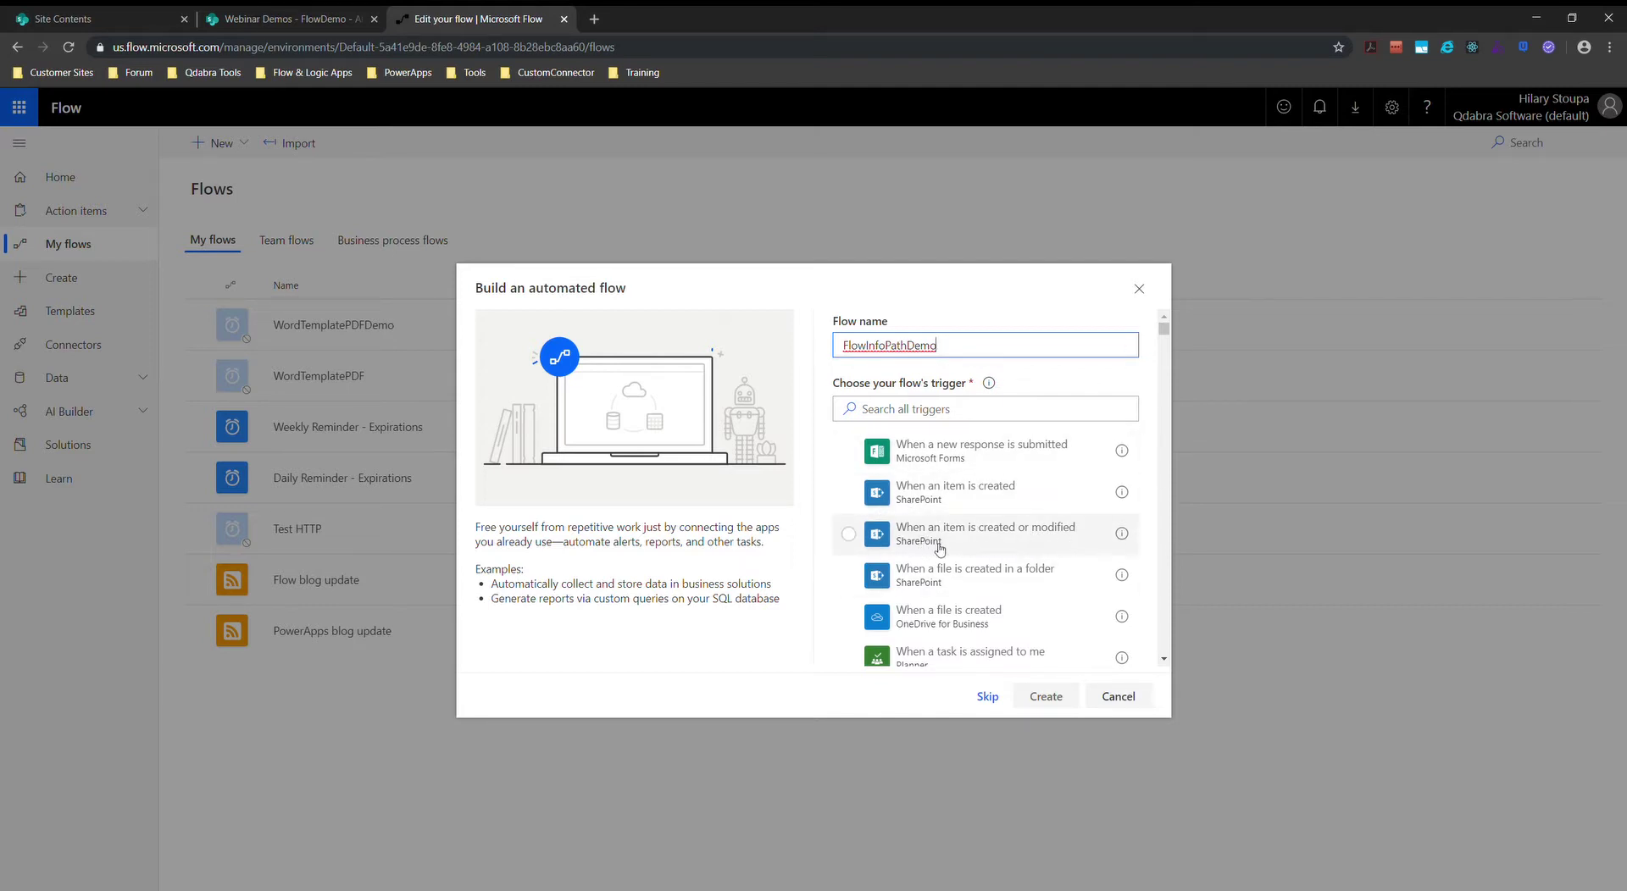
click(847, 539)
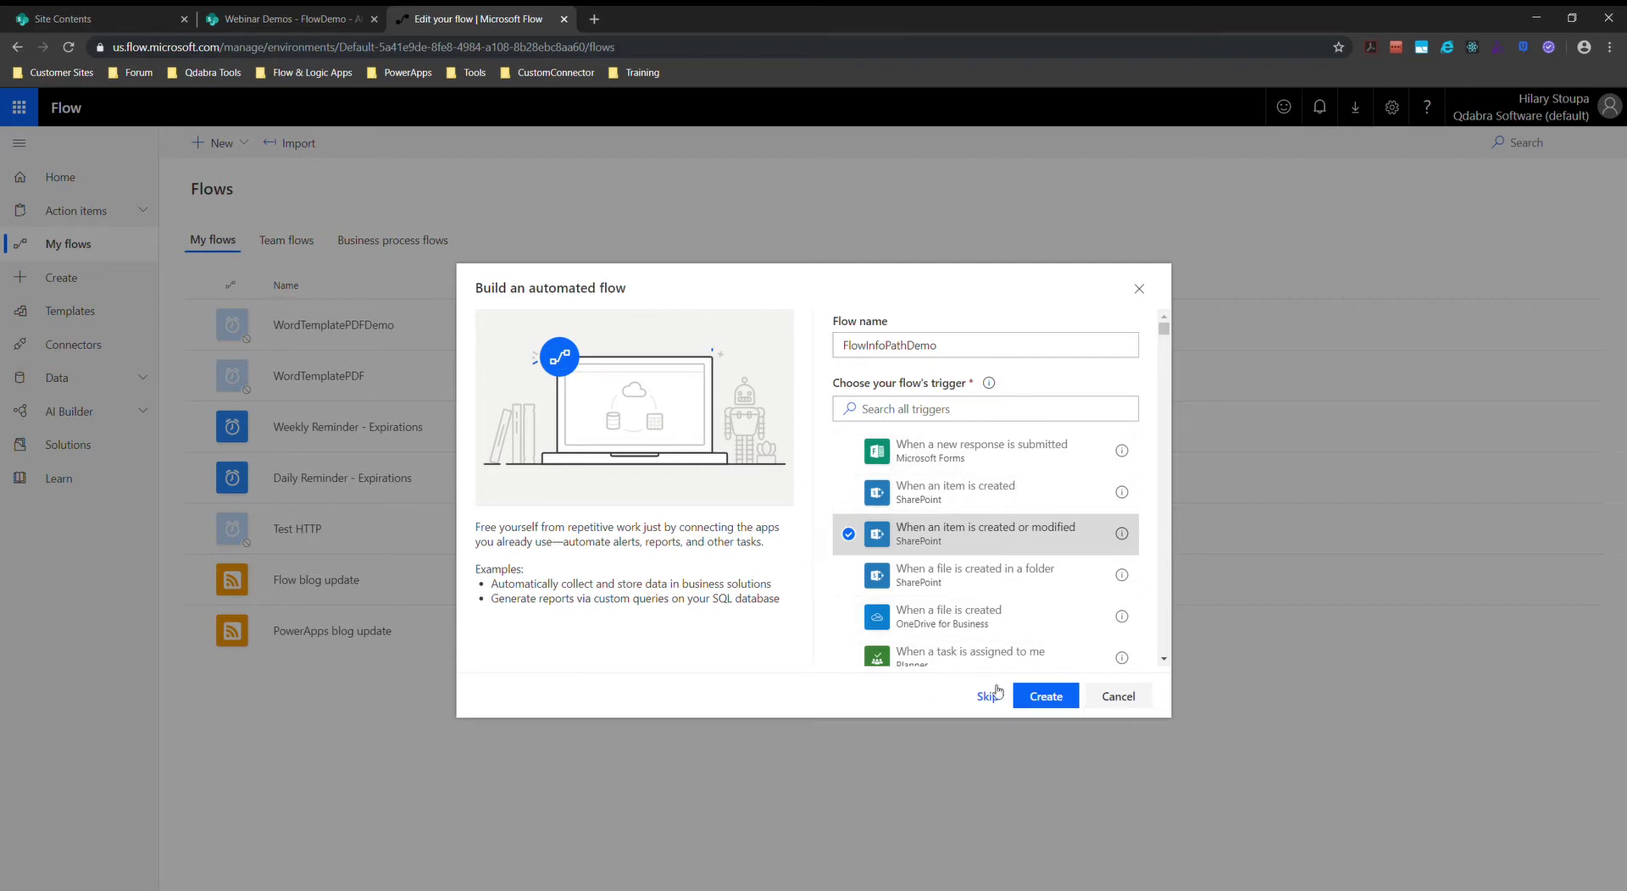
click(1048, 698)
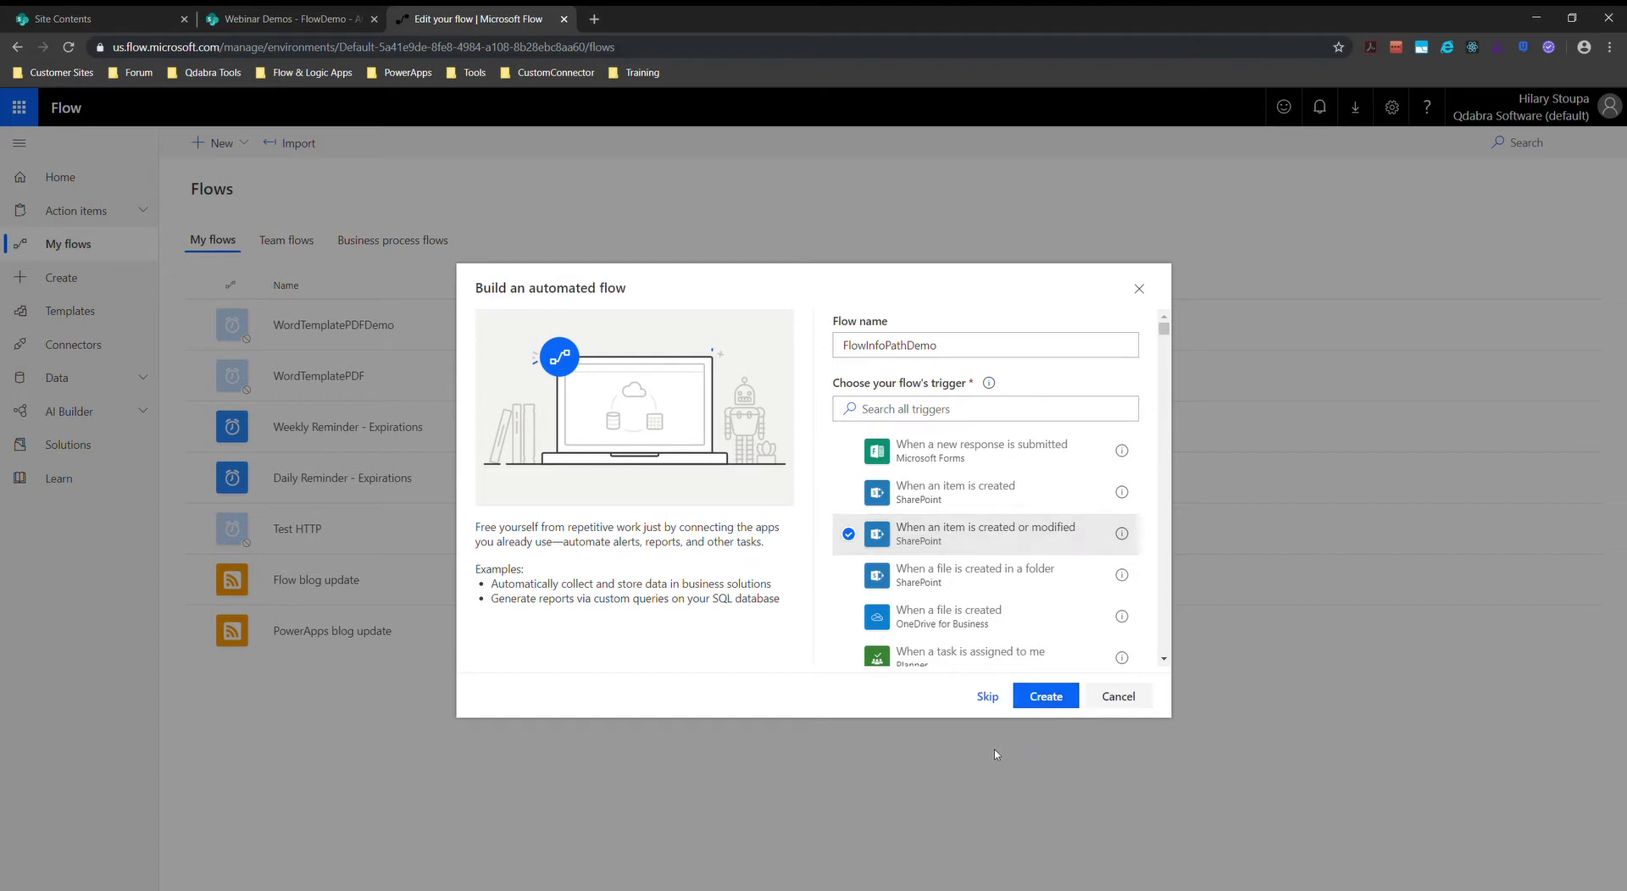
click(1054, 698)
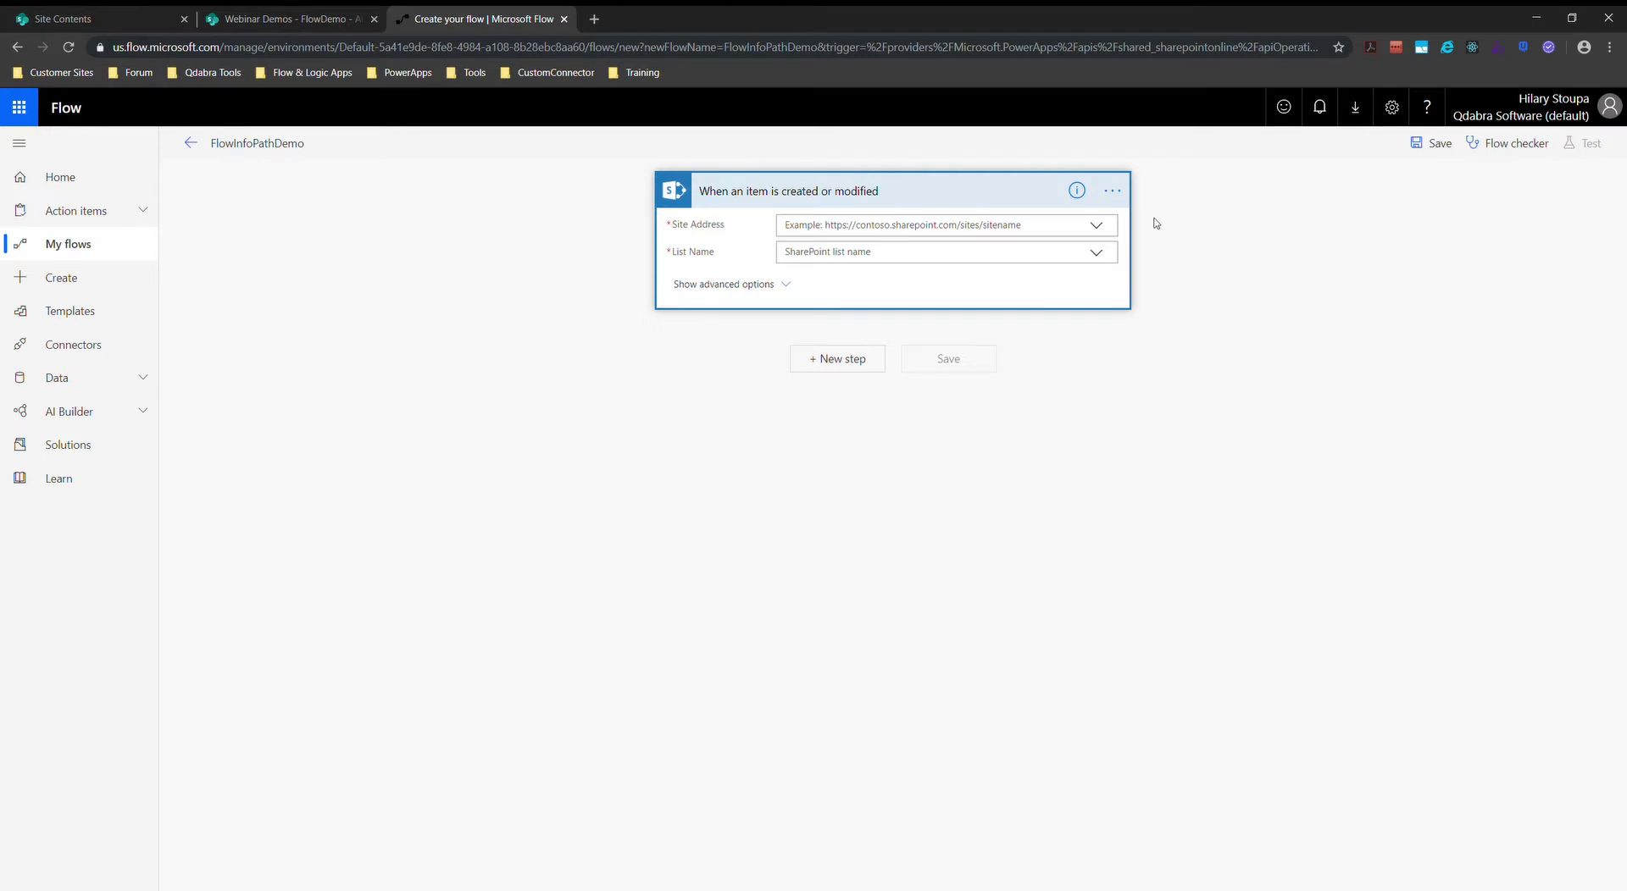
- Copy the Webinar Demos site's base URL from SharePoint and enter it as the trigger's custom Site Address
click(272, 20)
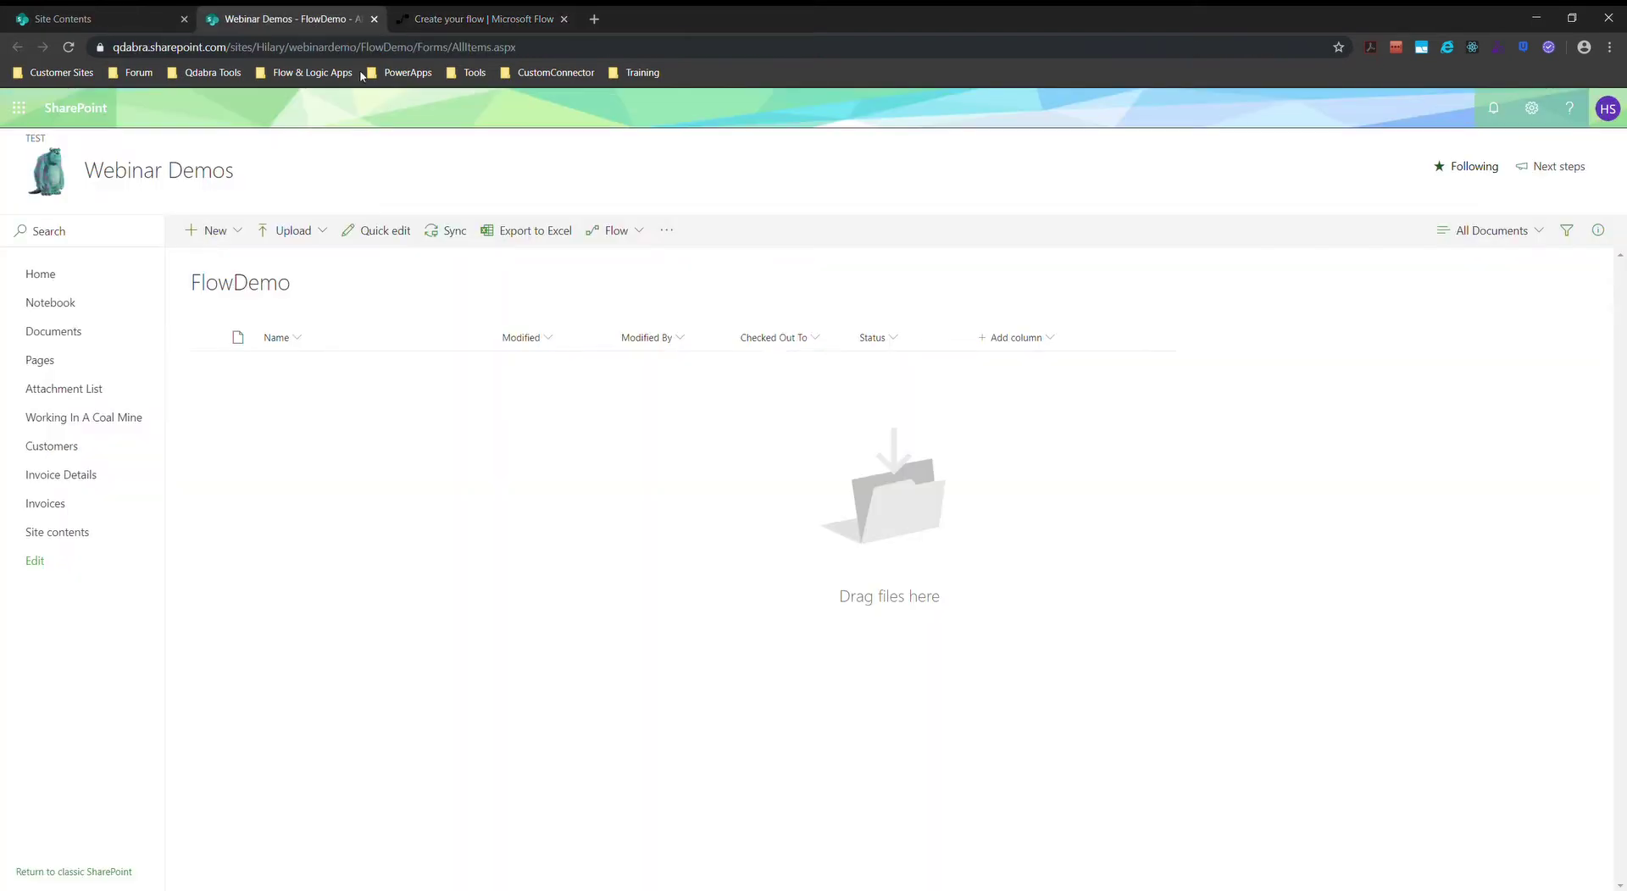
drag(370, 48, 176, 28)
key(ctrl+c)
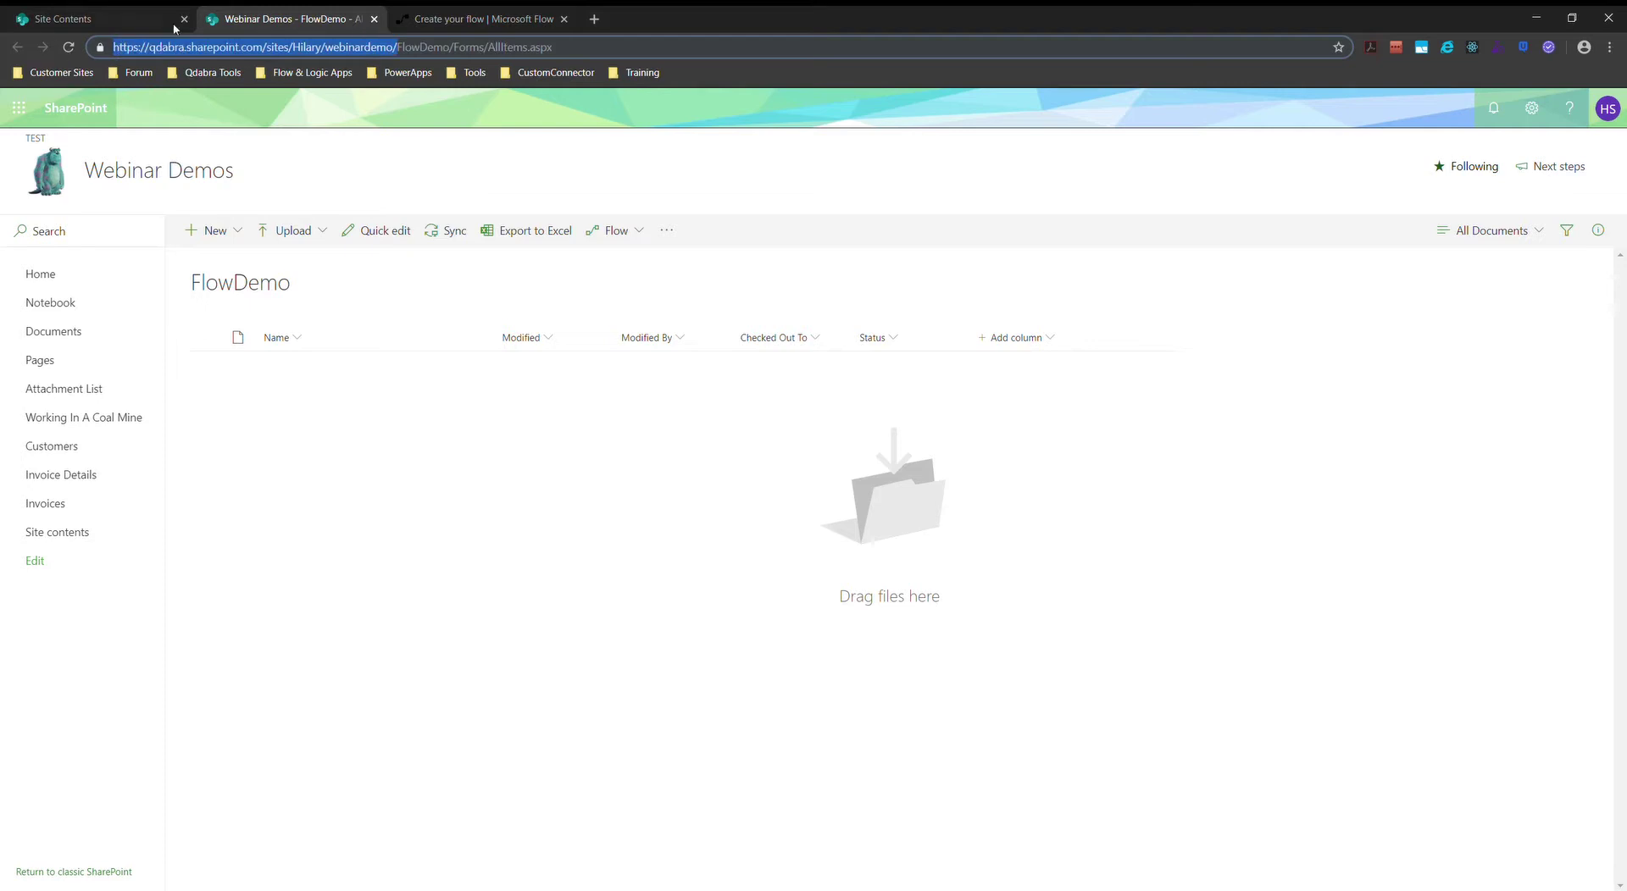
click(494, 25)
click(1096, 225)
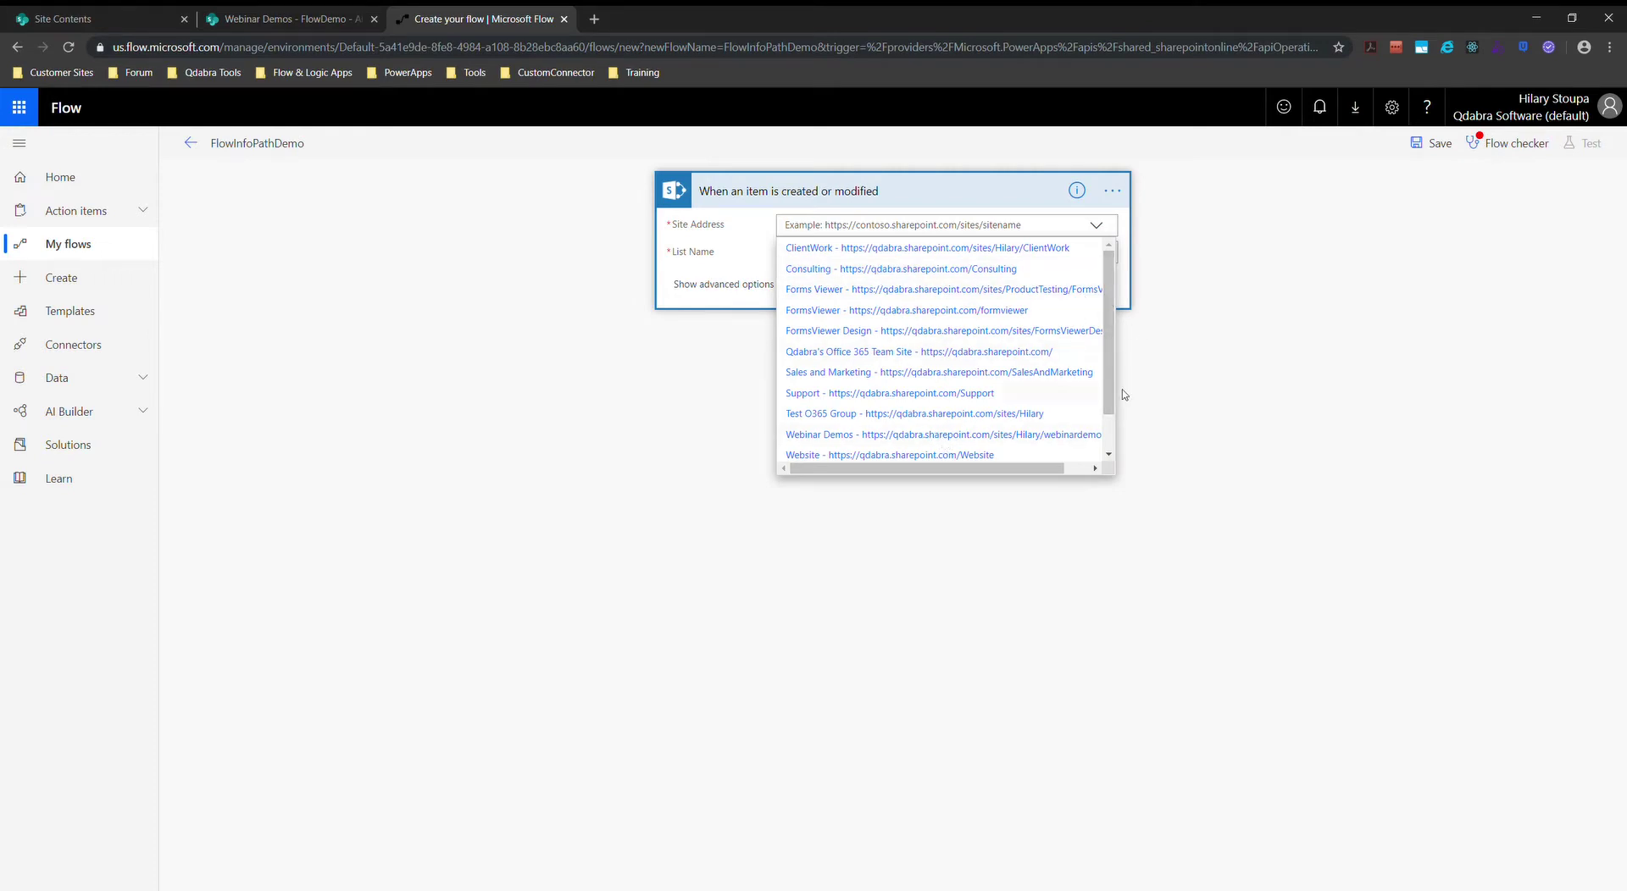
scroll(1046, 468, down, 1)
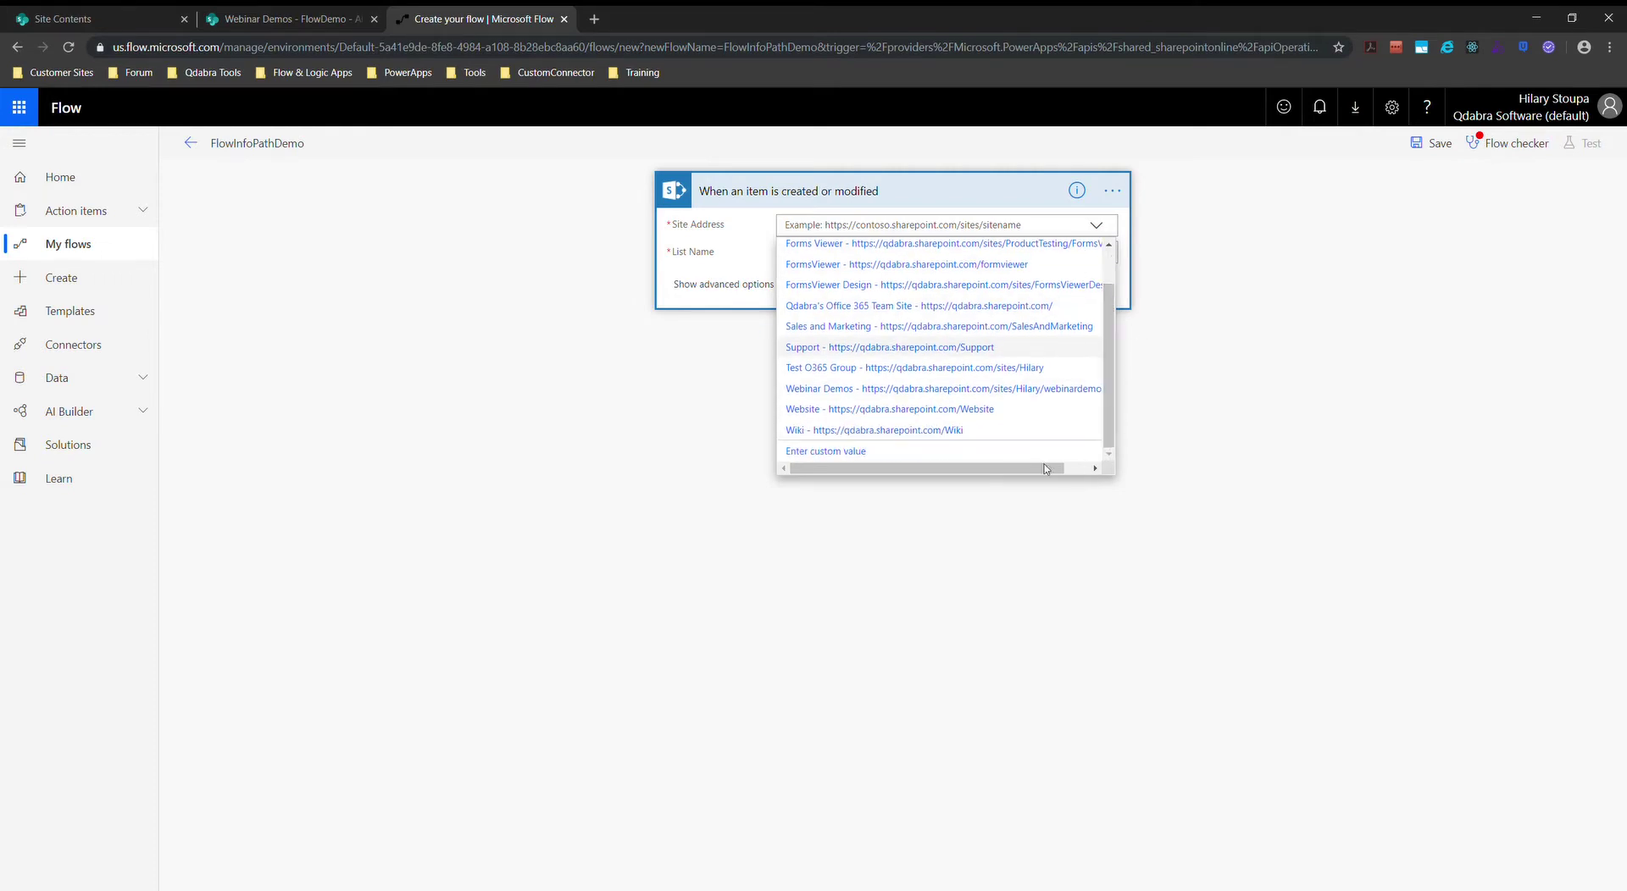
click(827, 452)
key(ctrl+v)
- Copy the library name FlowDemo from its SharePoint URL, enter it as the trigger's custom List Name, and check the advanced options
click(1006, 251)
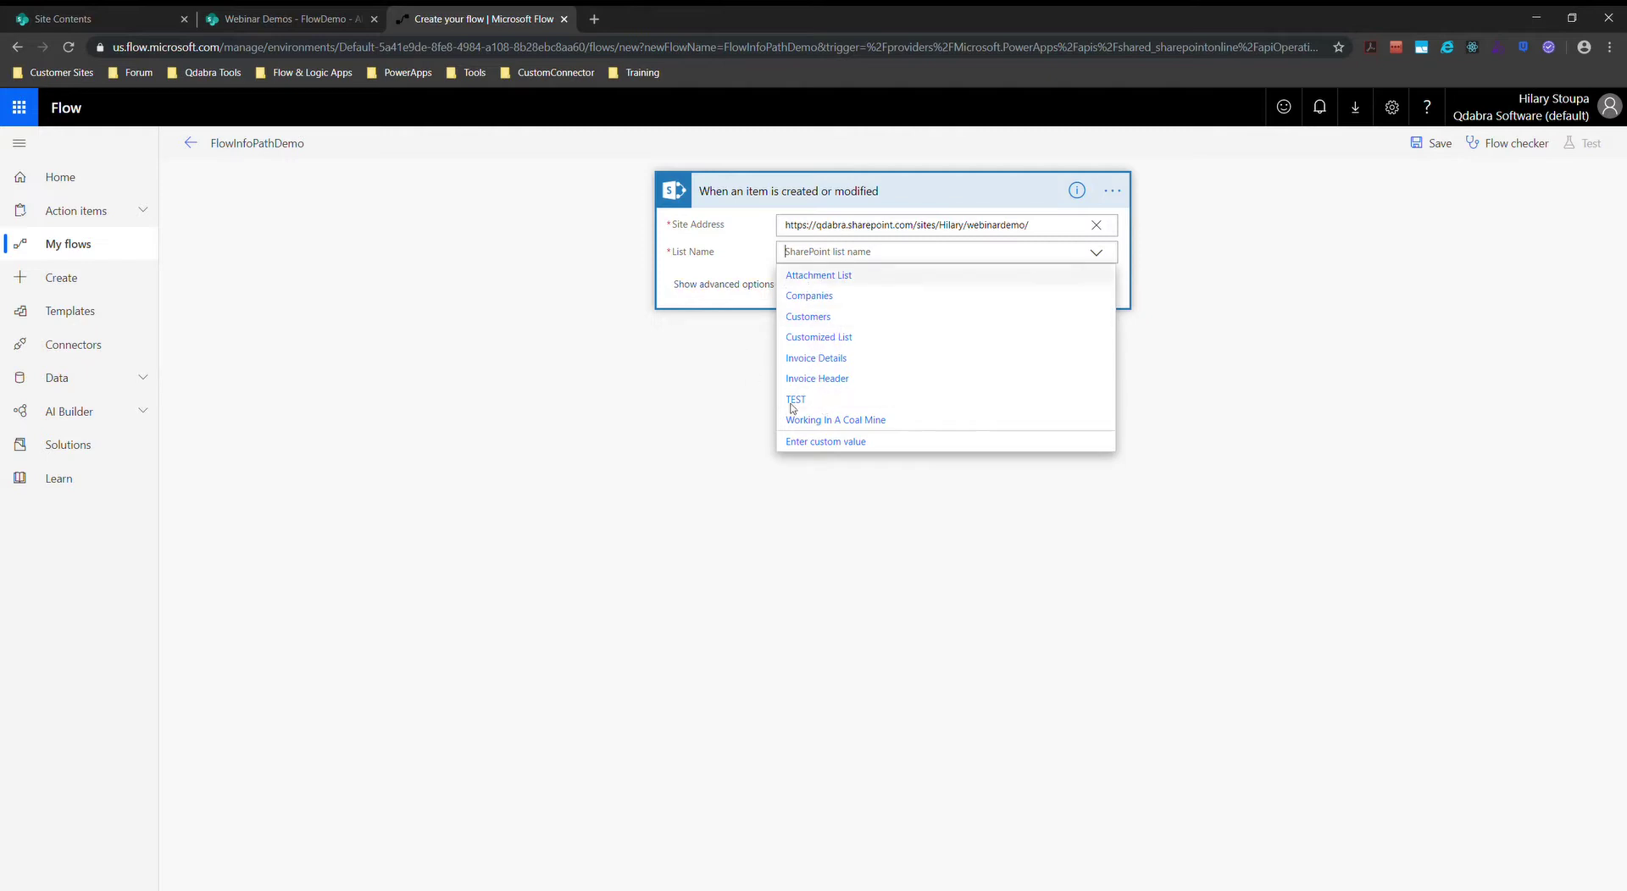
click(286, 18)
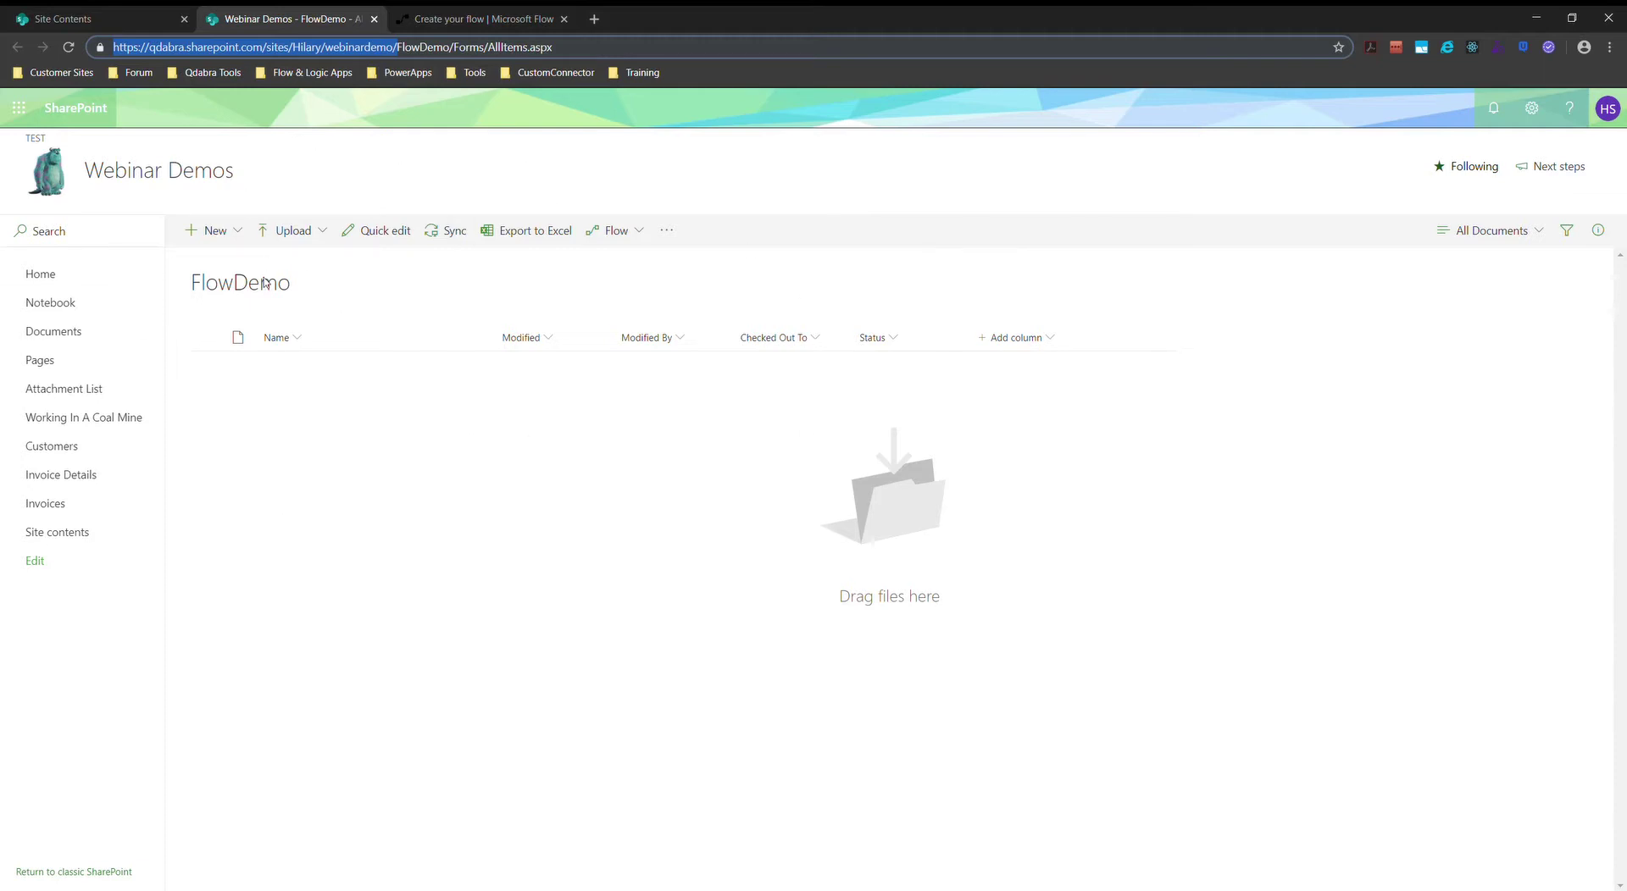
drag(318, 285, 188, 287)
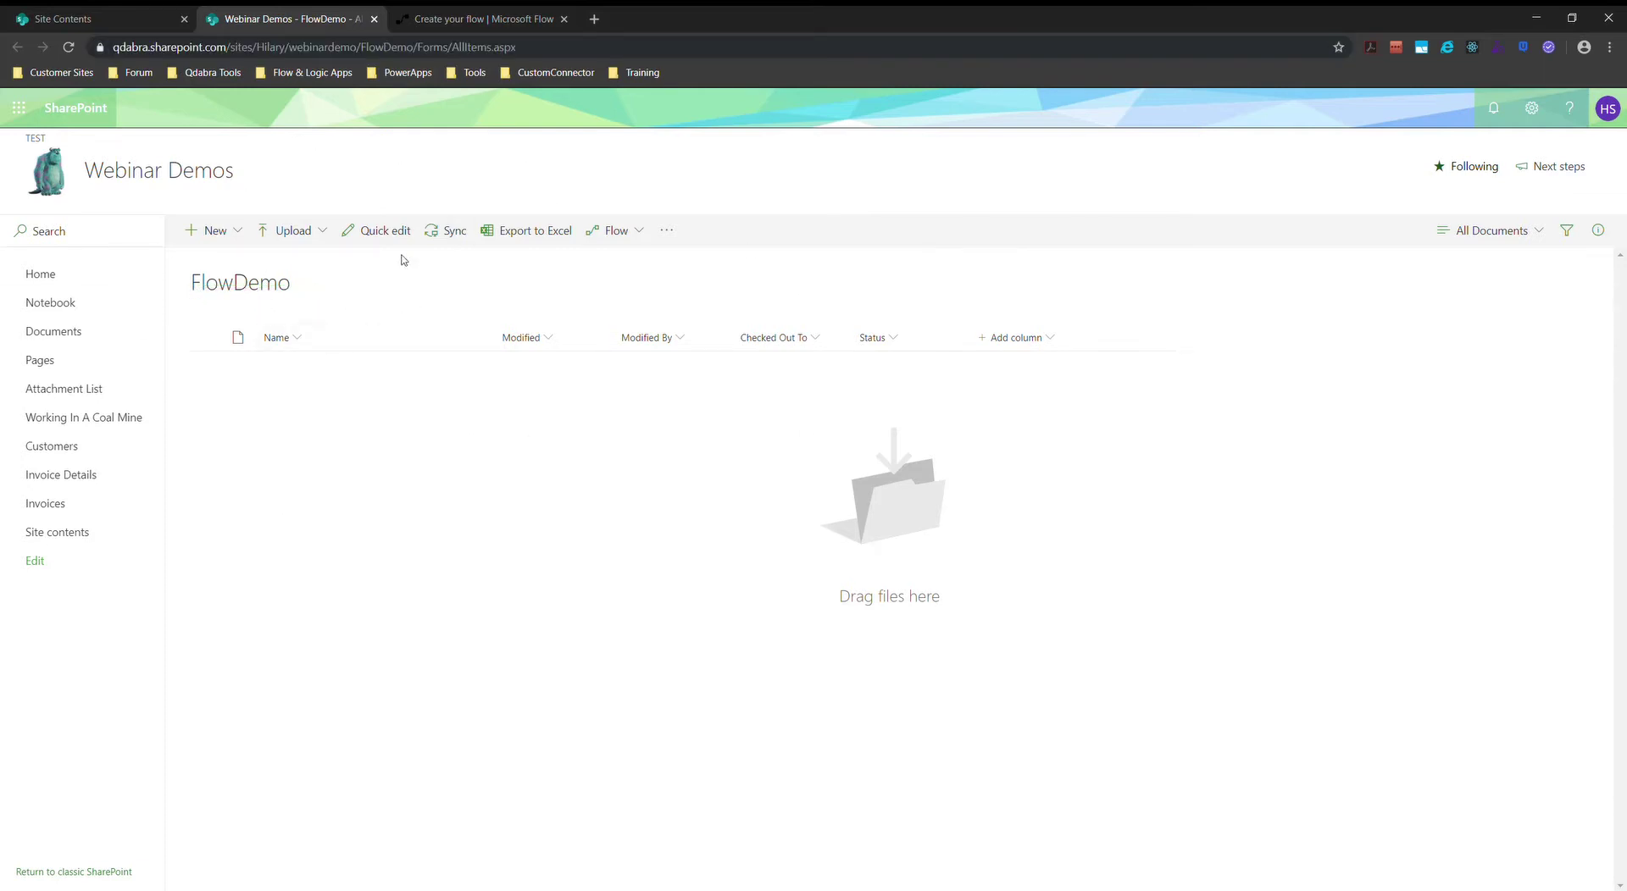
click(402, 48)
double_click(402, 48)
key(ctrl+c)
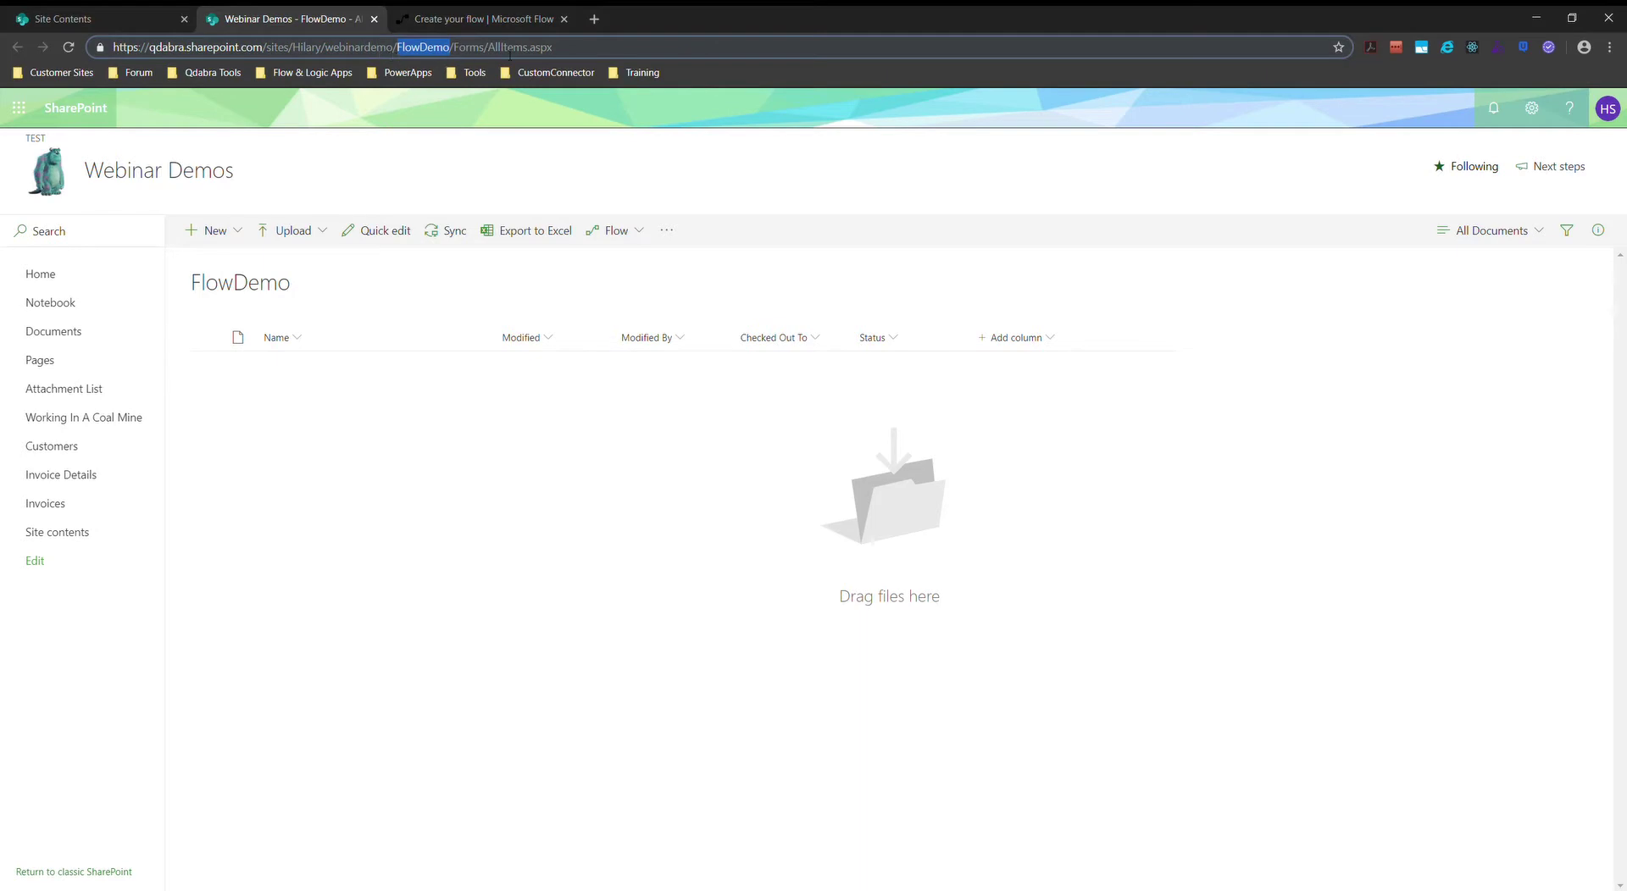
click(498, 21)
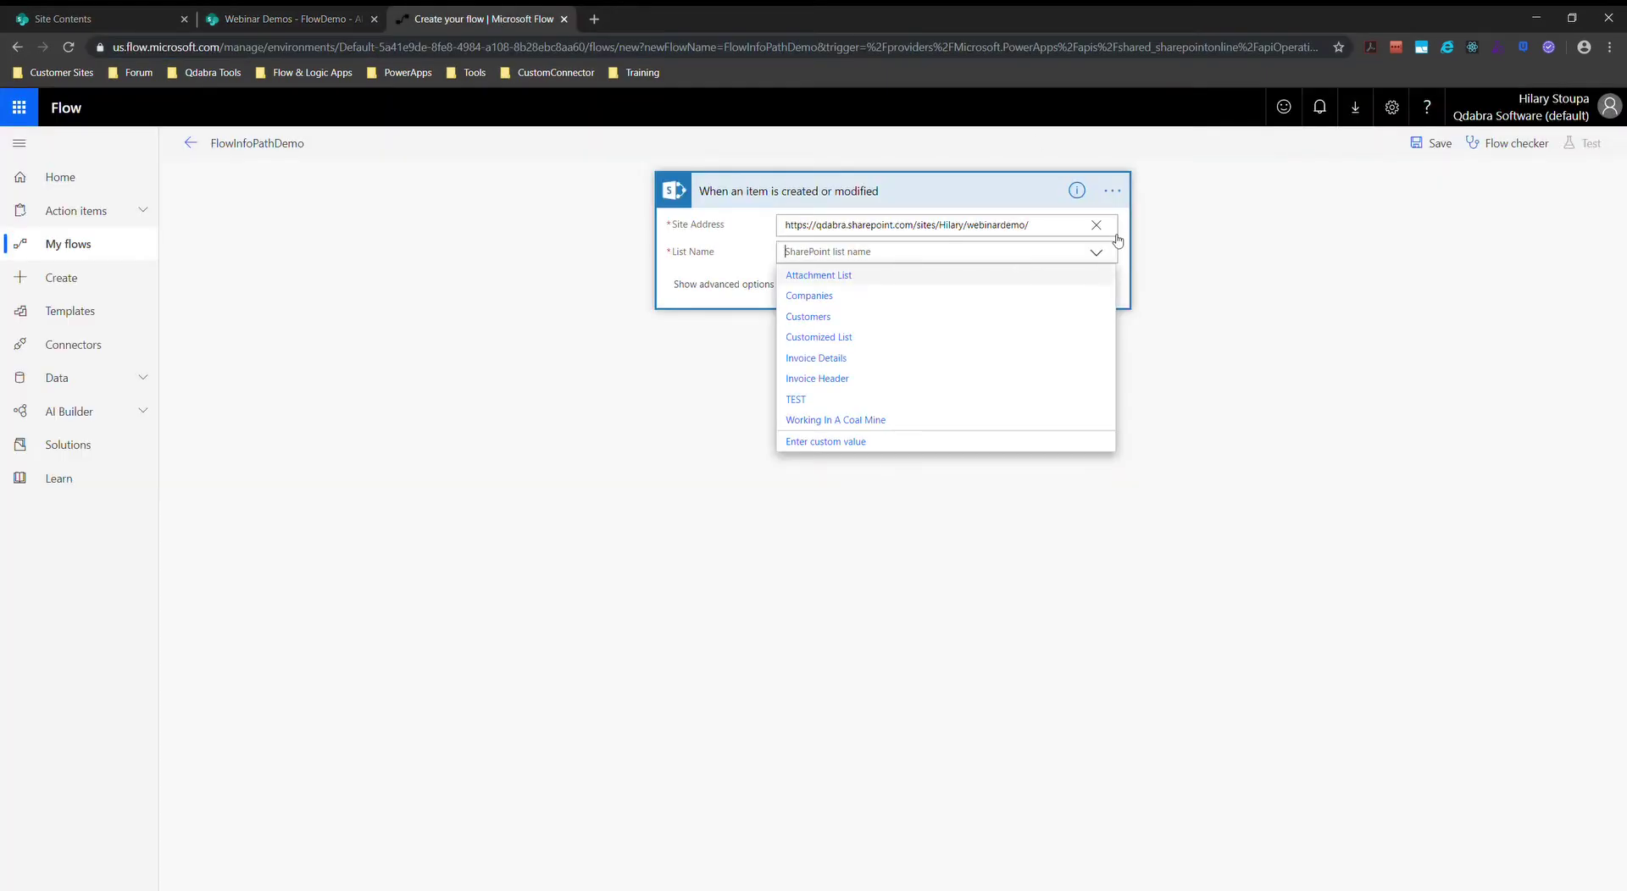
click(858, 444)
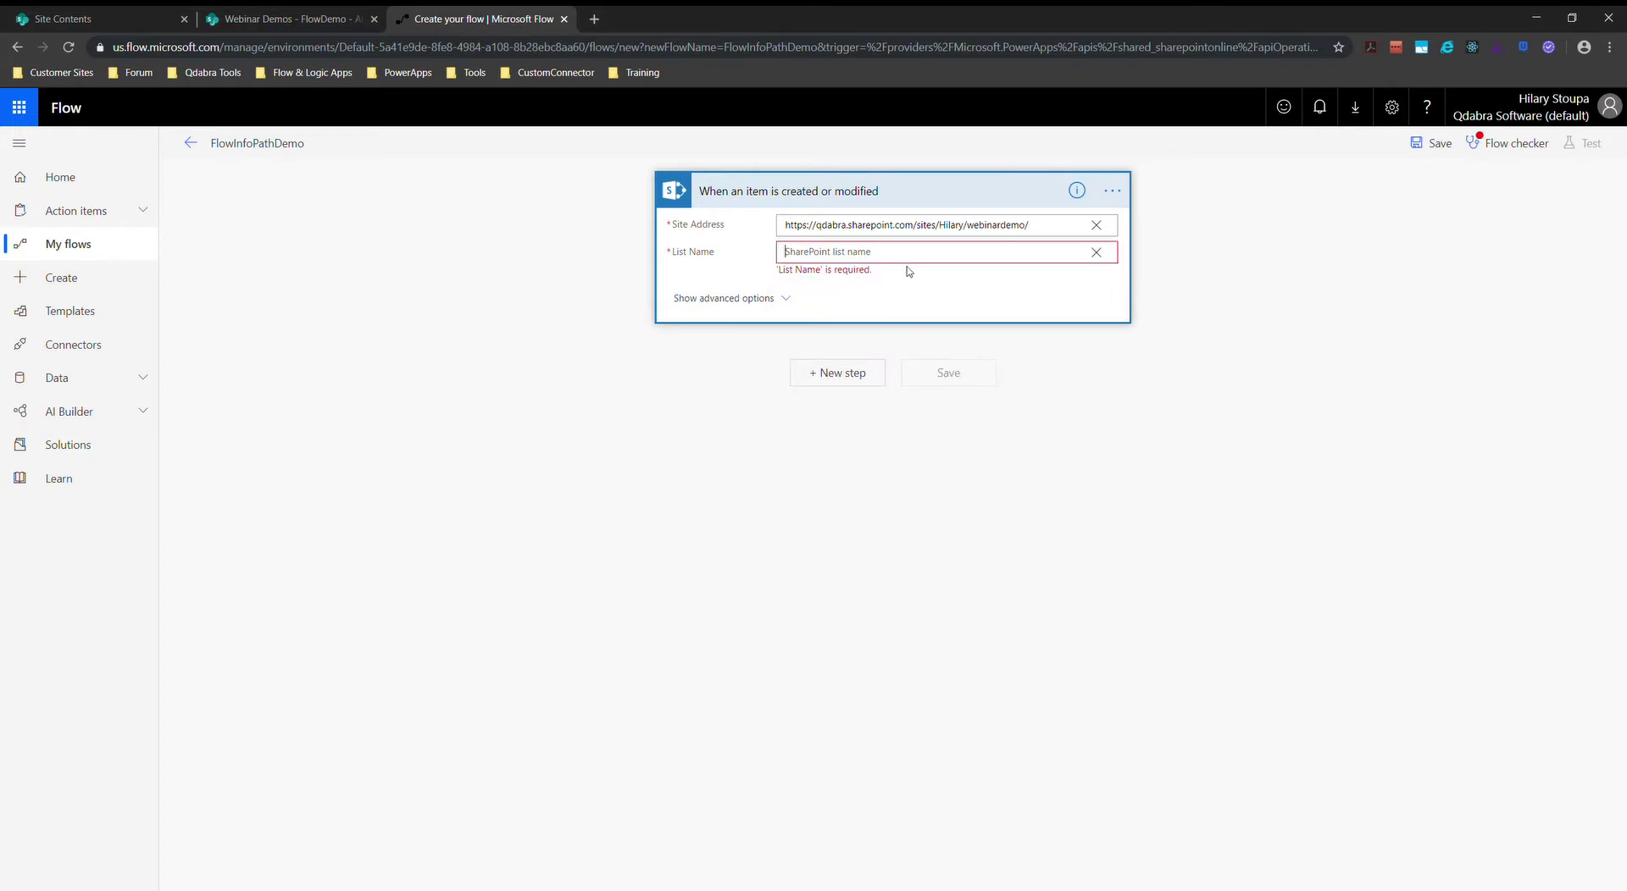
key(ctrl+v)
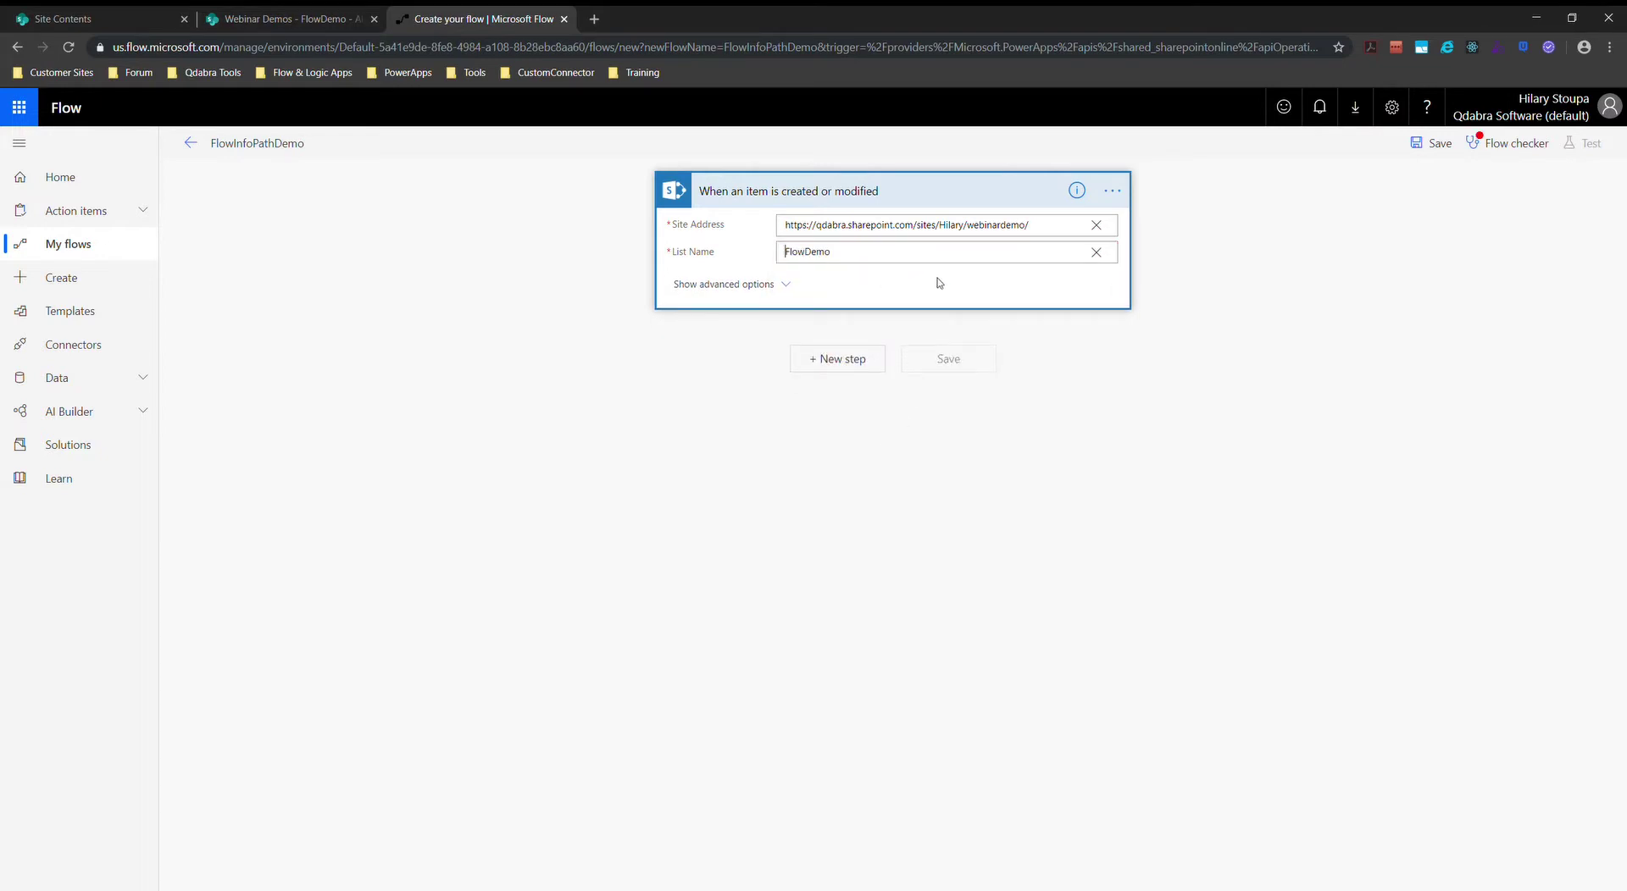
click(769, 286)
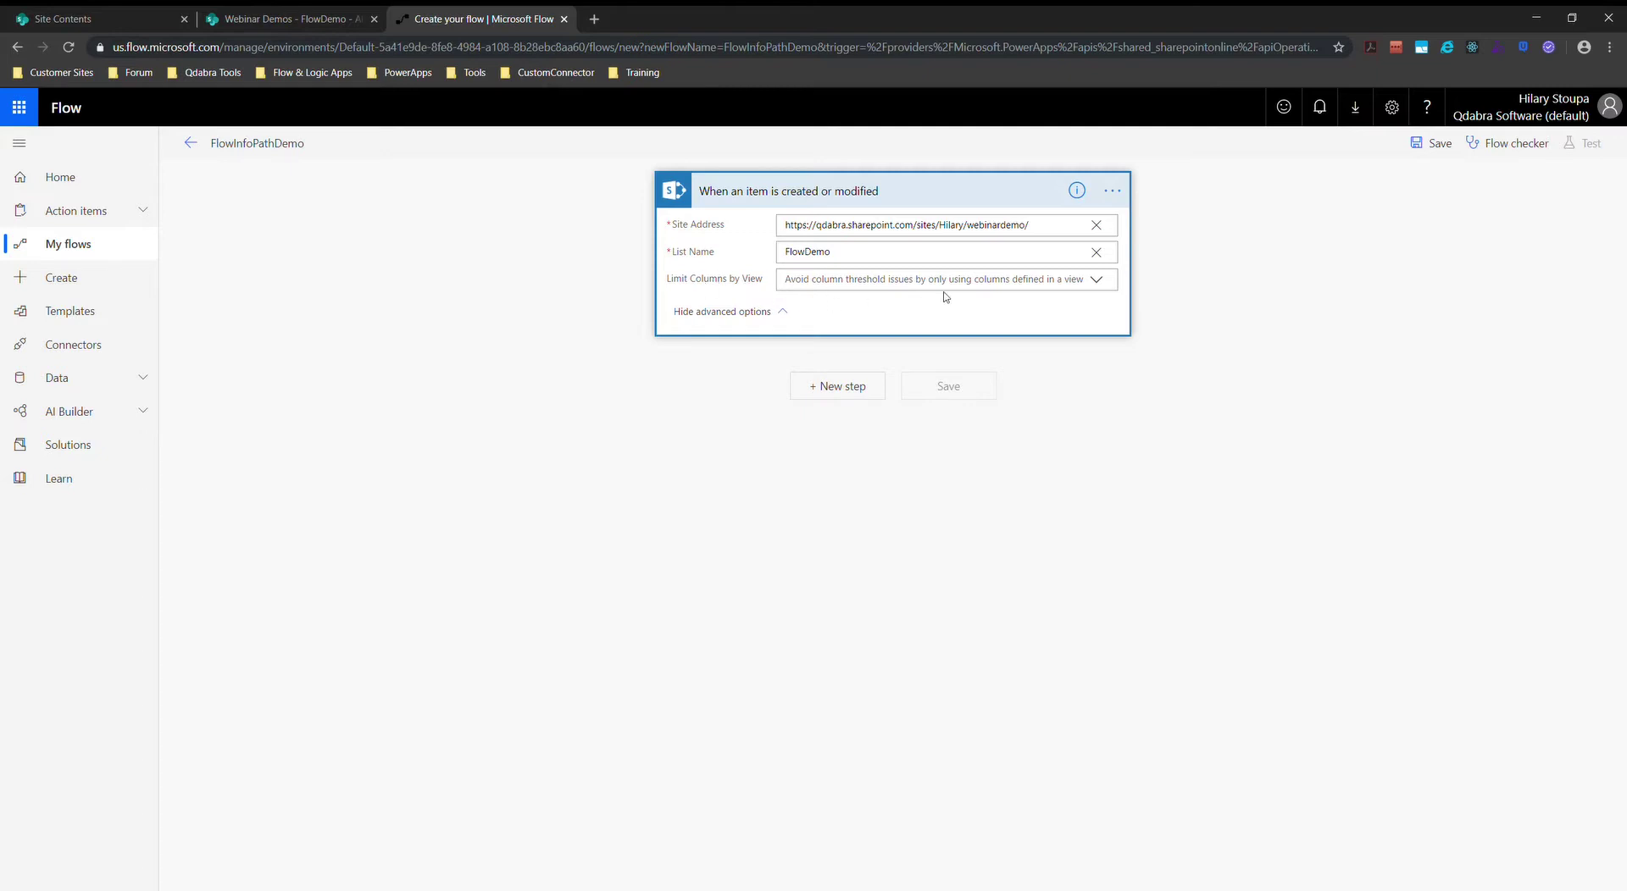
click(725, 313)
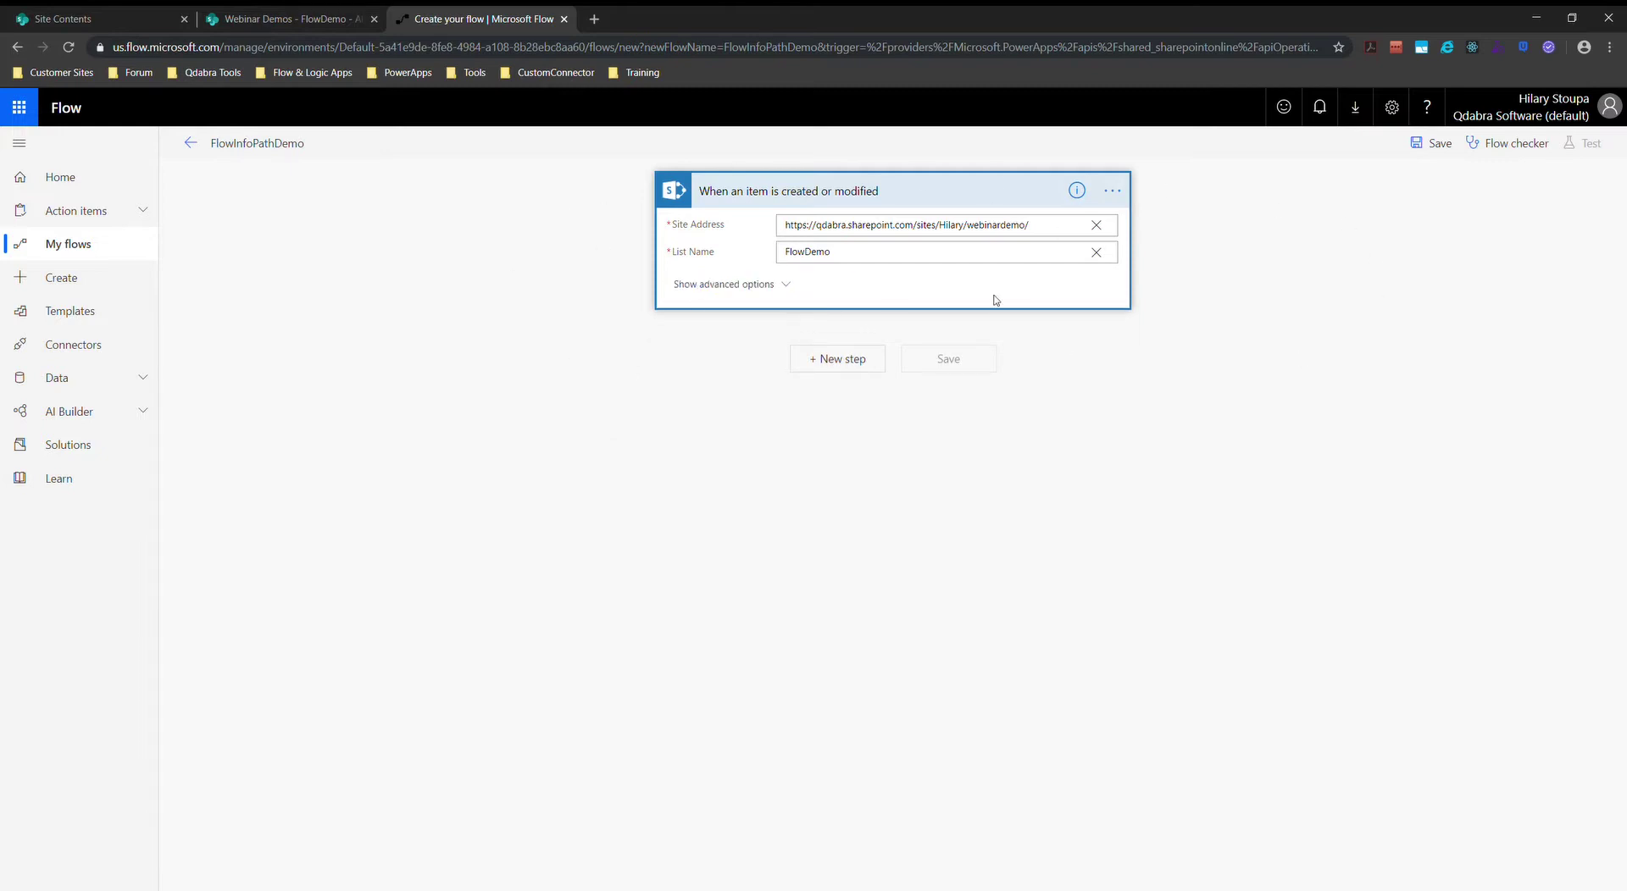
- Add a Condition control after the trigger and rename it "Status equals Complete"
click(817, 367)
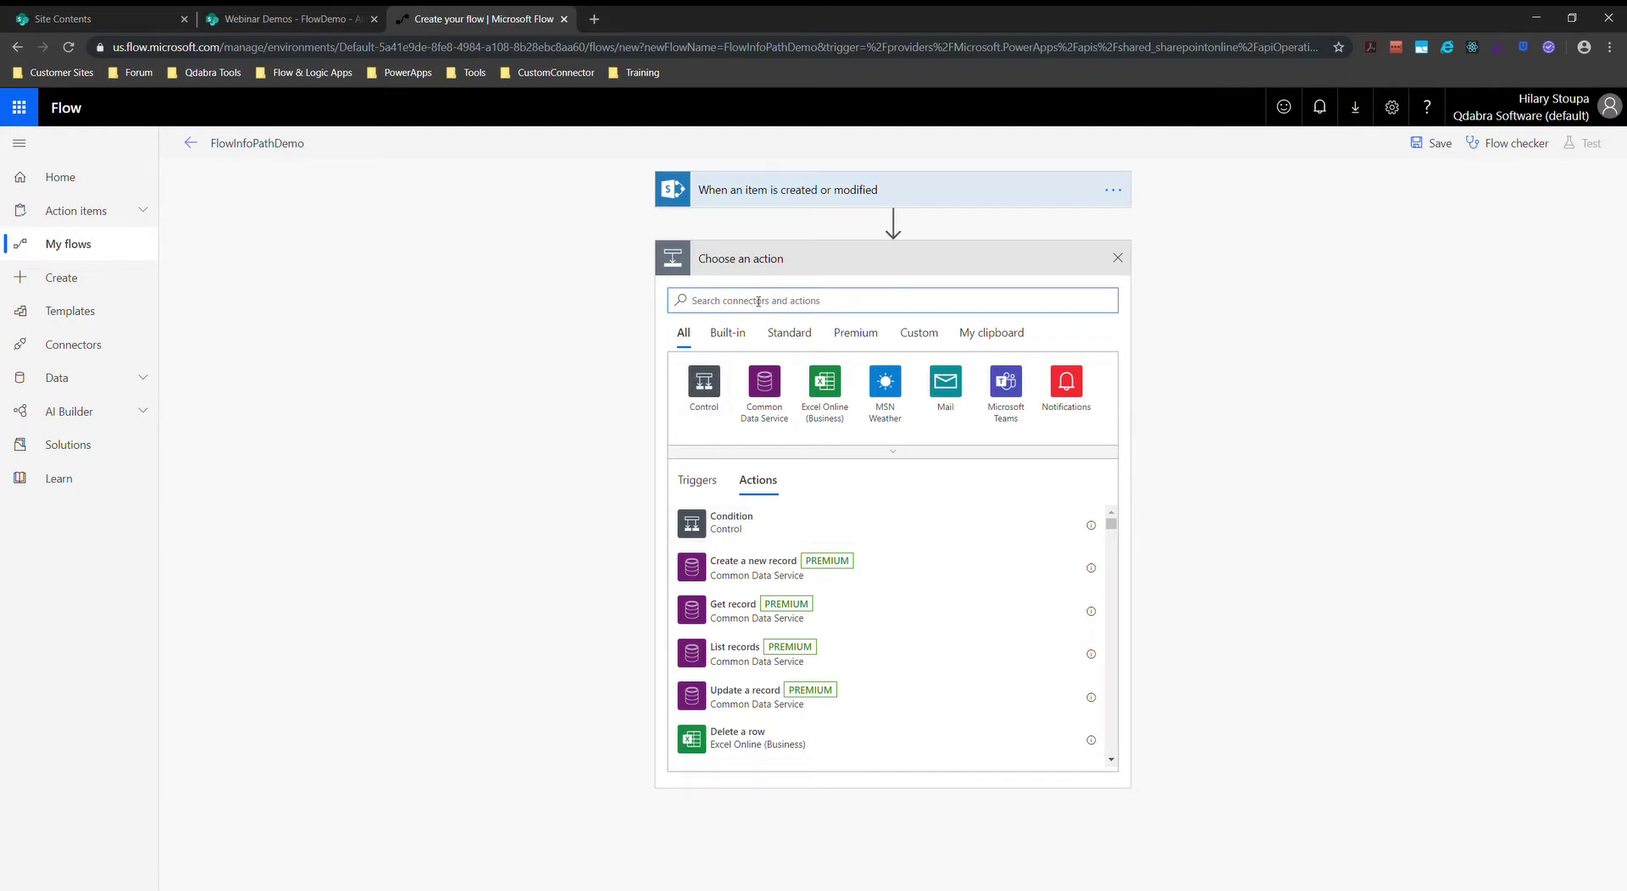
text(condition)
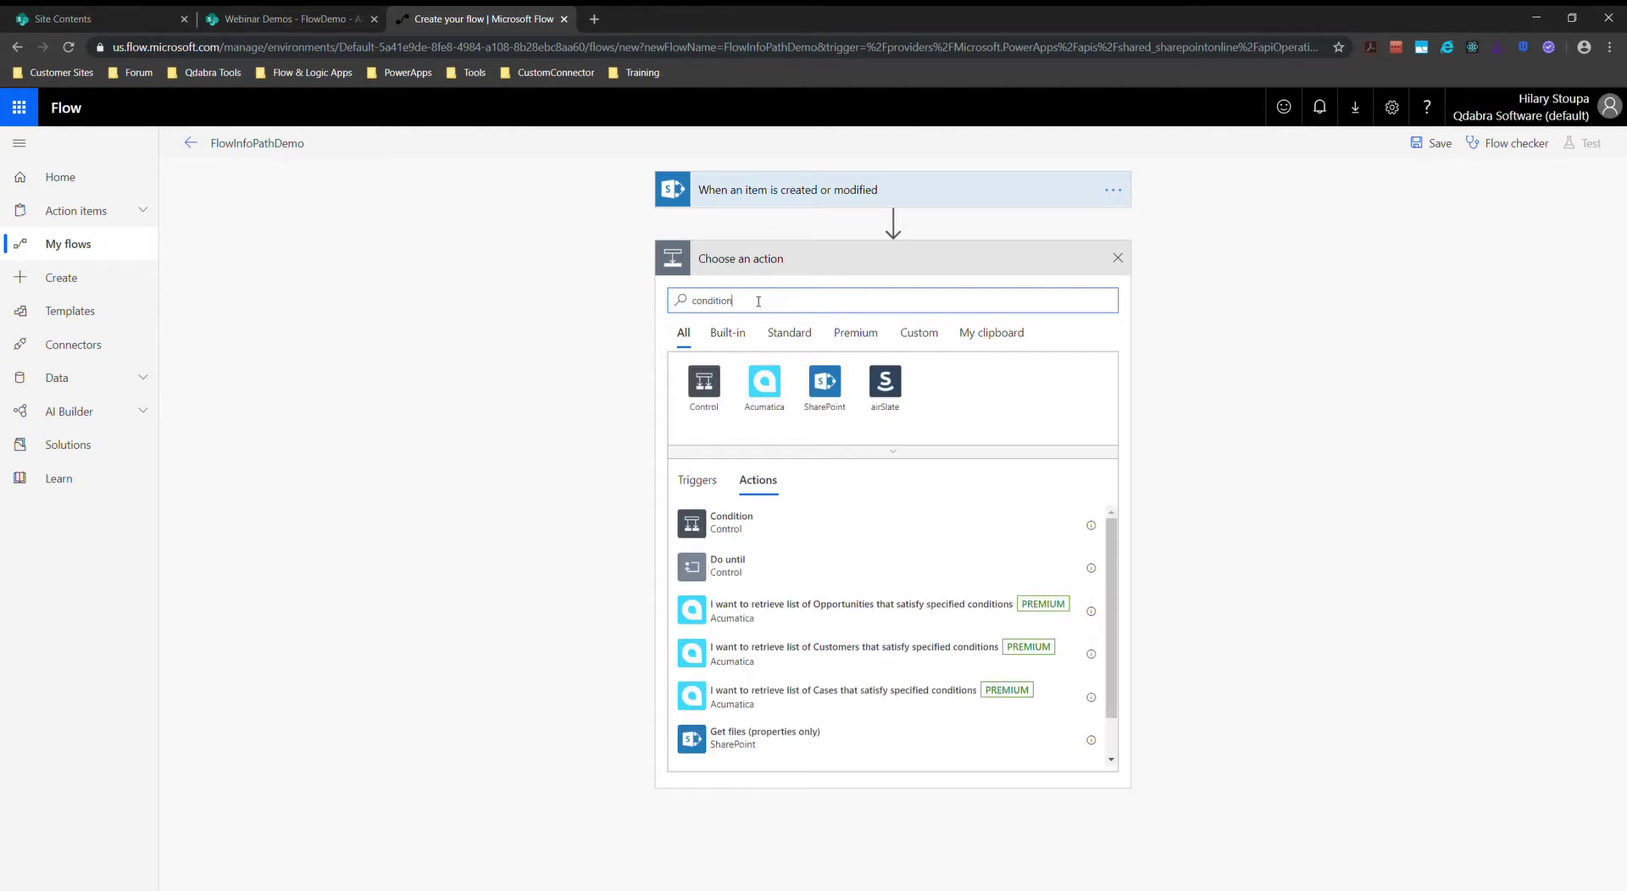
click(724, 533)
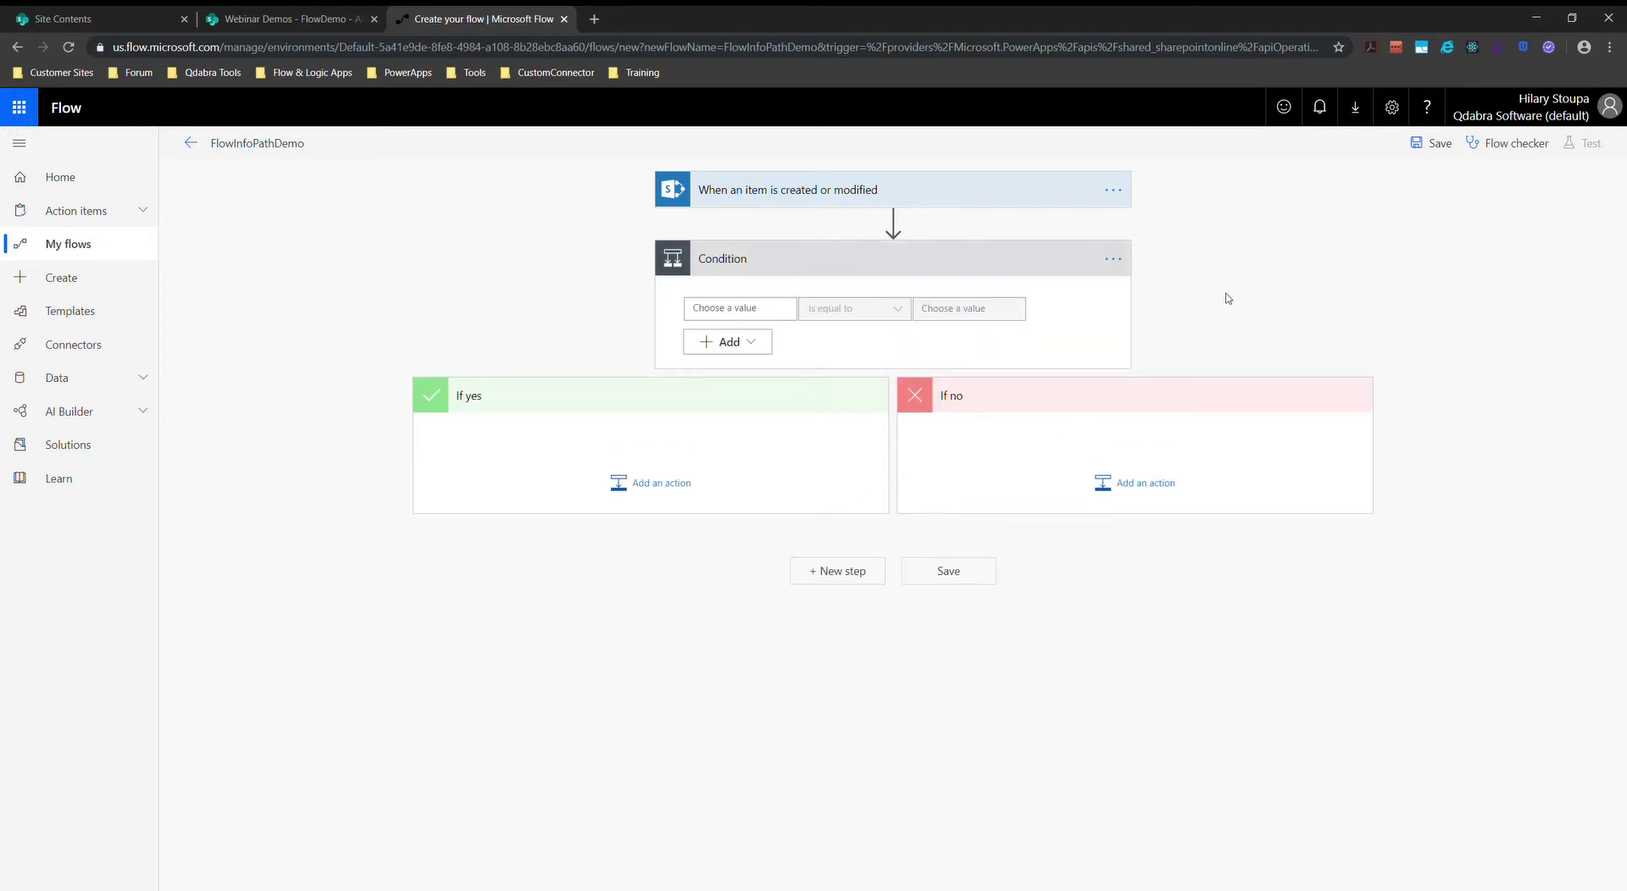
click(1128, 261)
click(1178, 280)
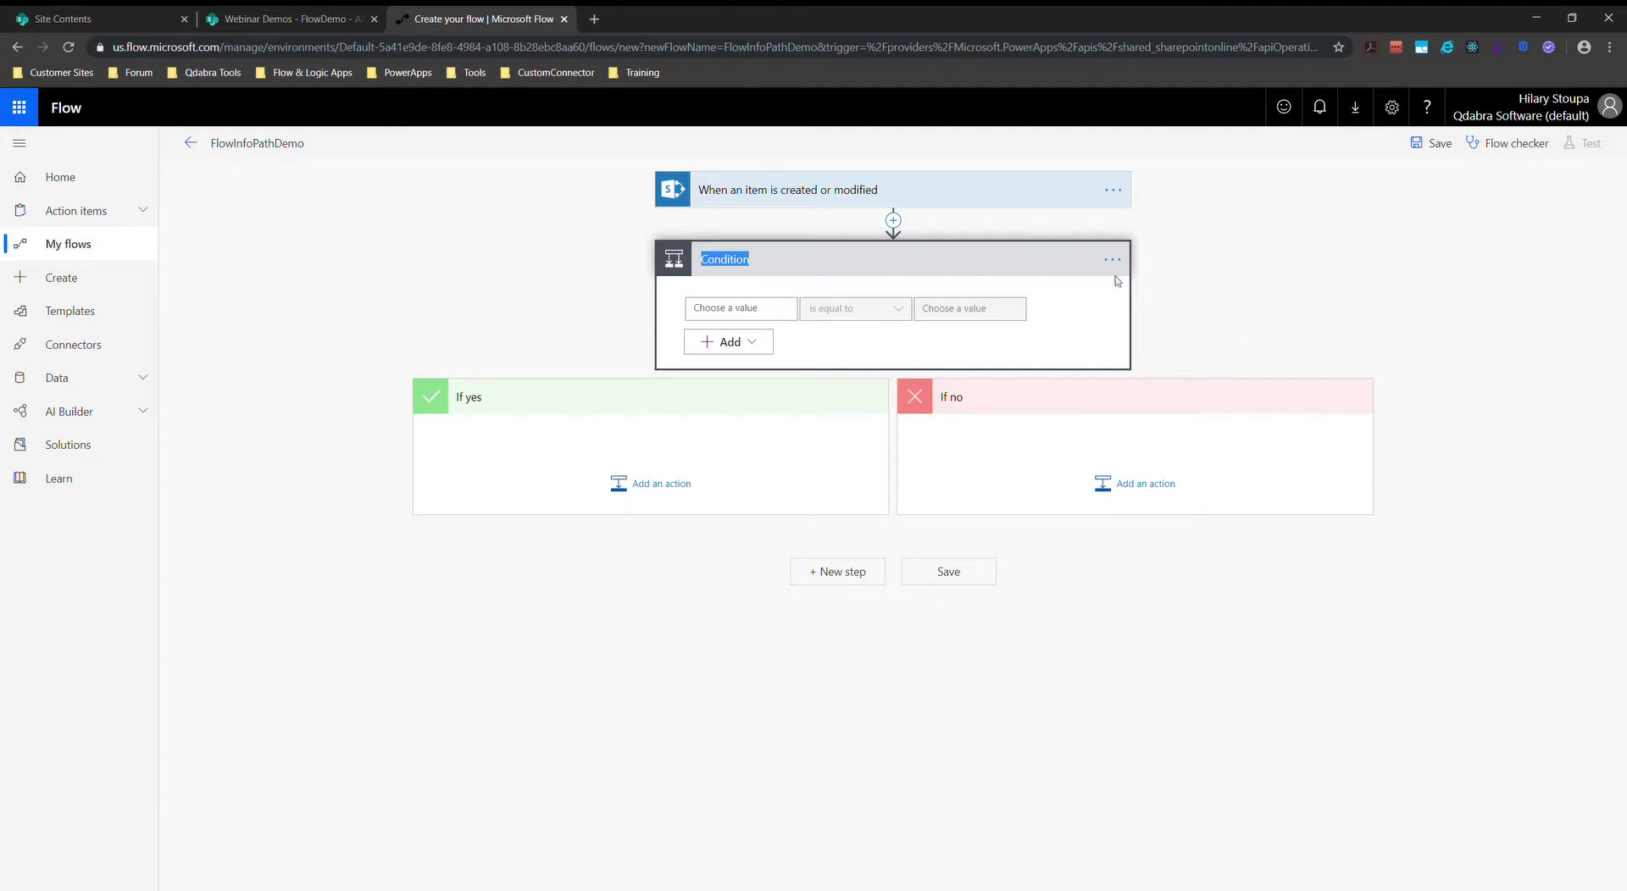
text(Status equals Complete)
- Set the condition's first value to the Status field from the trigger's dynamic content
click(763, 308)
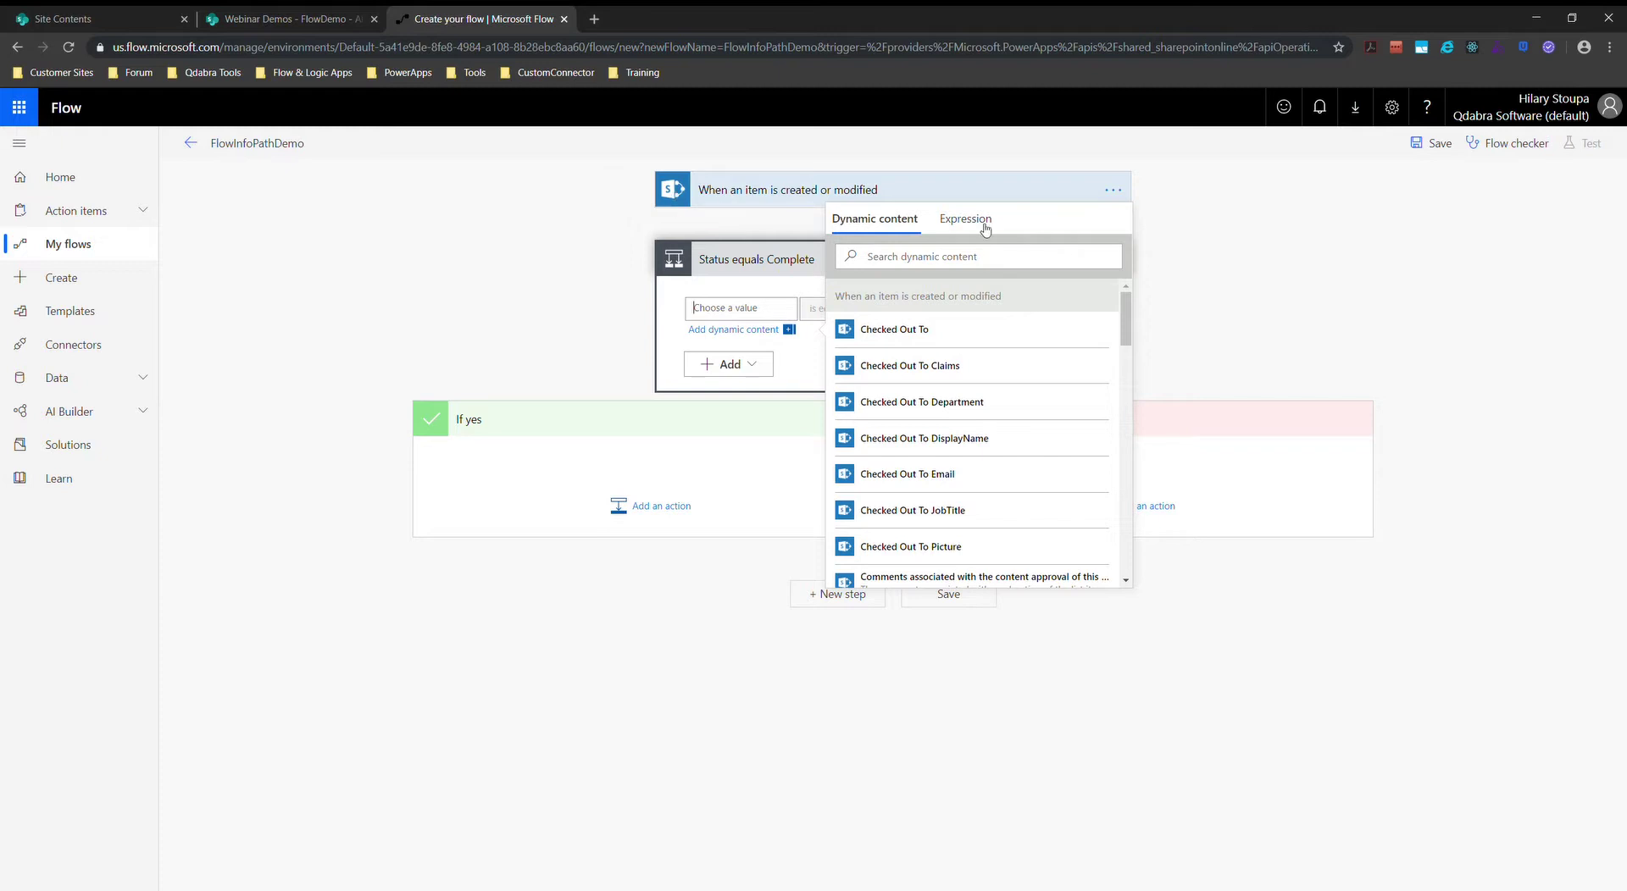
drag(1126, 335, 1126, 547)
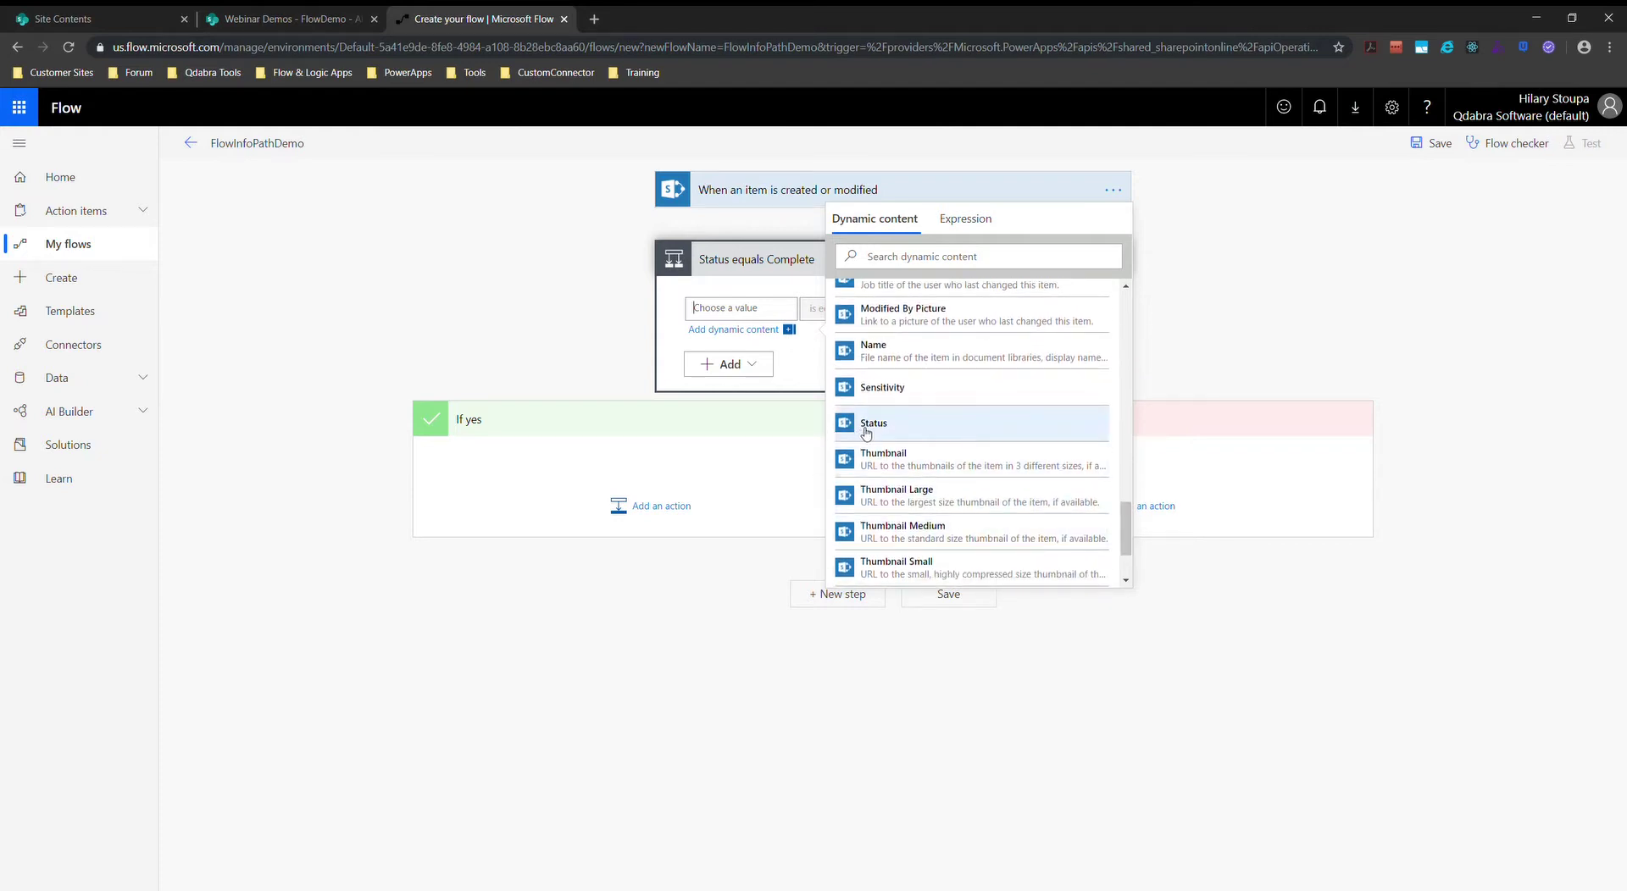
click(875, 430)
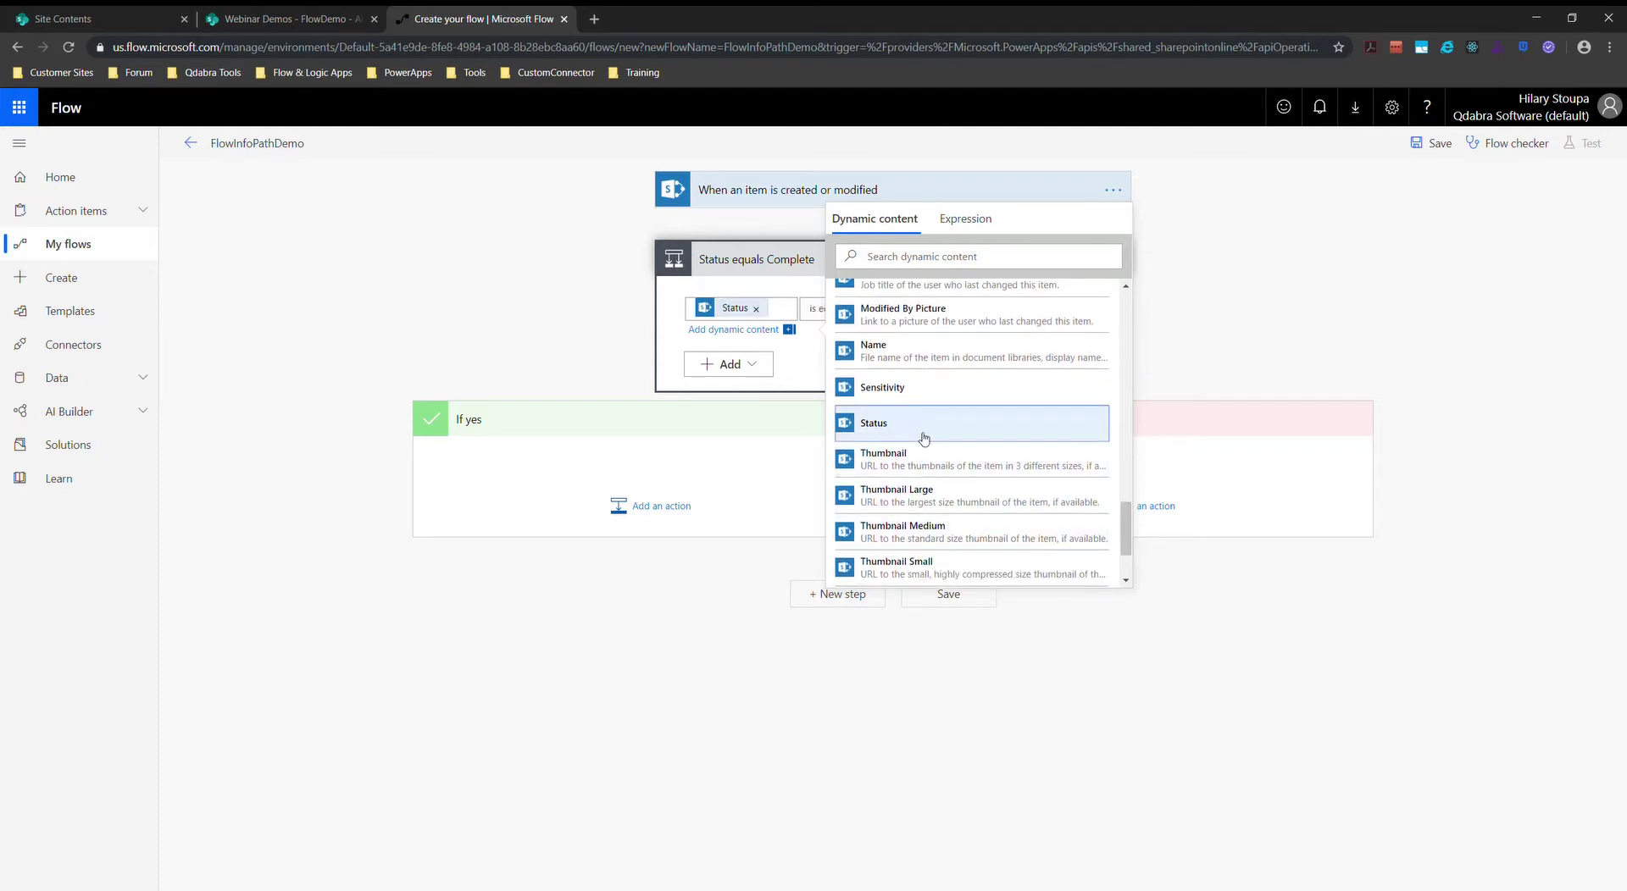
click(1288, 282)
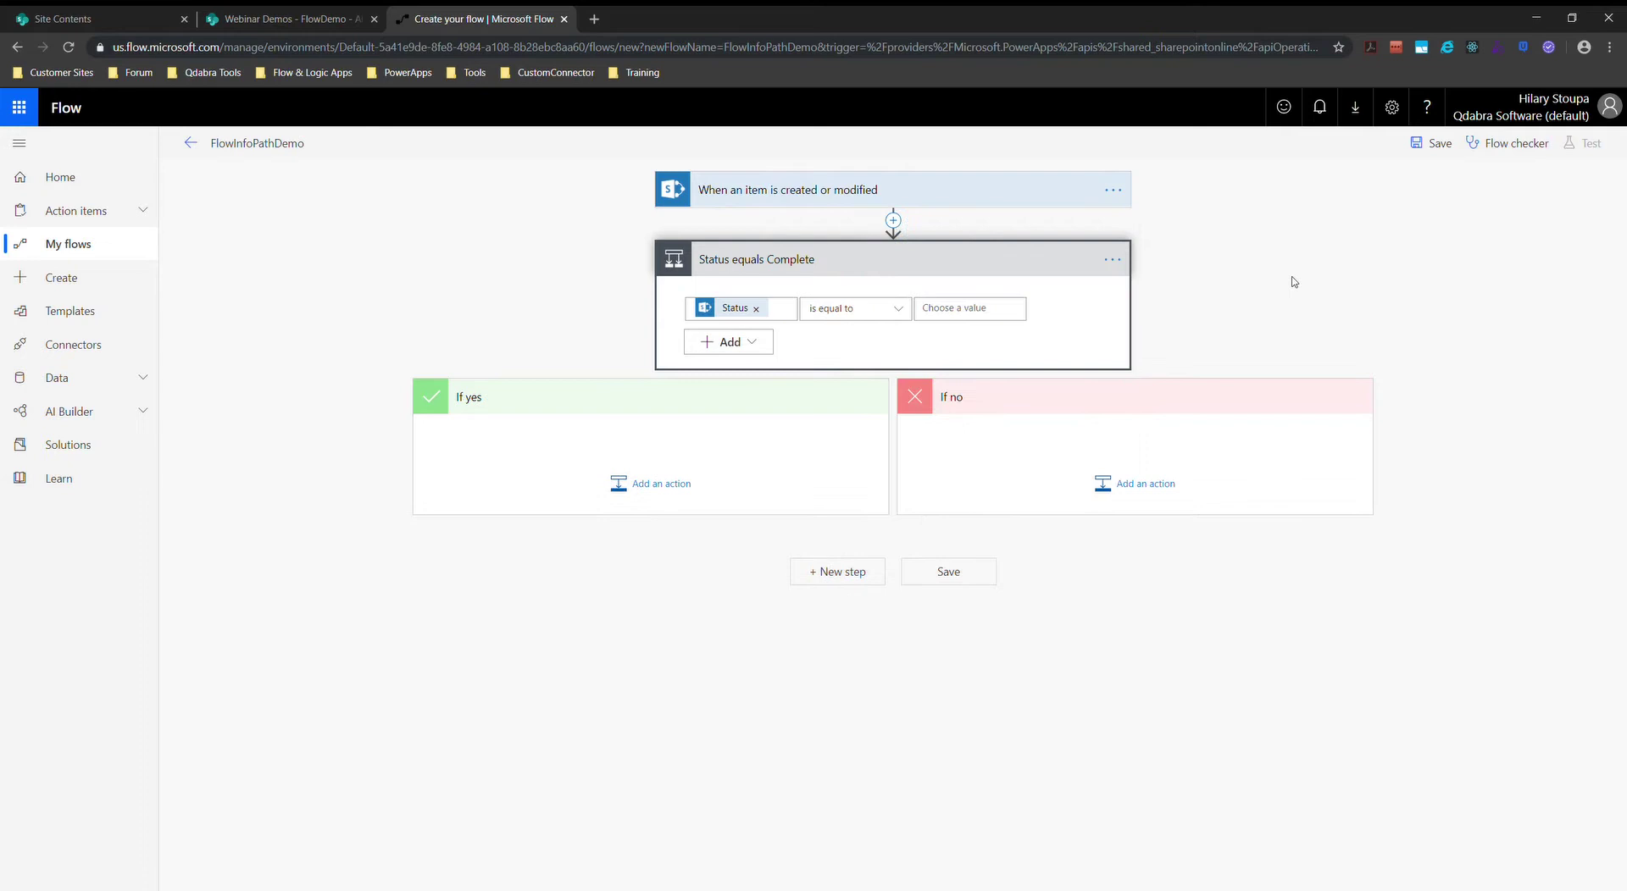
- Open a new form in the FlowDemo SharePoint library to examine its Status field, and return to the flow
click(269, 18)
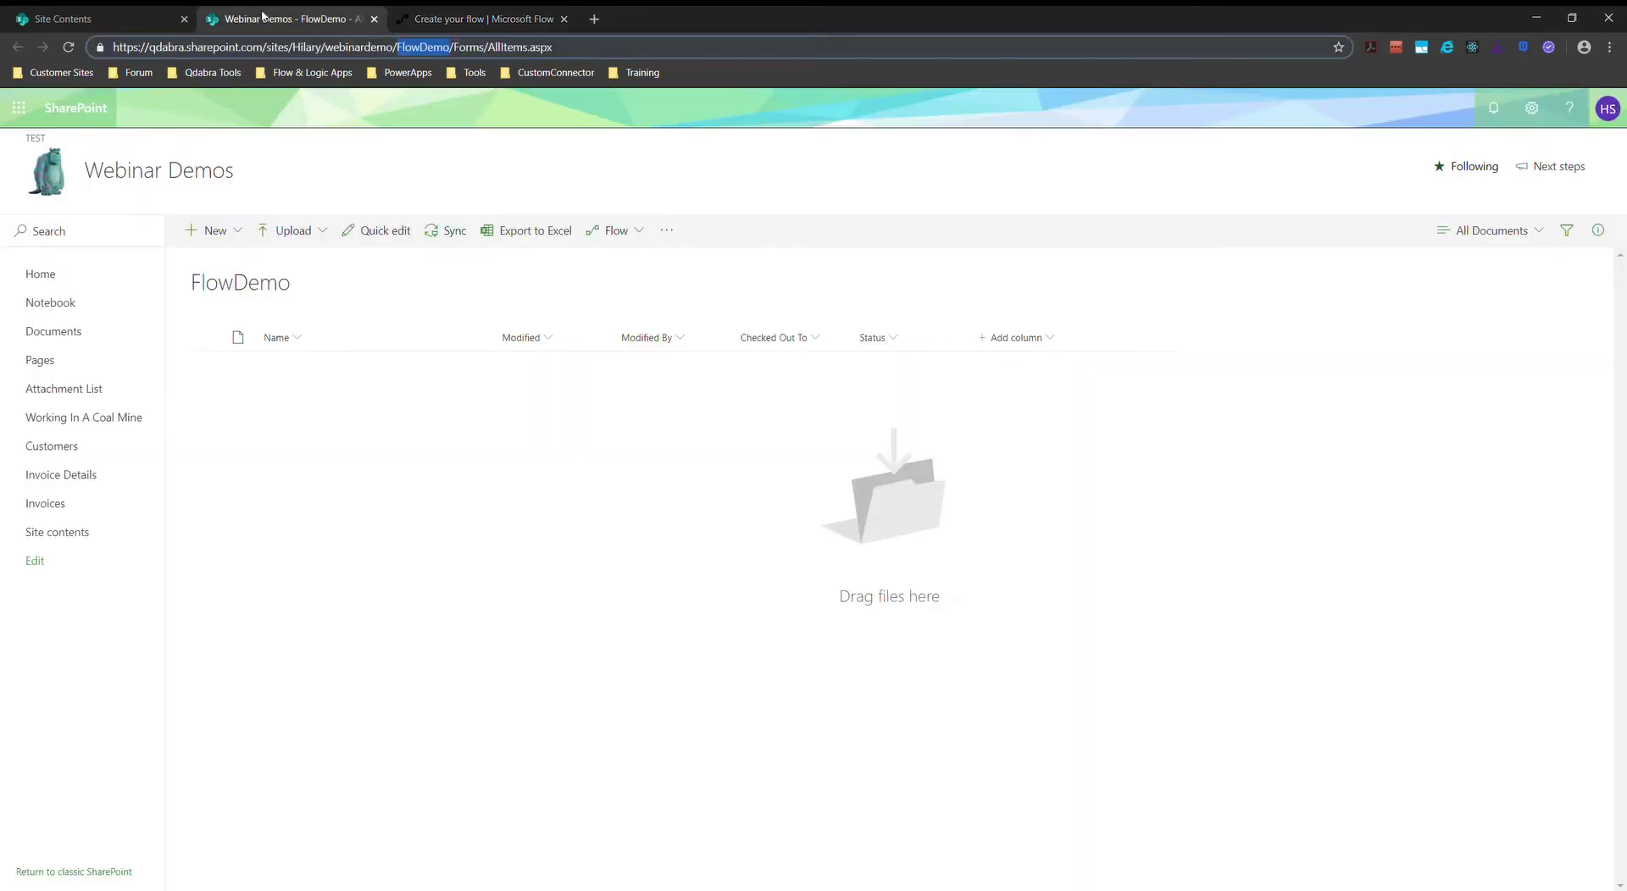
click(212, 230)
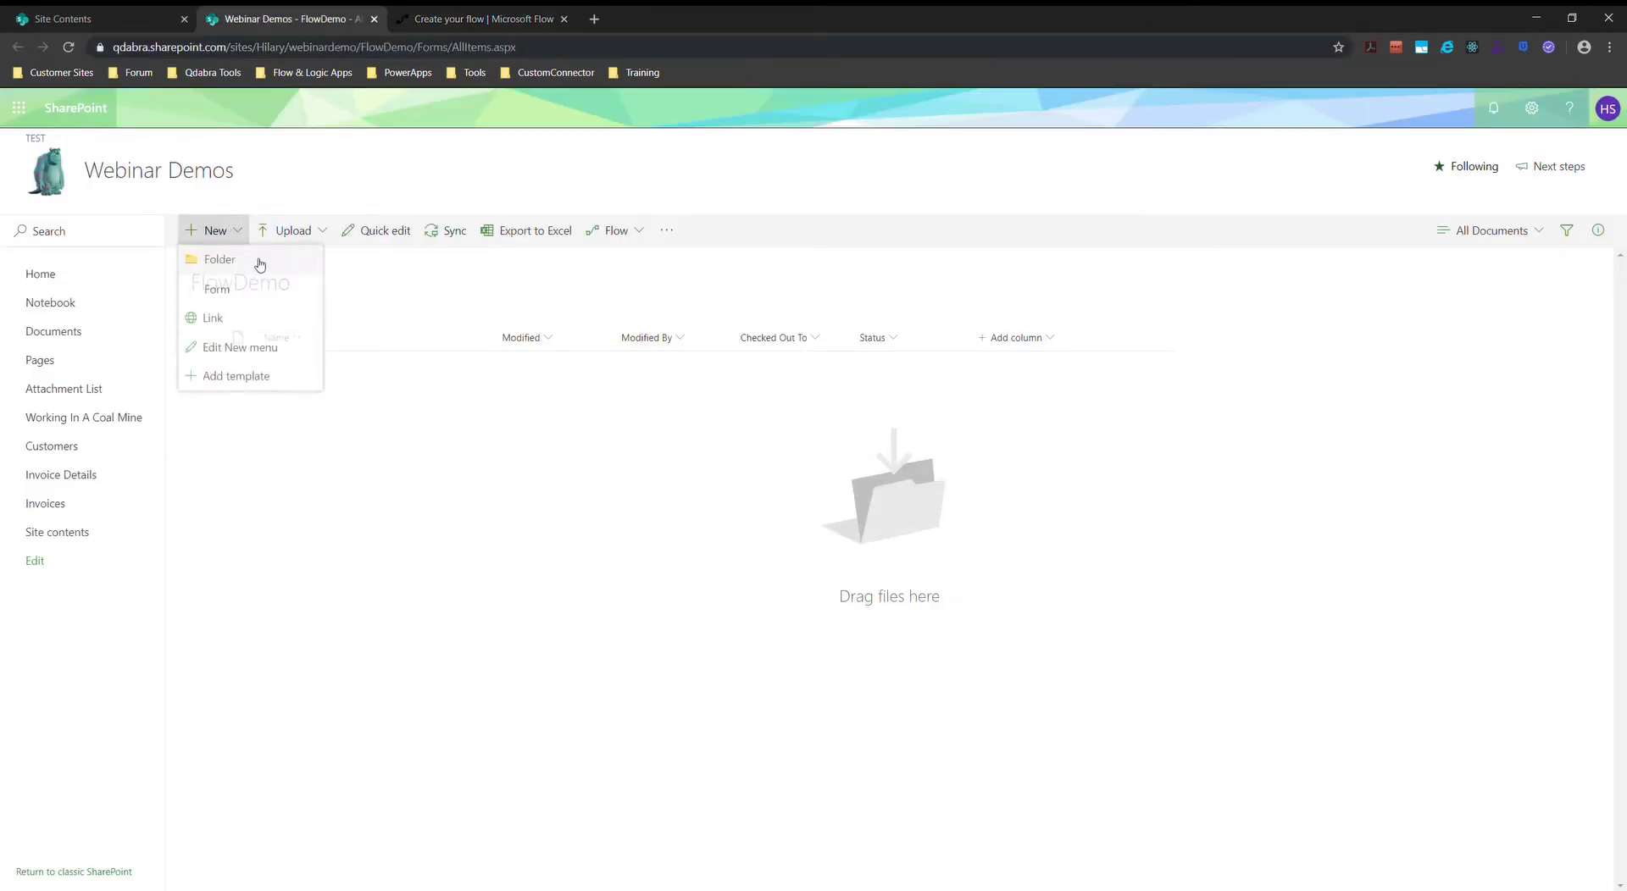
click(217, 292)
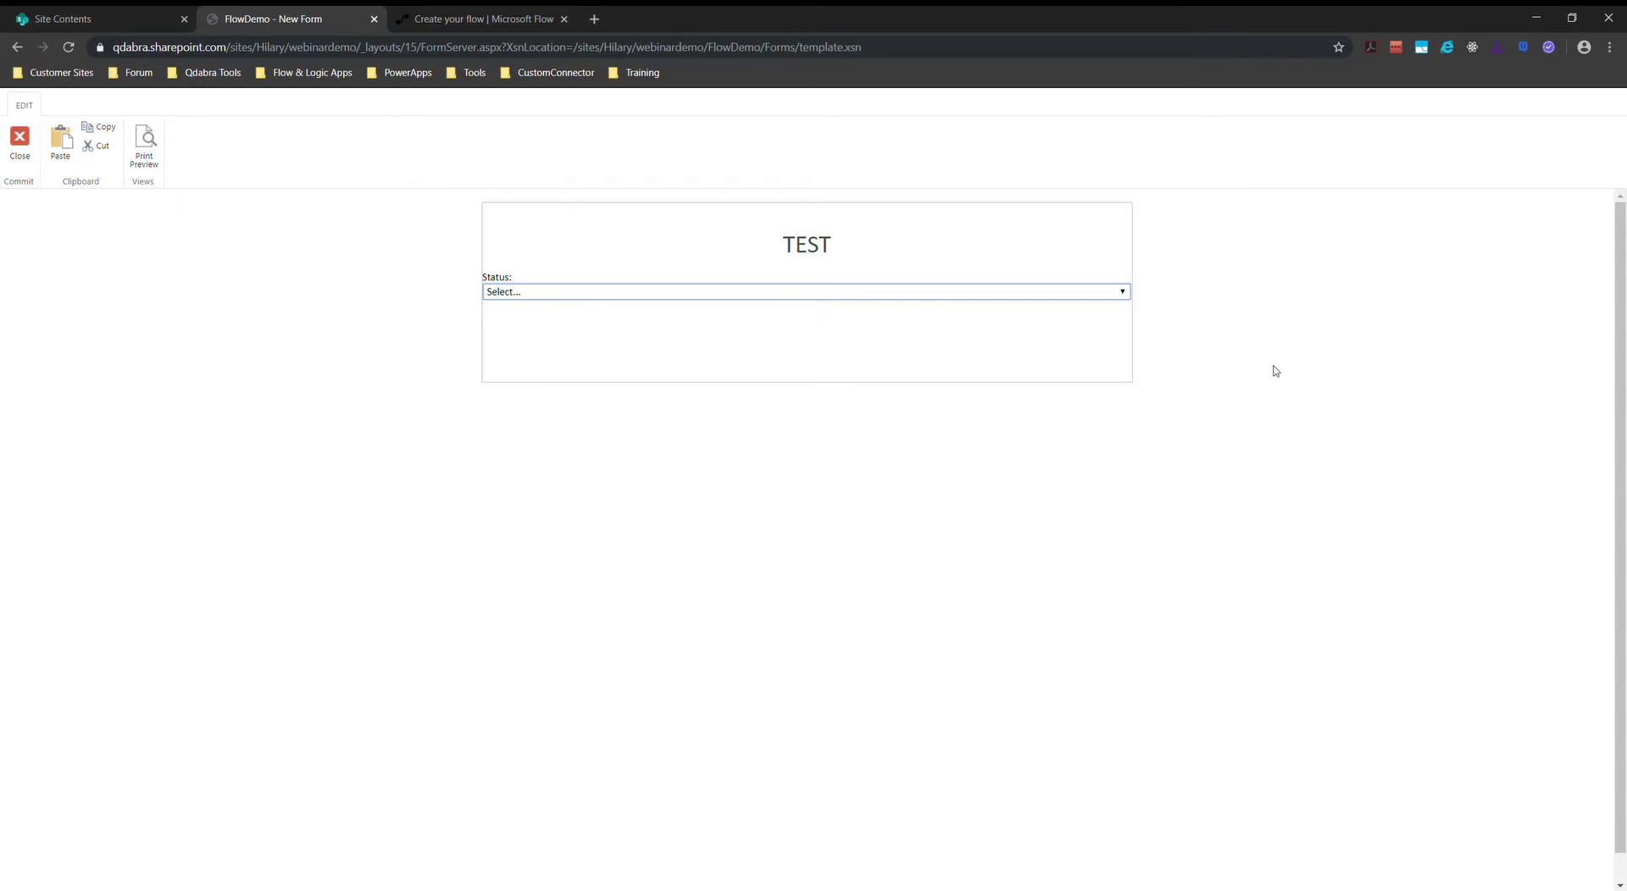
click(514, 21)
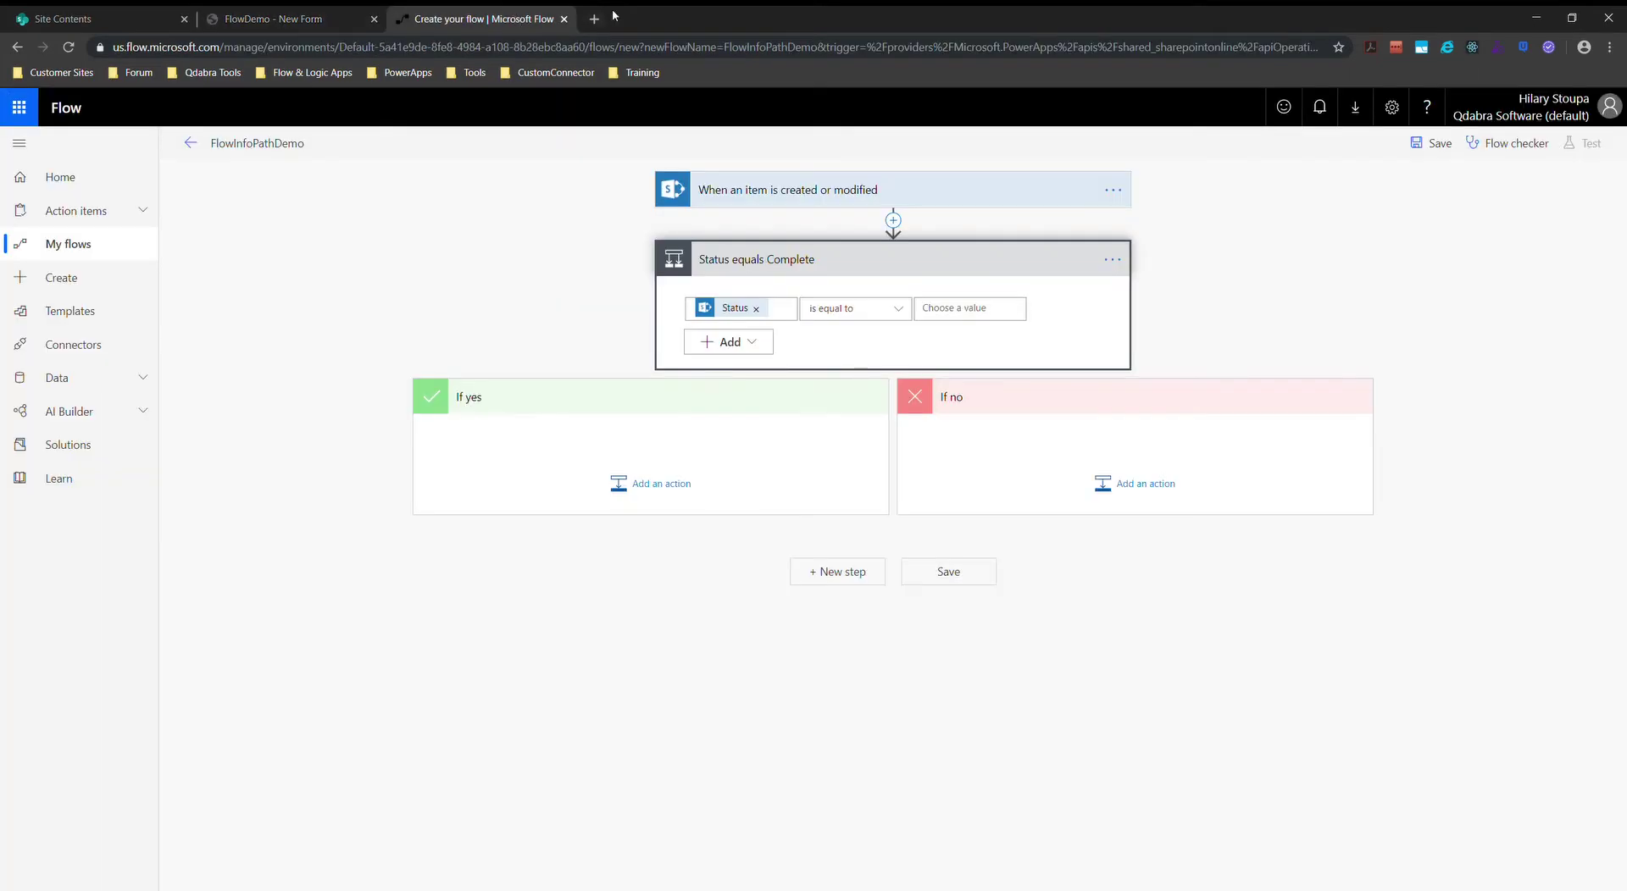
- Set the condition's comparison value to Complete
click(964, 318)
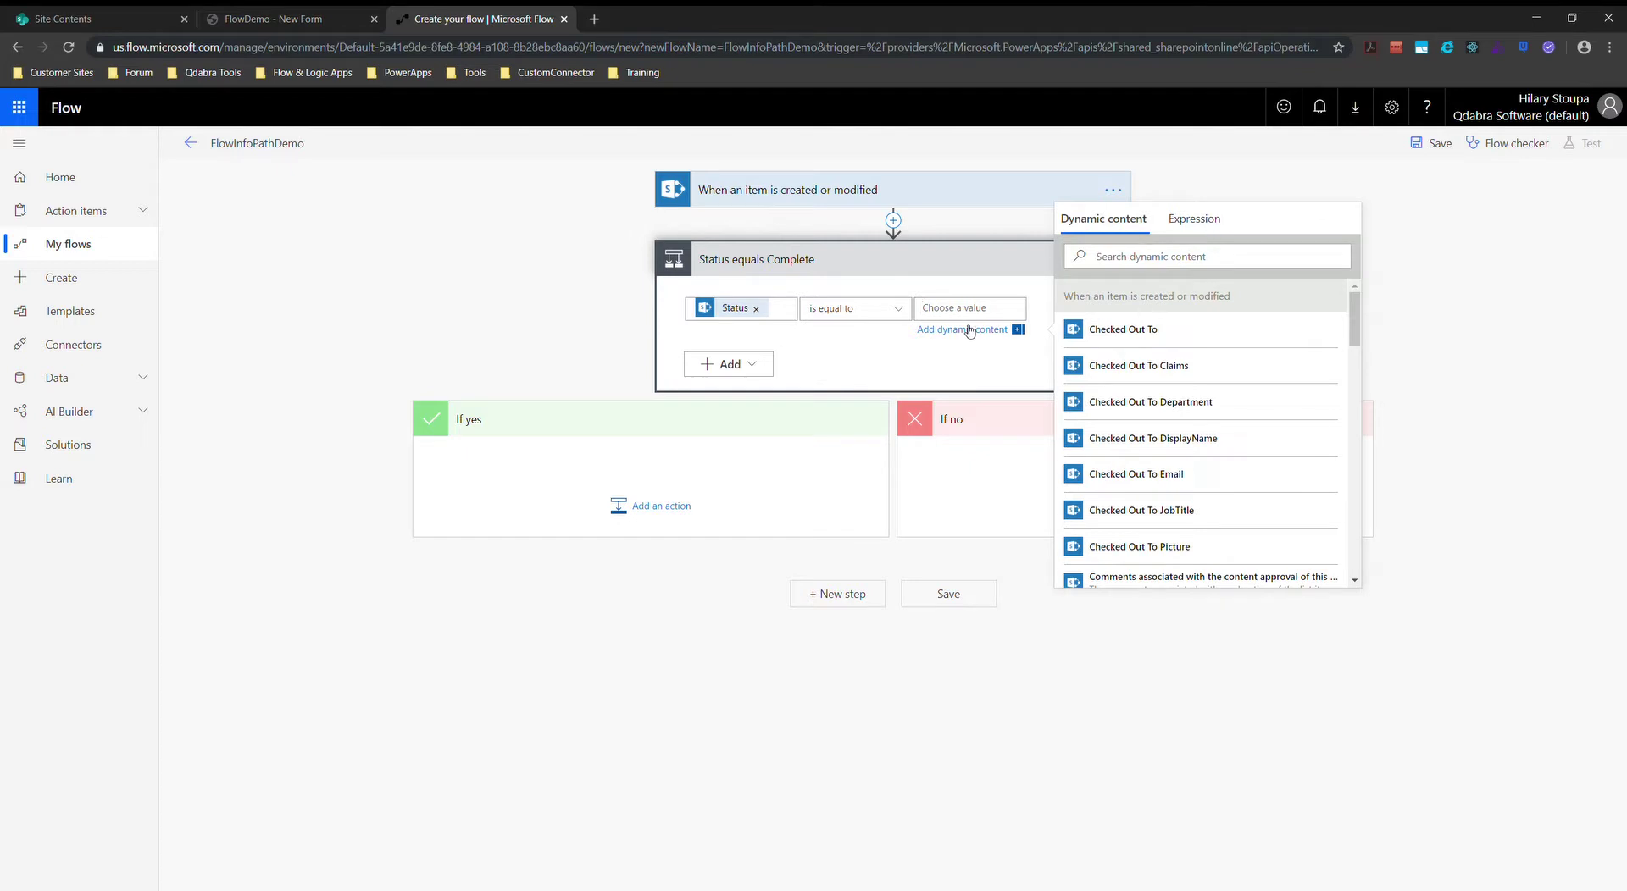
text(Complete)
click(1220, 743)
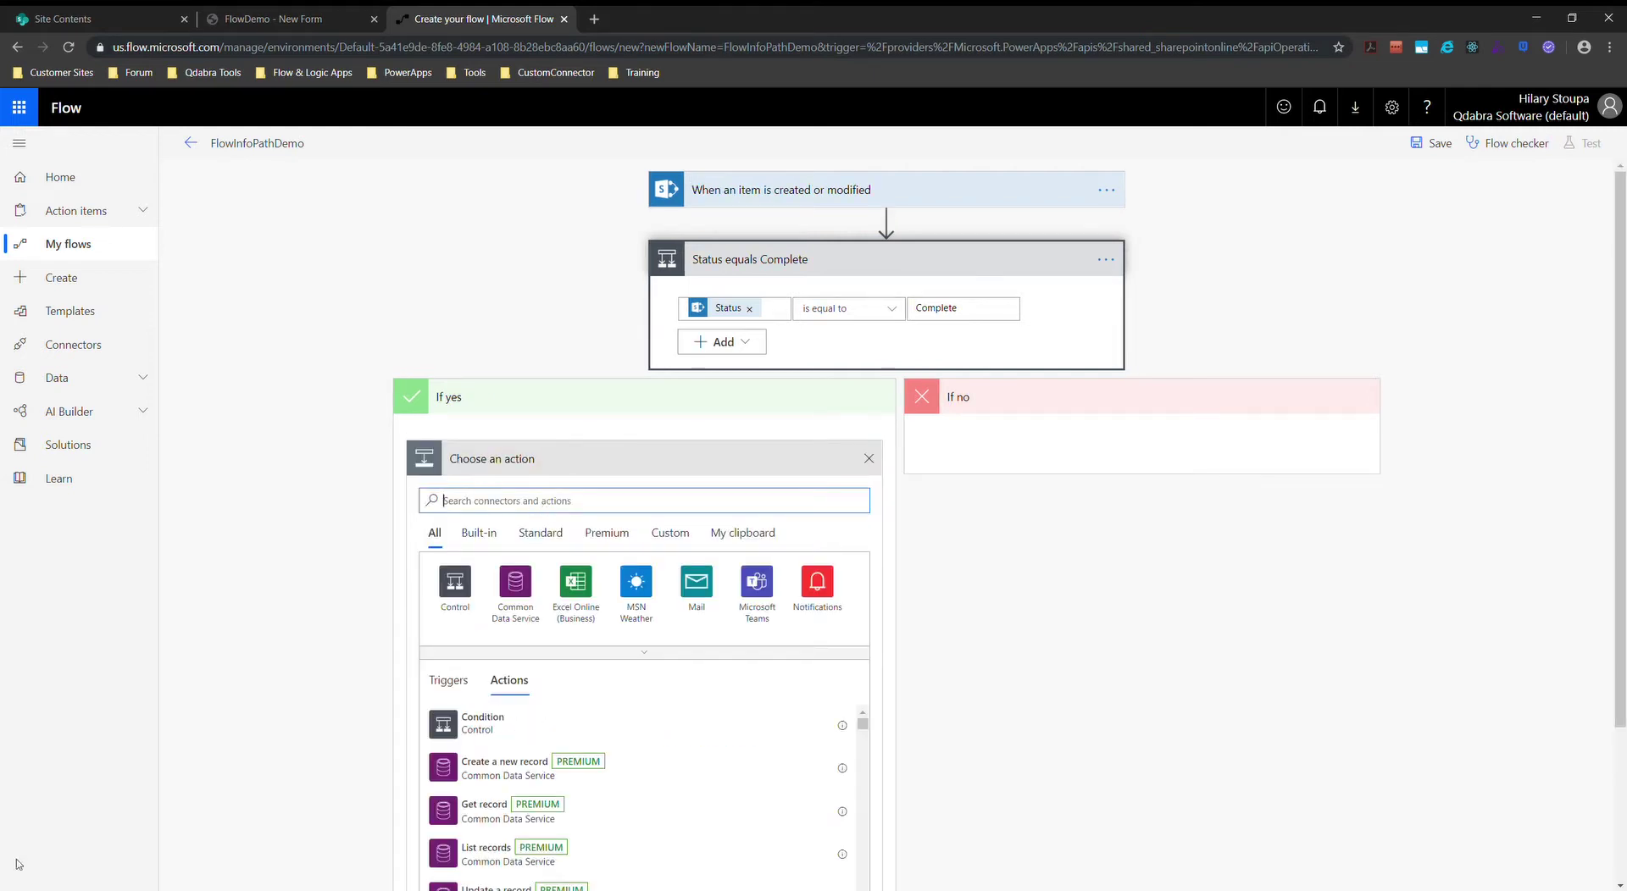
- Add the Notifications action "Send me an email notification" to the If yes branch
click(817, 593)
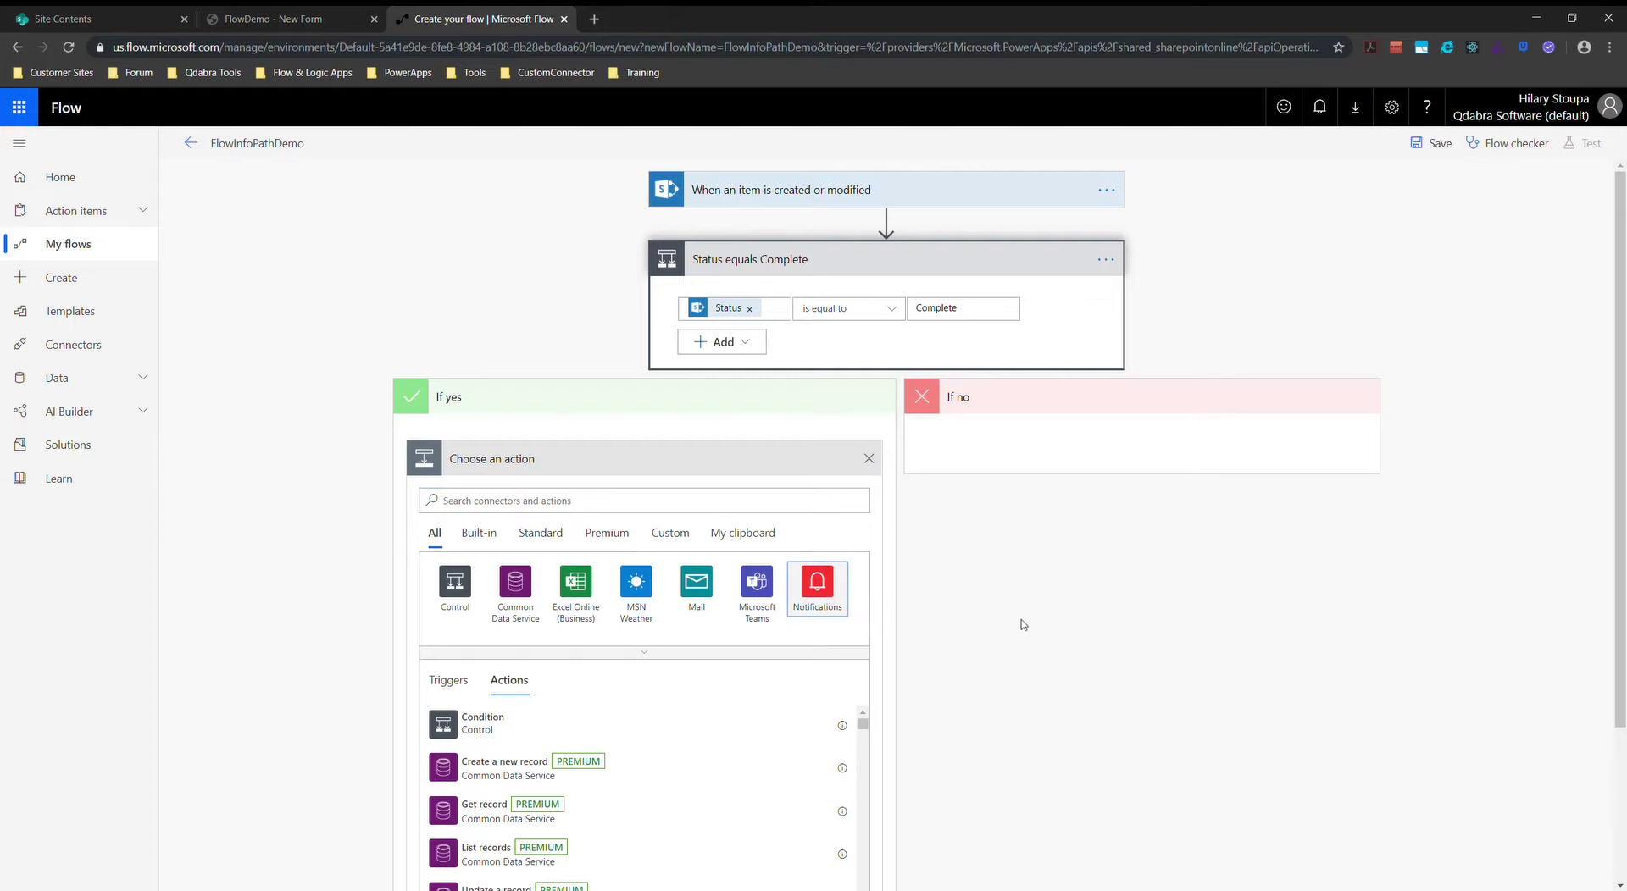
click(806, 609)
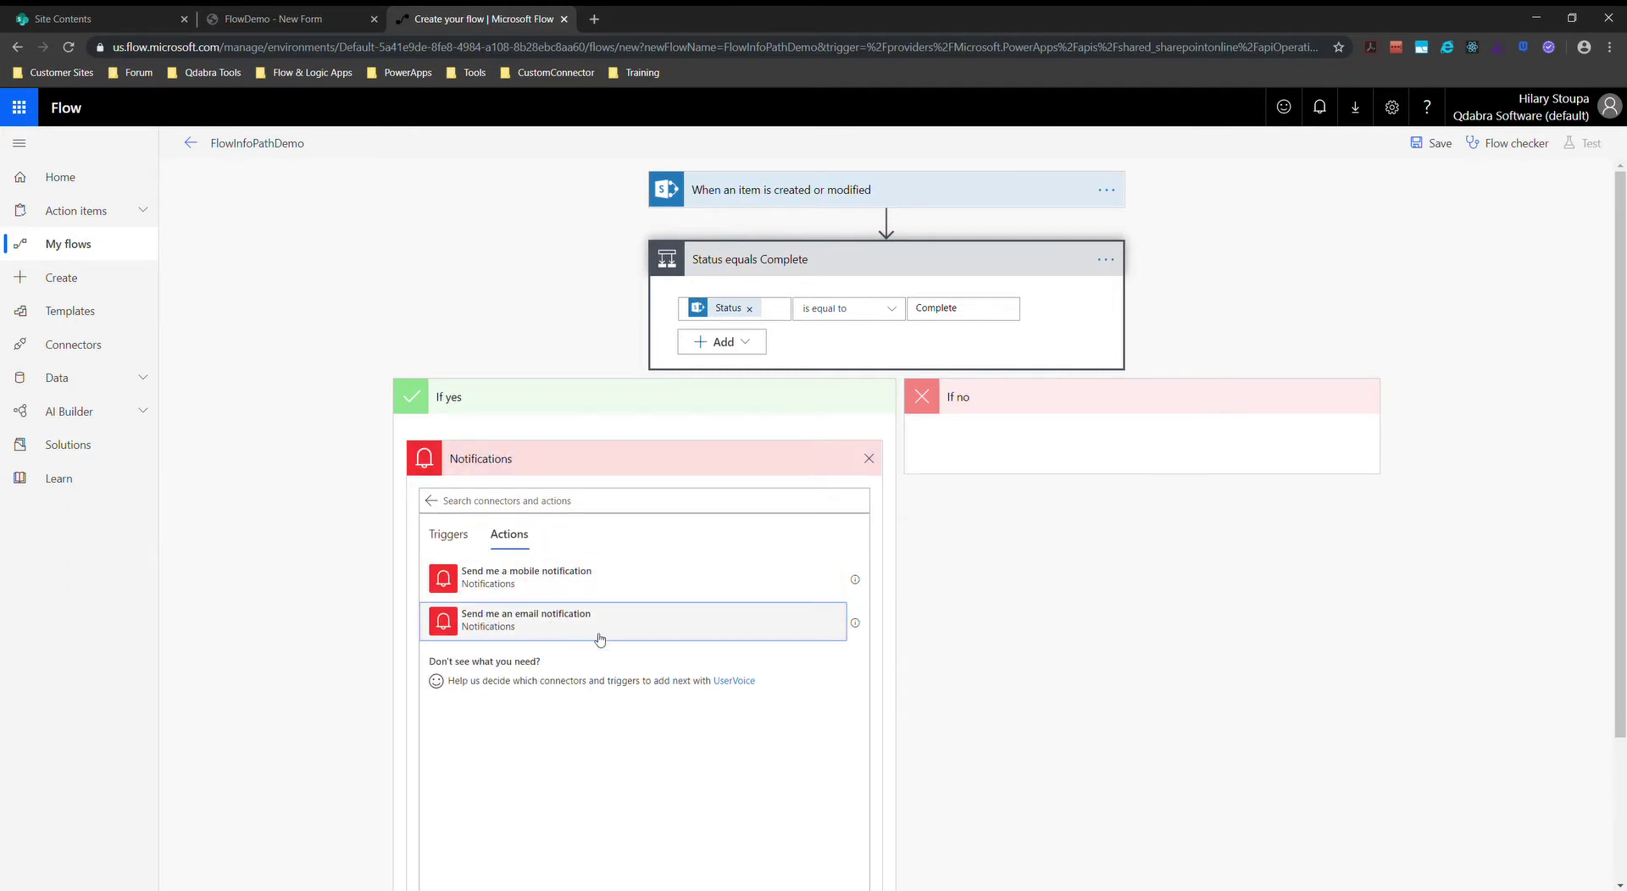
click(564, 629)
- Set both the subject and body of the email notification to "Item Complete" and save the flow
click(628, 496)
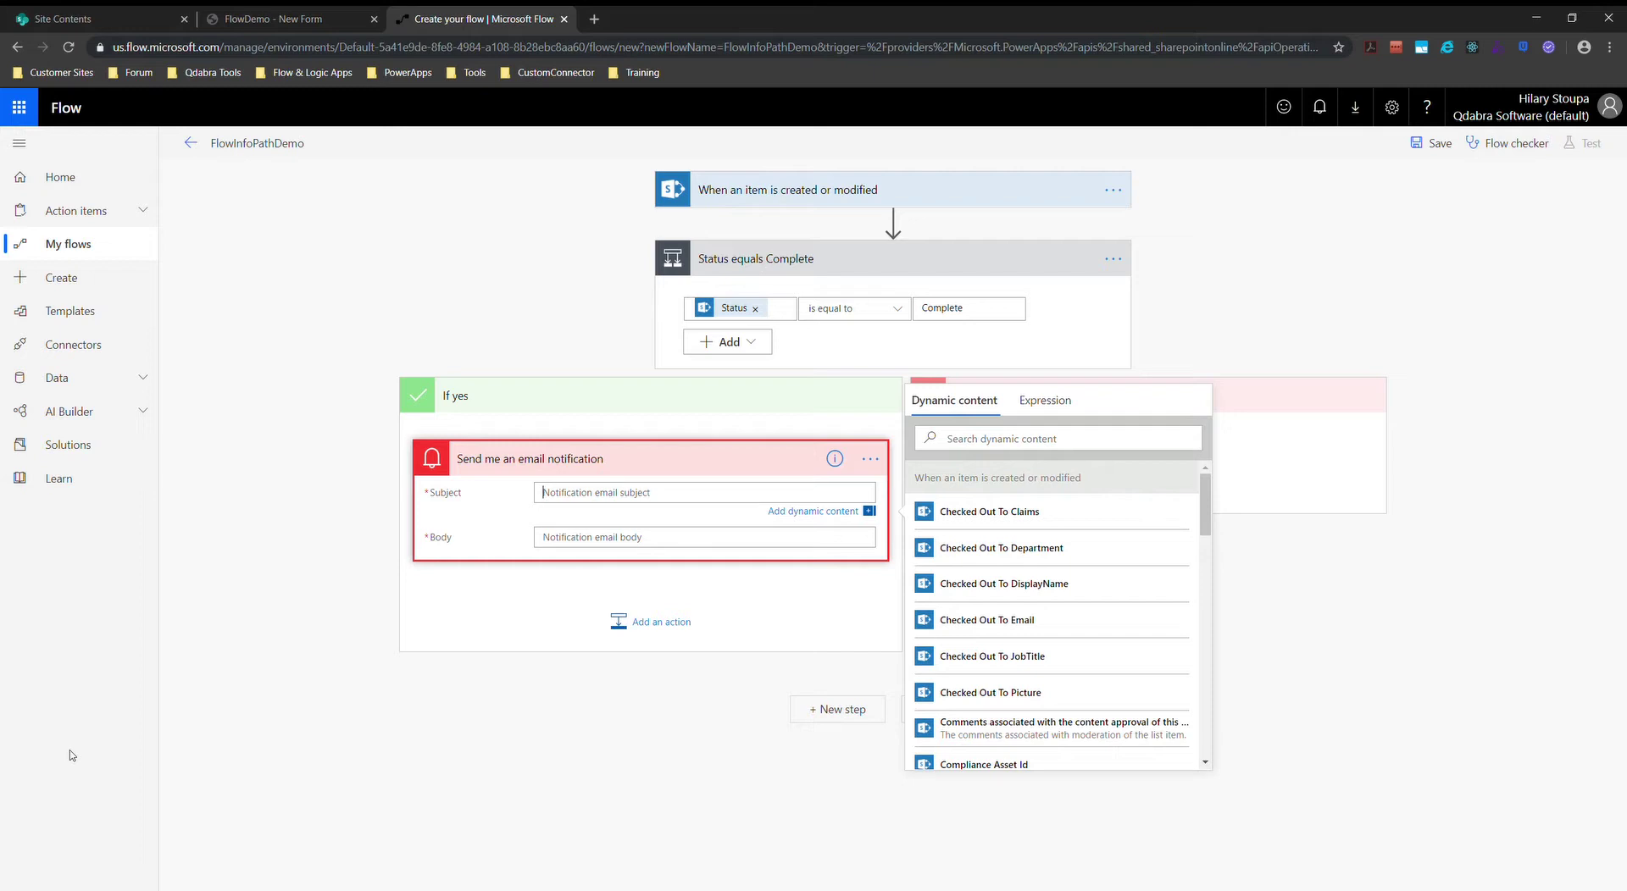
click(881, 469)
click(710, 495)
text(Item Complete)
key(Tab)
key(Tab)
key(Tab)
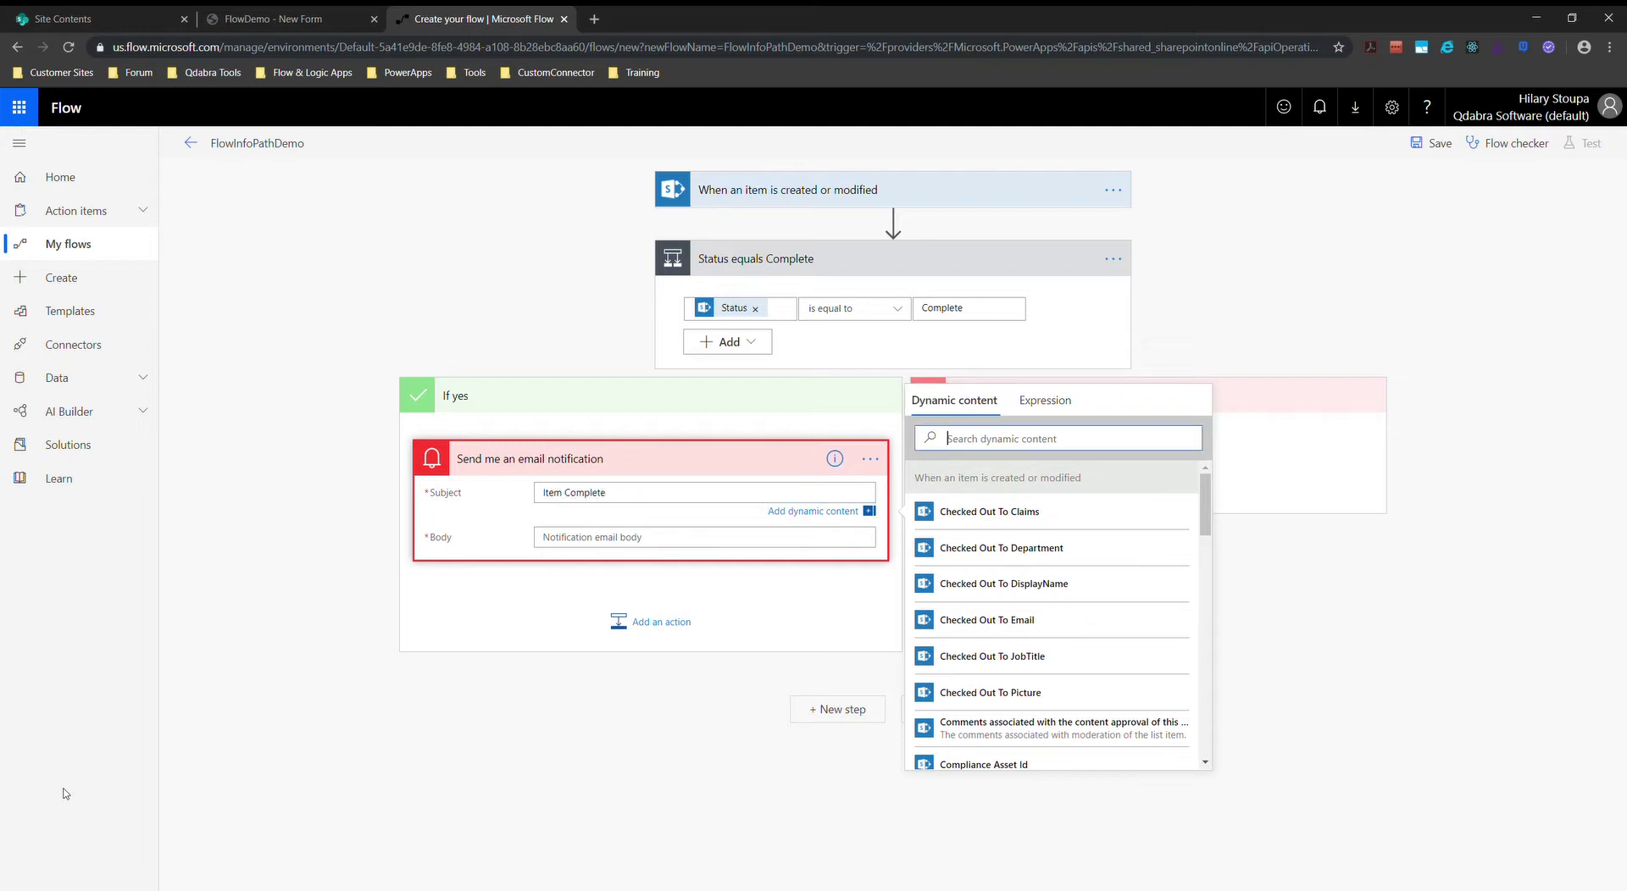
click(749, 537)
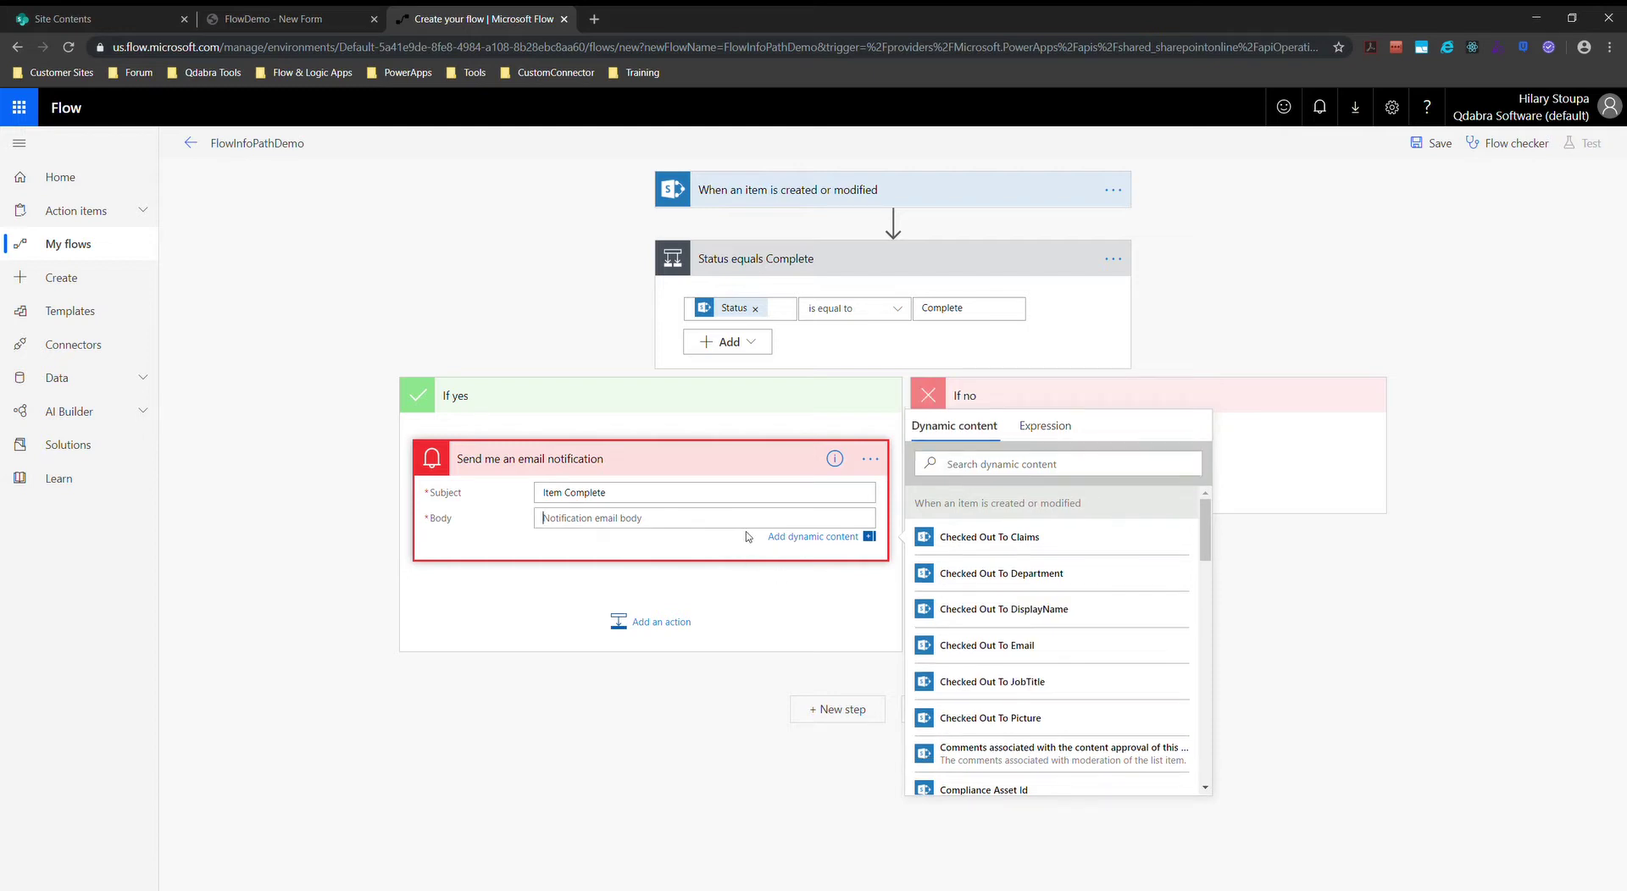
text(Item Complete)
click(1485, 257)
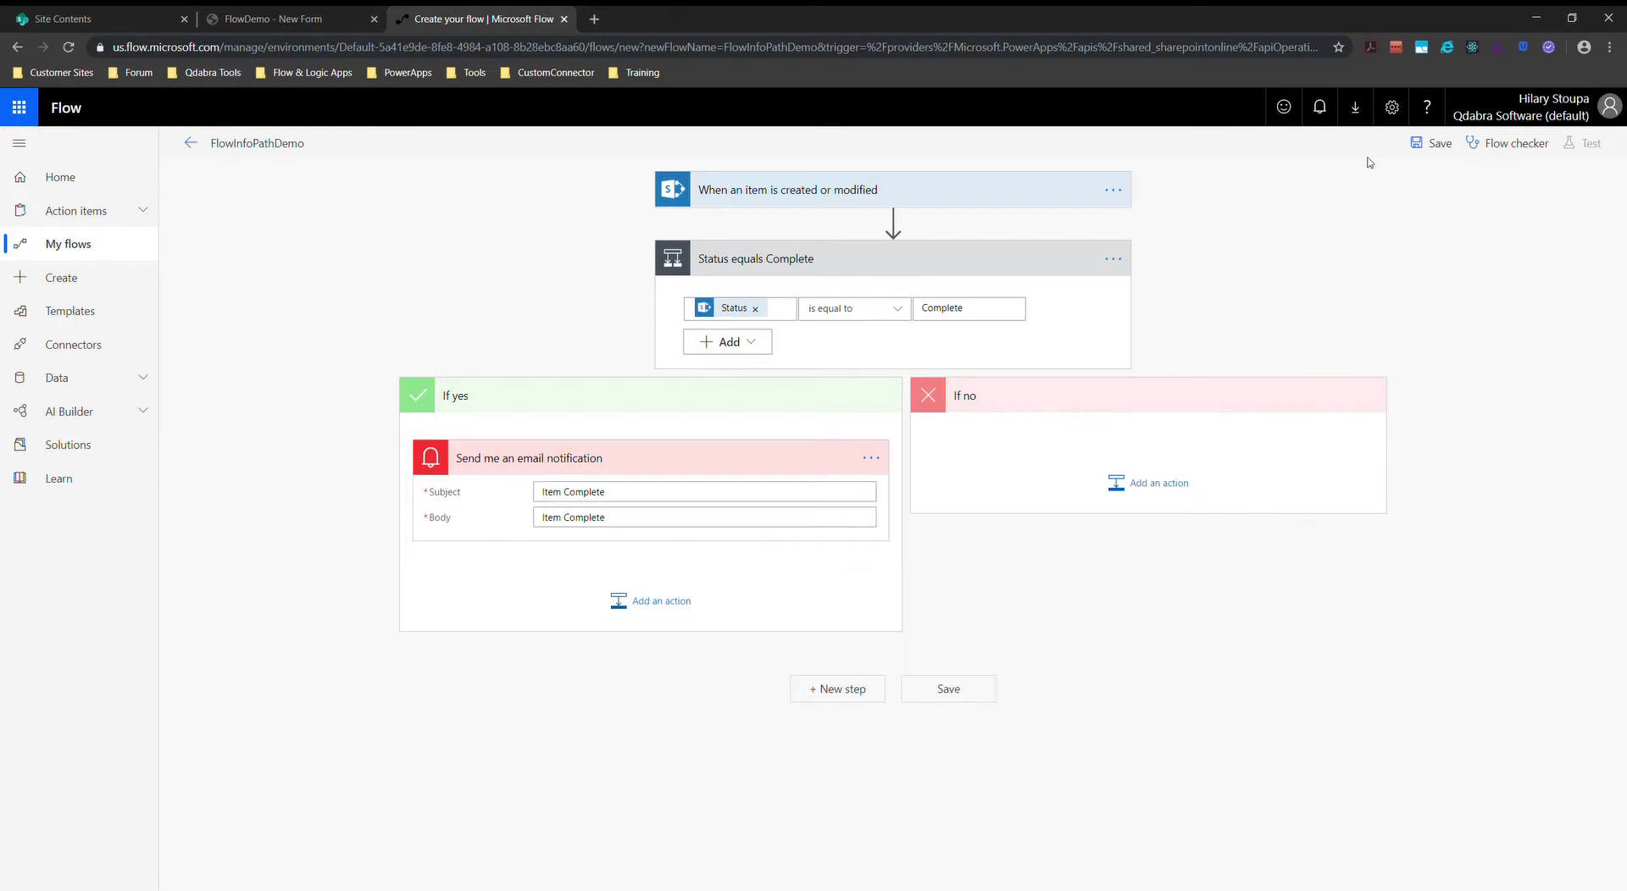
click(1416, 150)
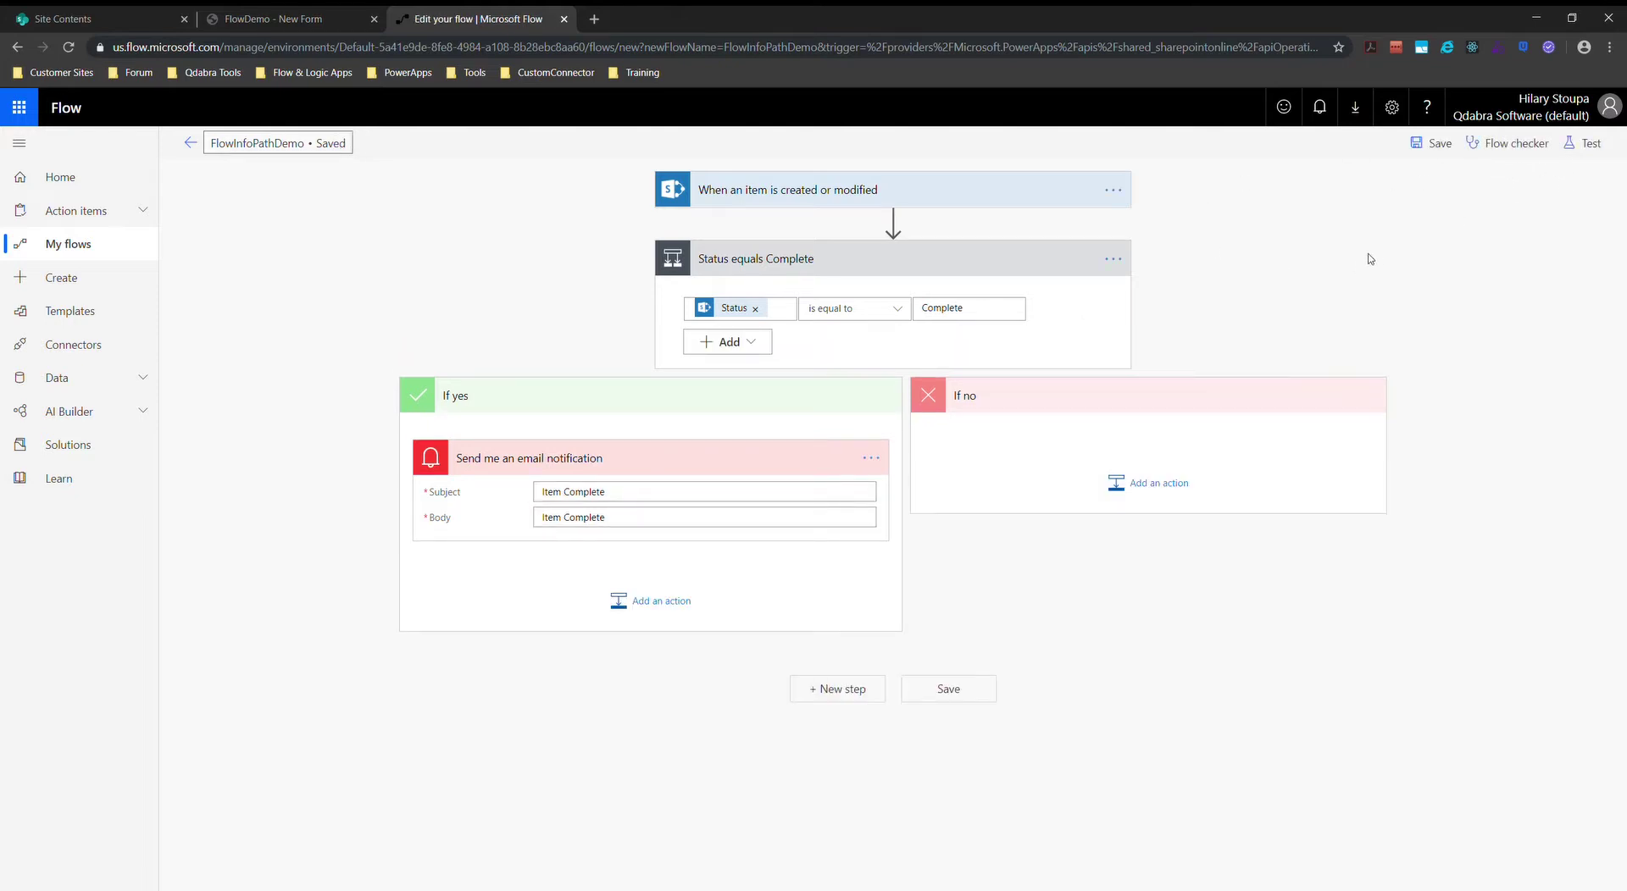
click(319, 25)
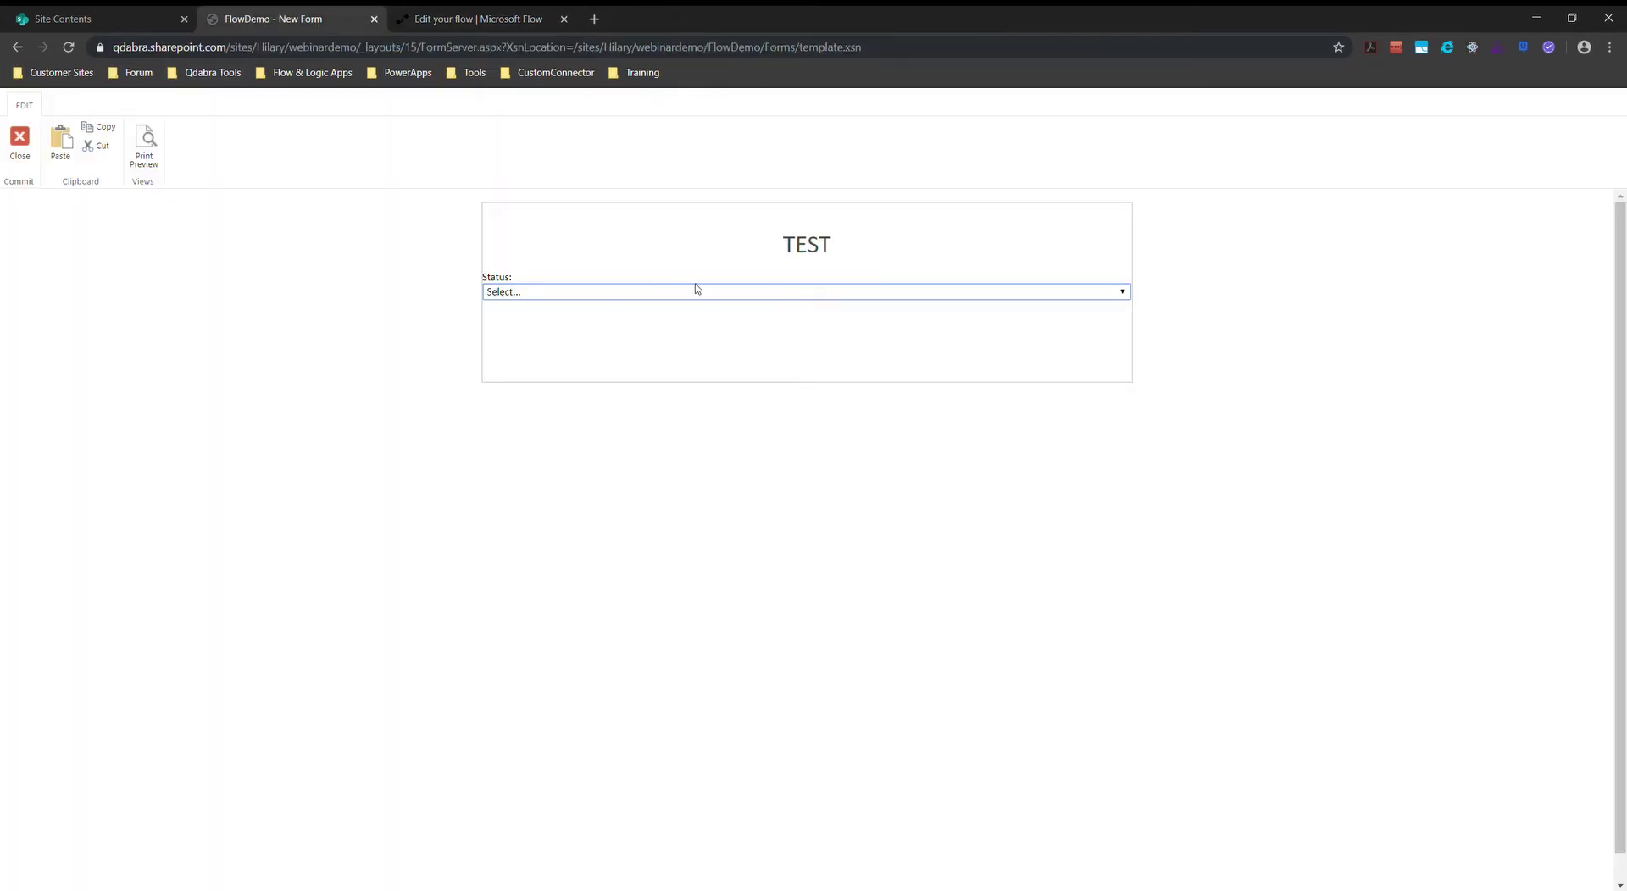
click(547, 326)
click(12, 152)
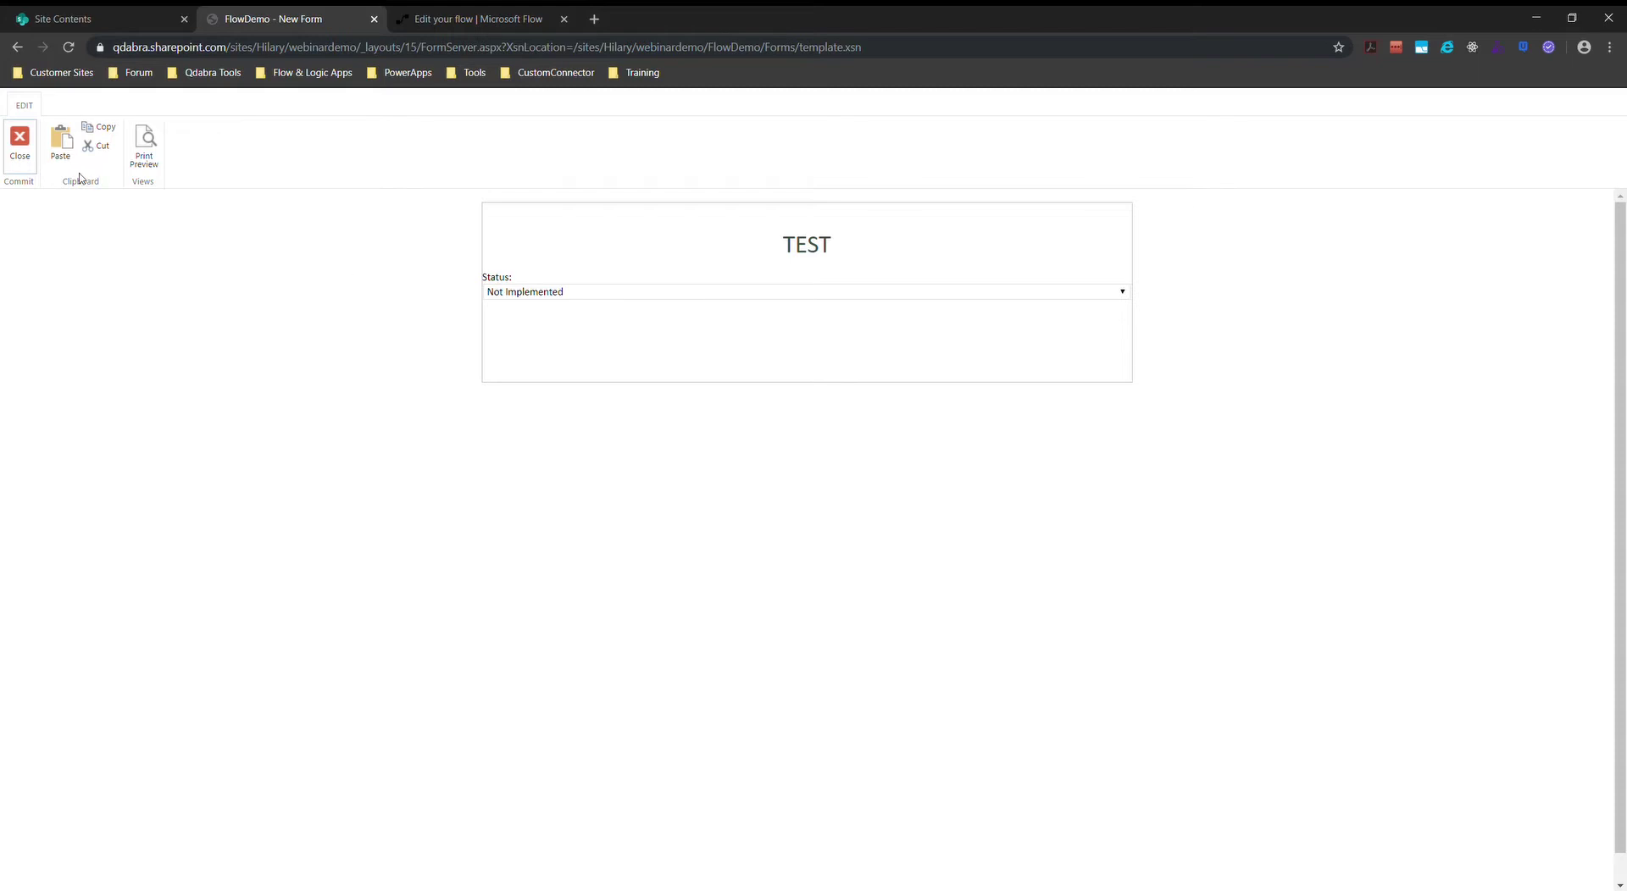
click(25, 156)
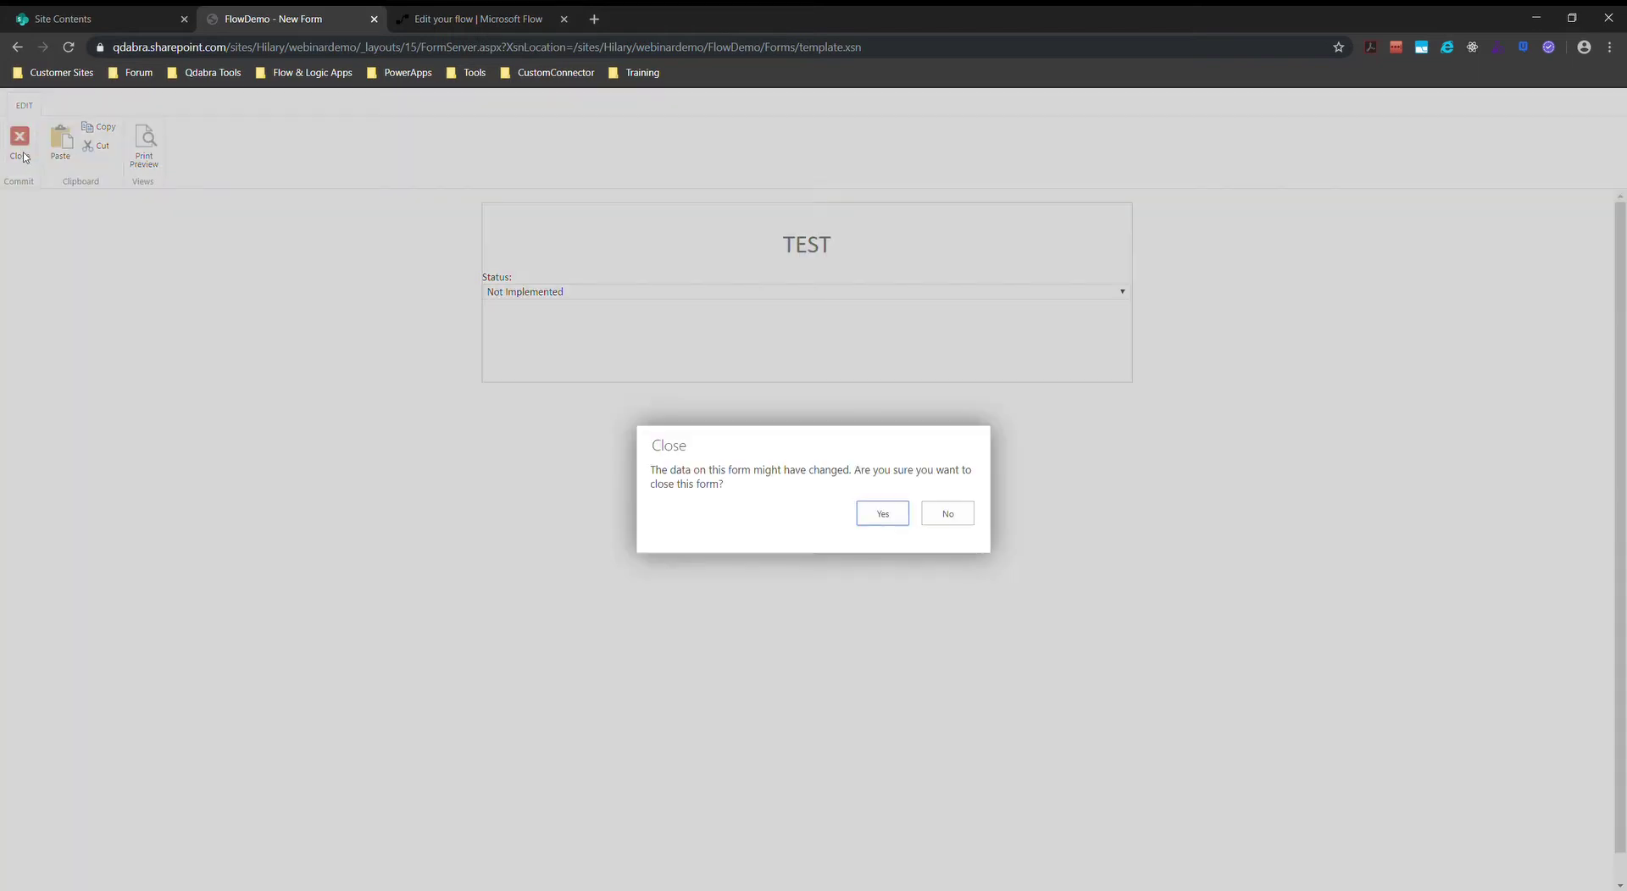
click(942, 514)
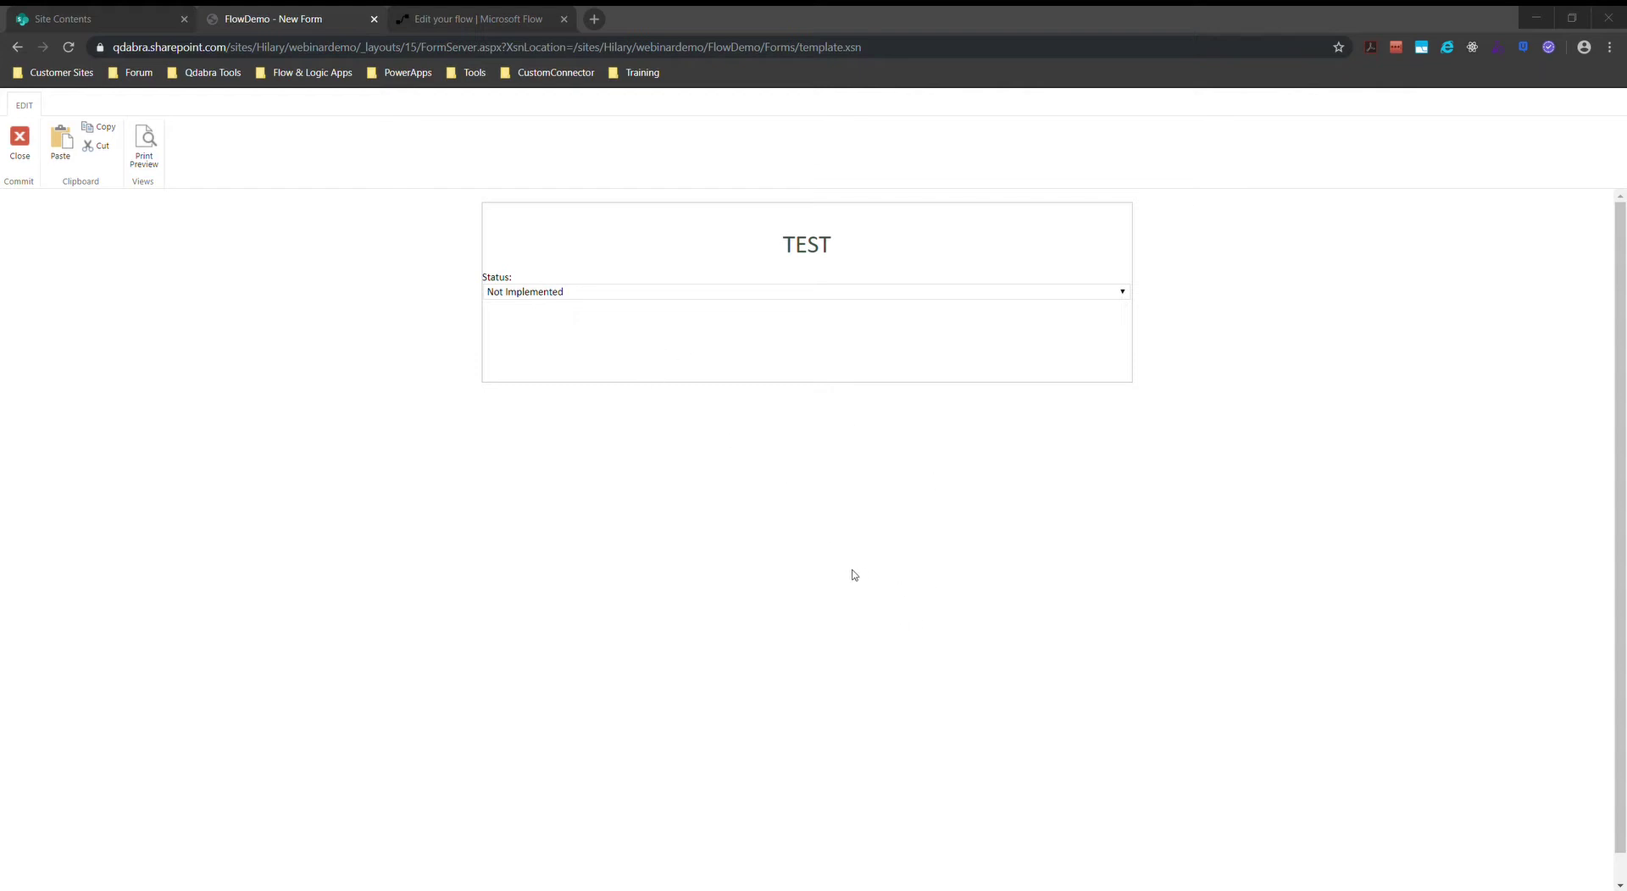
- Close the open form without submitting it and select the FlowDemo library's web address up to the FlowDemo folder
click(337, 26)
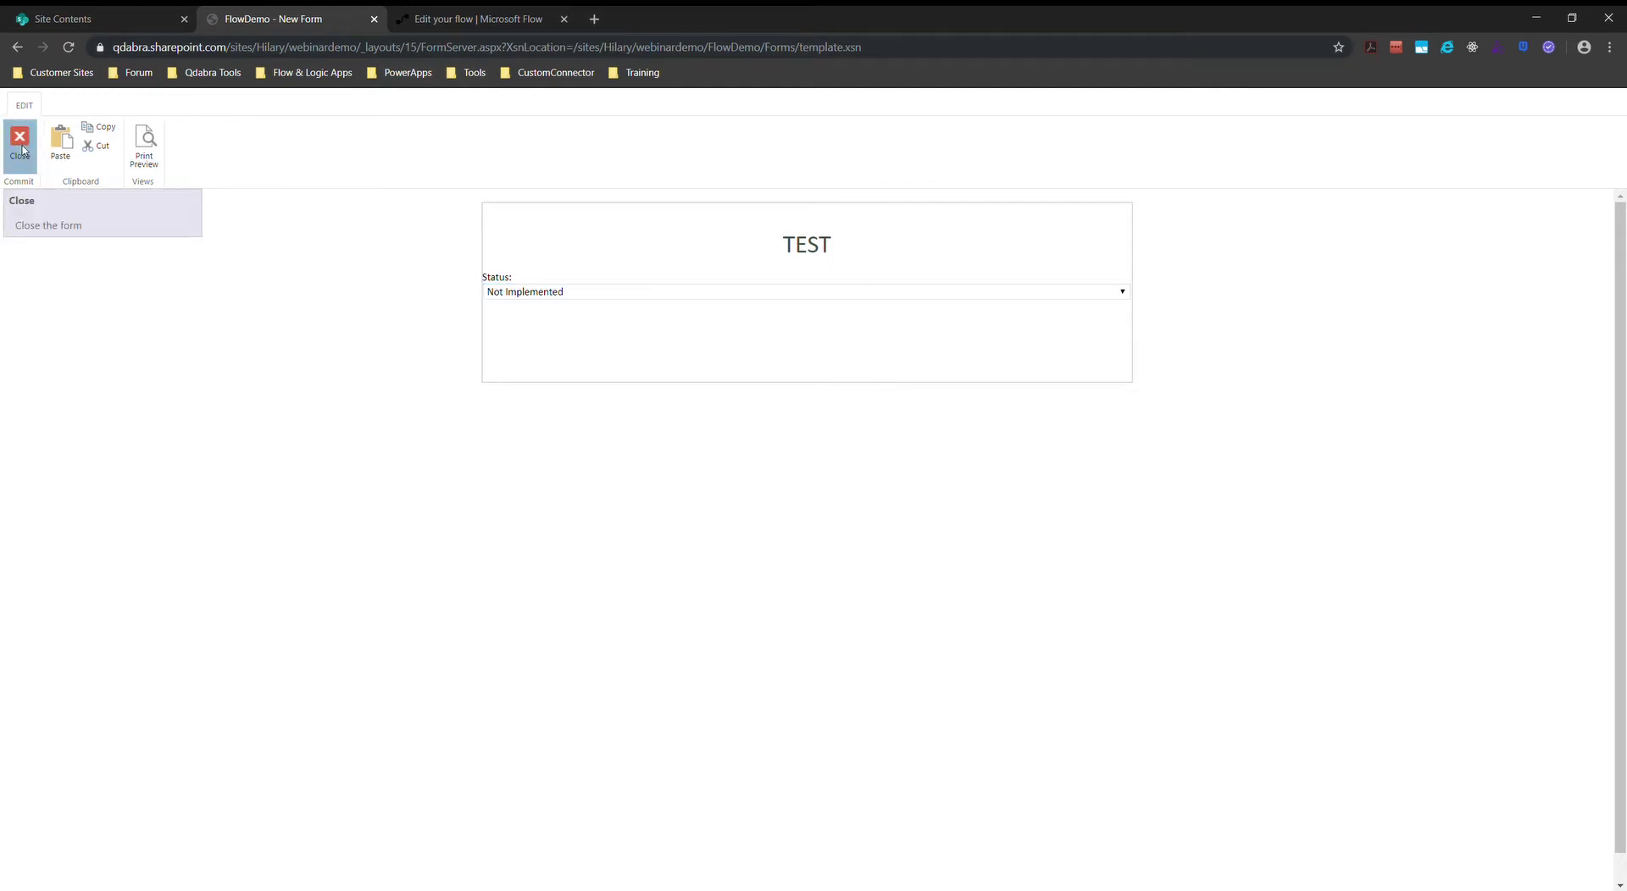
click(19, 142)
click(896, 516)
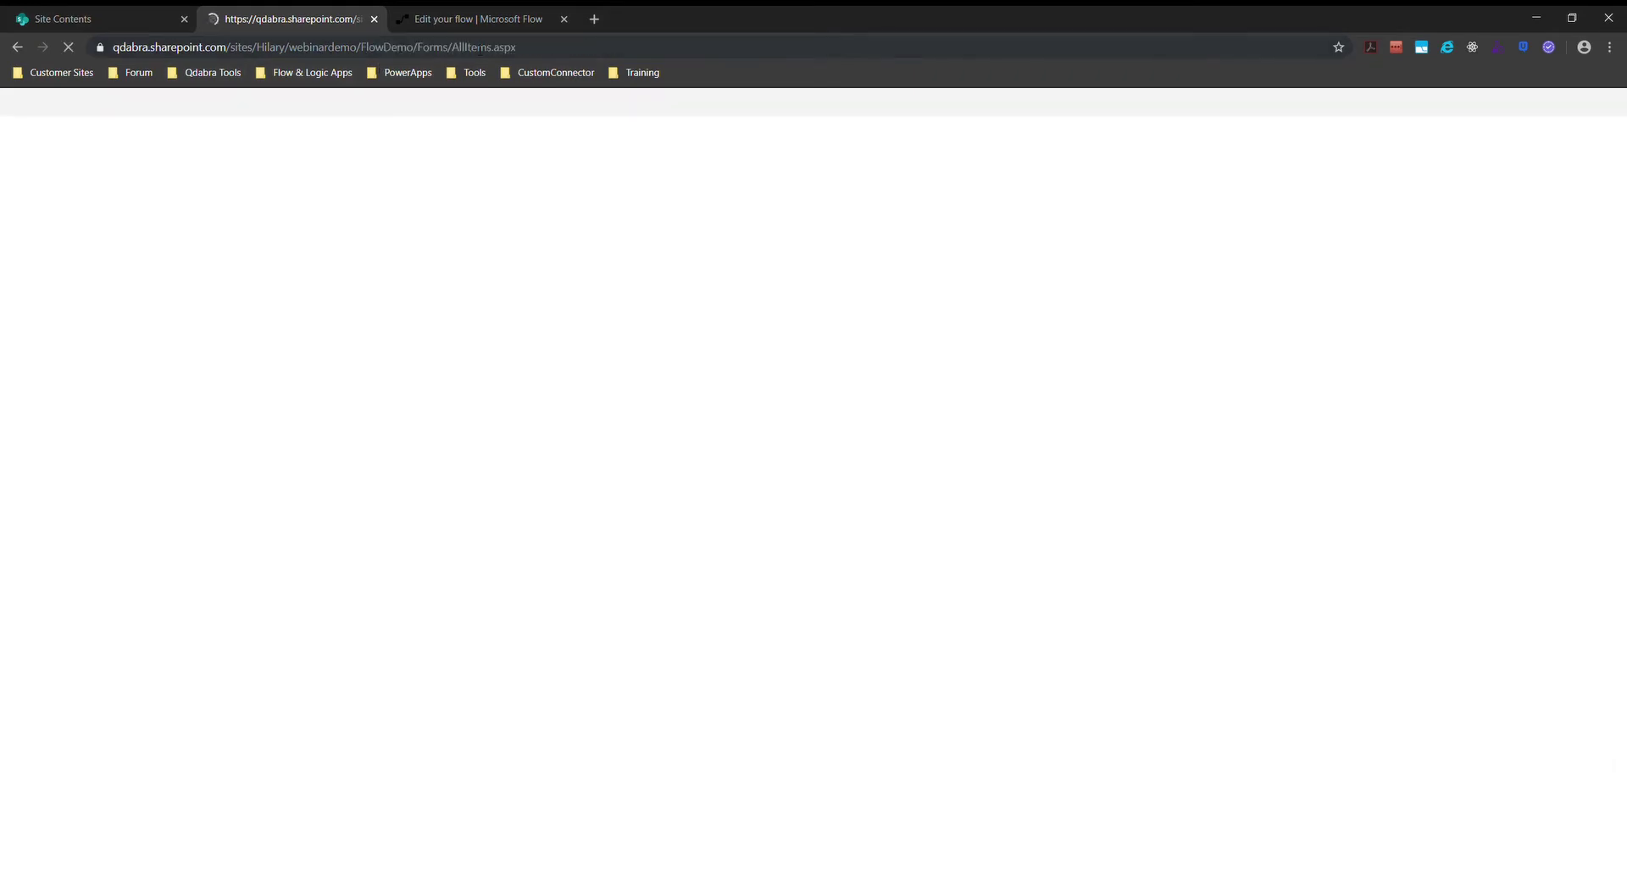
drag(431, 48, 112, 48)
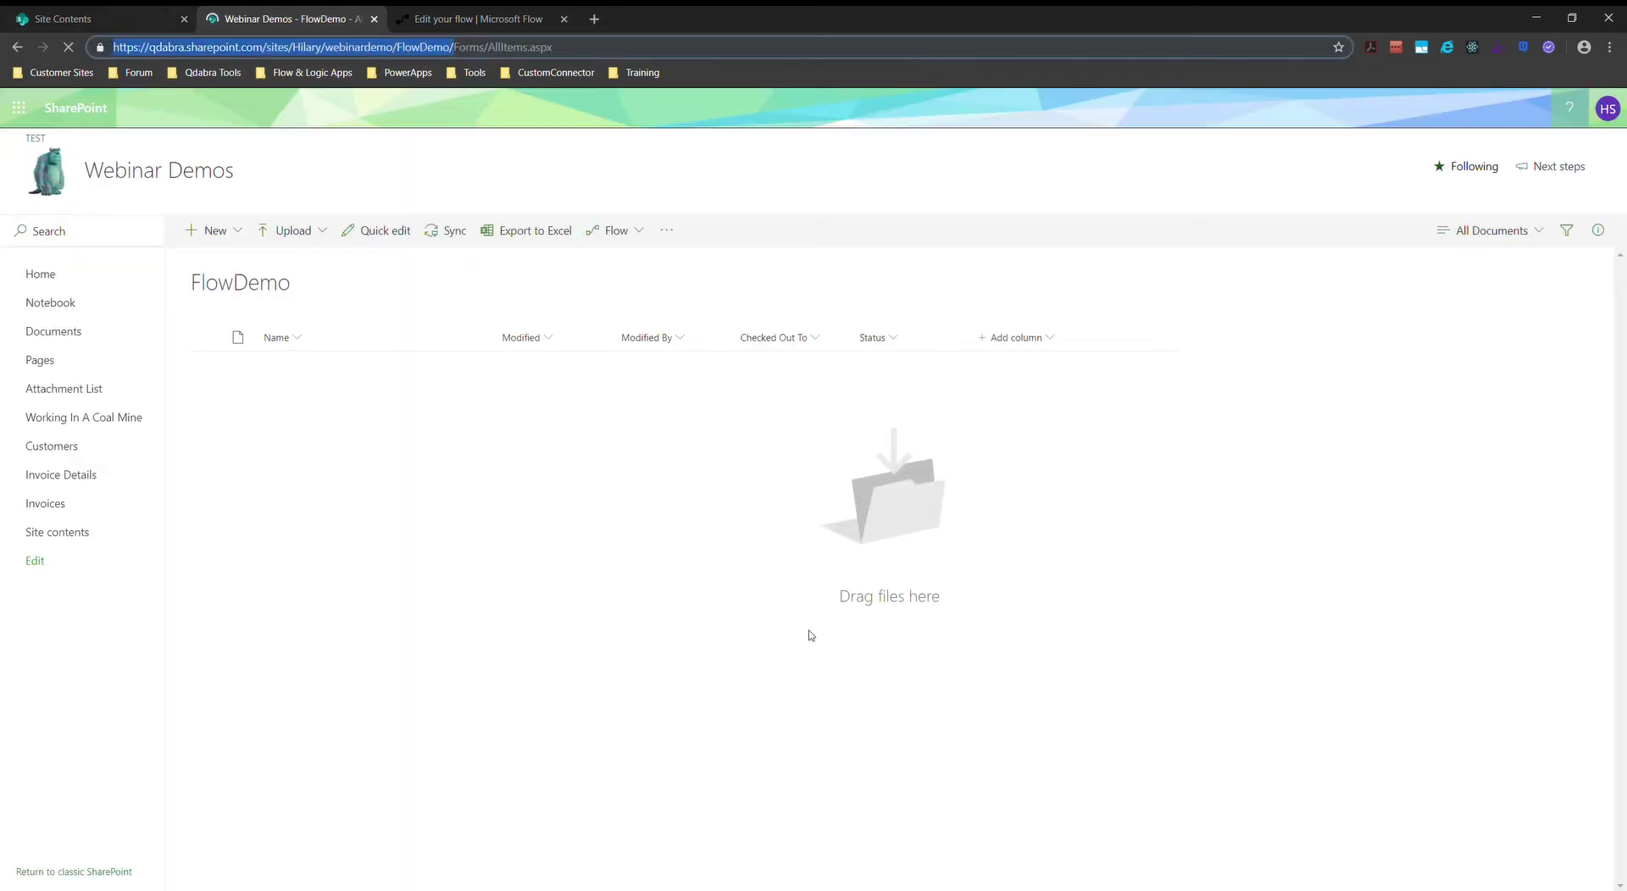
key(alt+Tab)
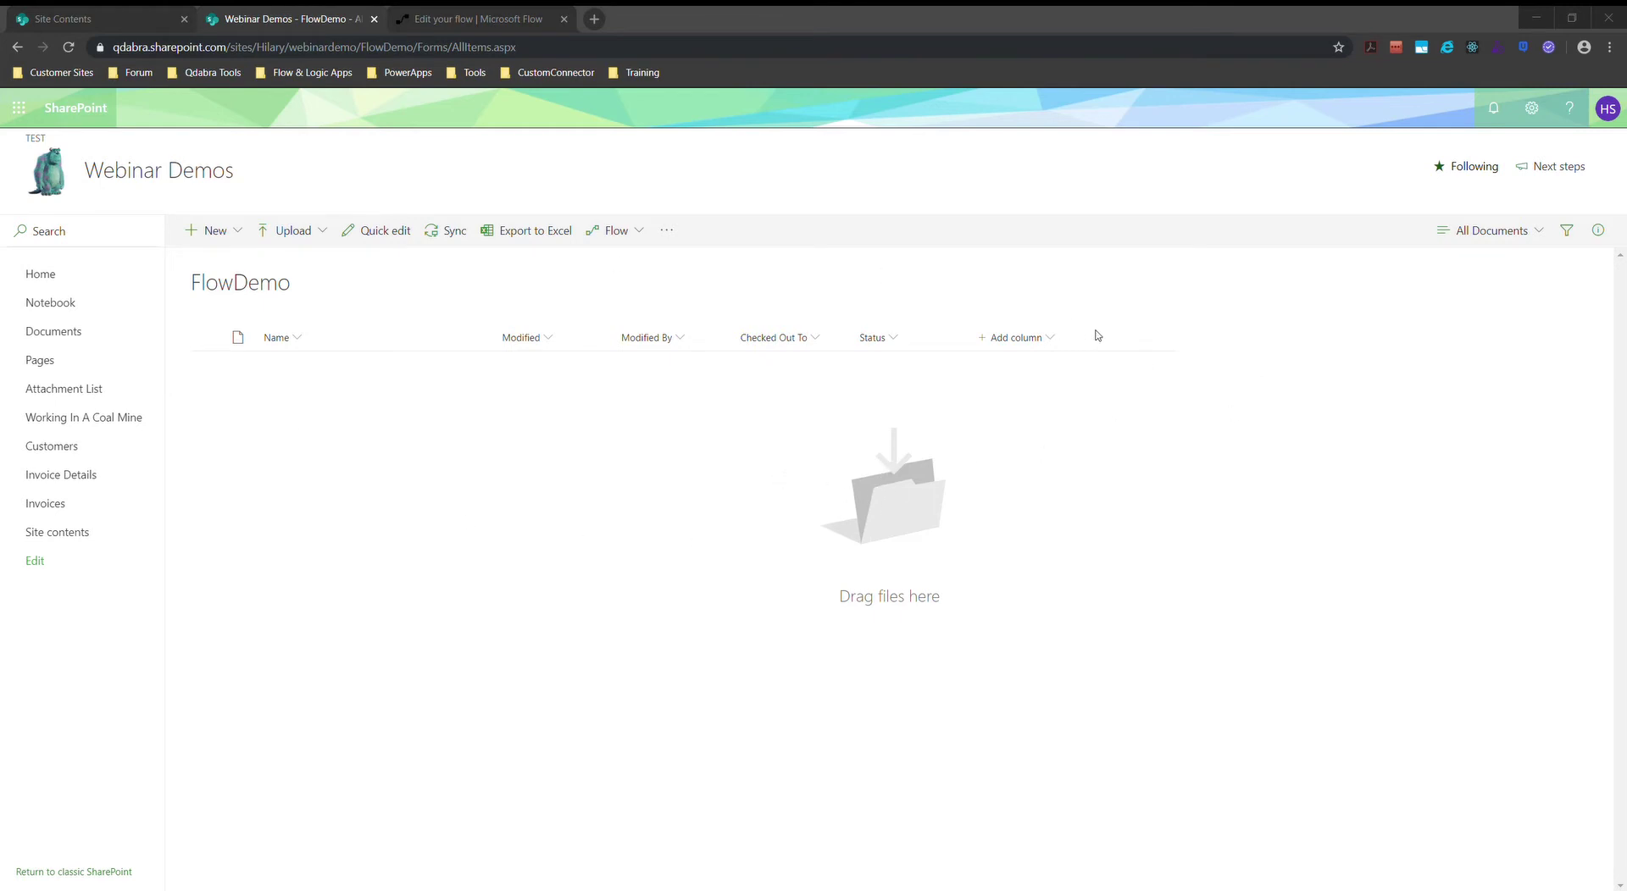
- Create a new form in the FlowDemo library with the status In Process, submit it and close it
click(456, 19)
click(247, 19)
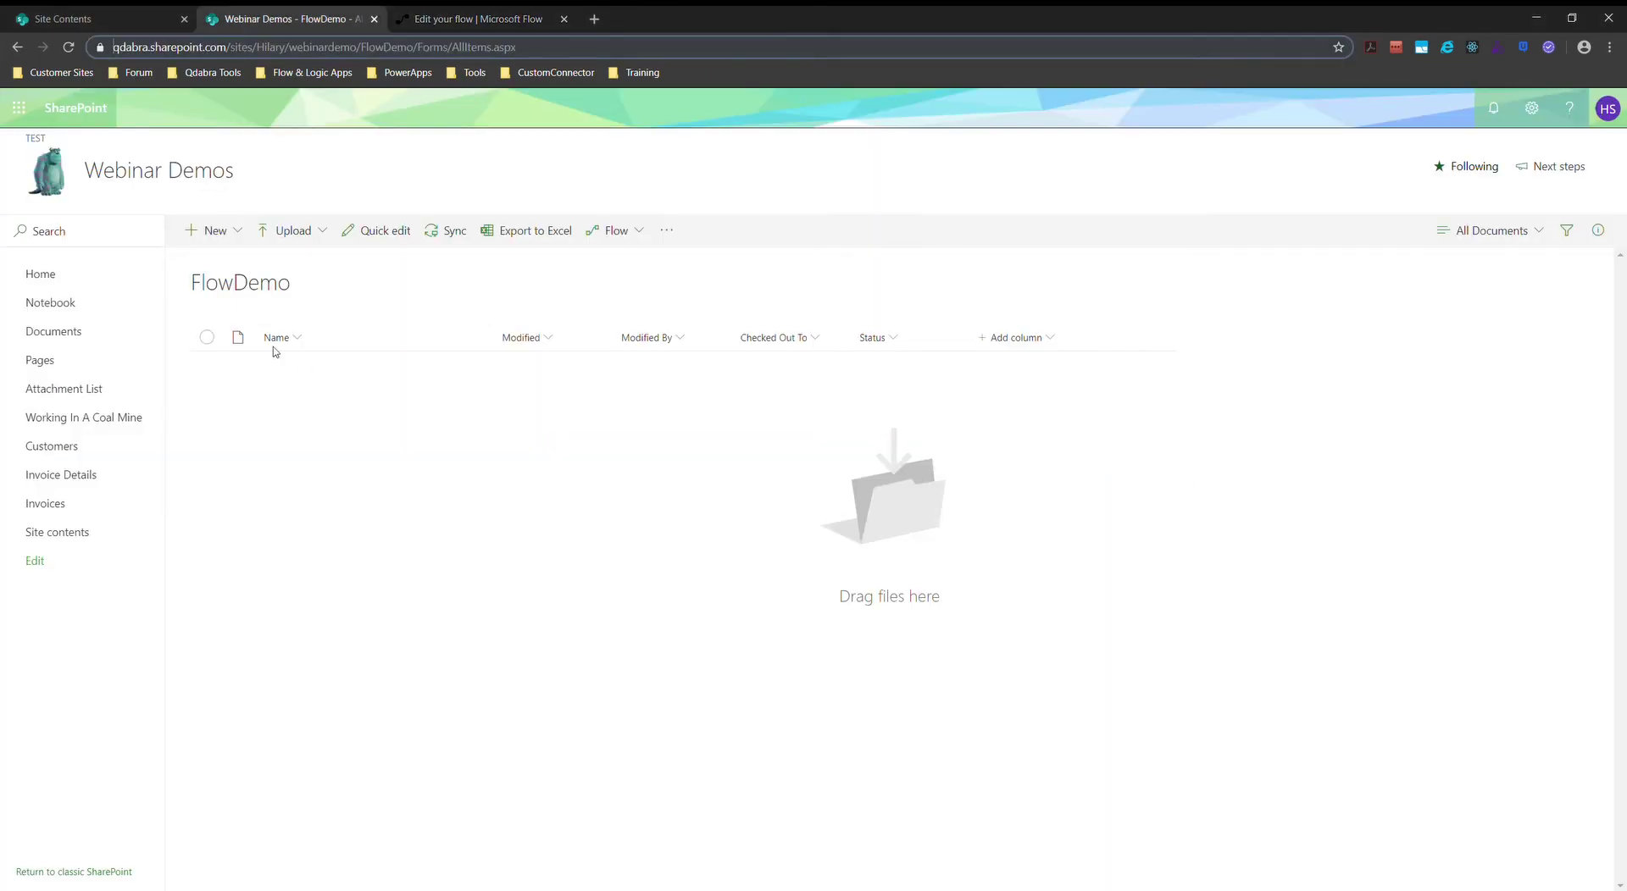
click(243, 233)
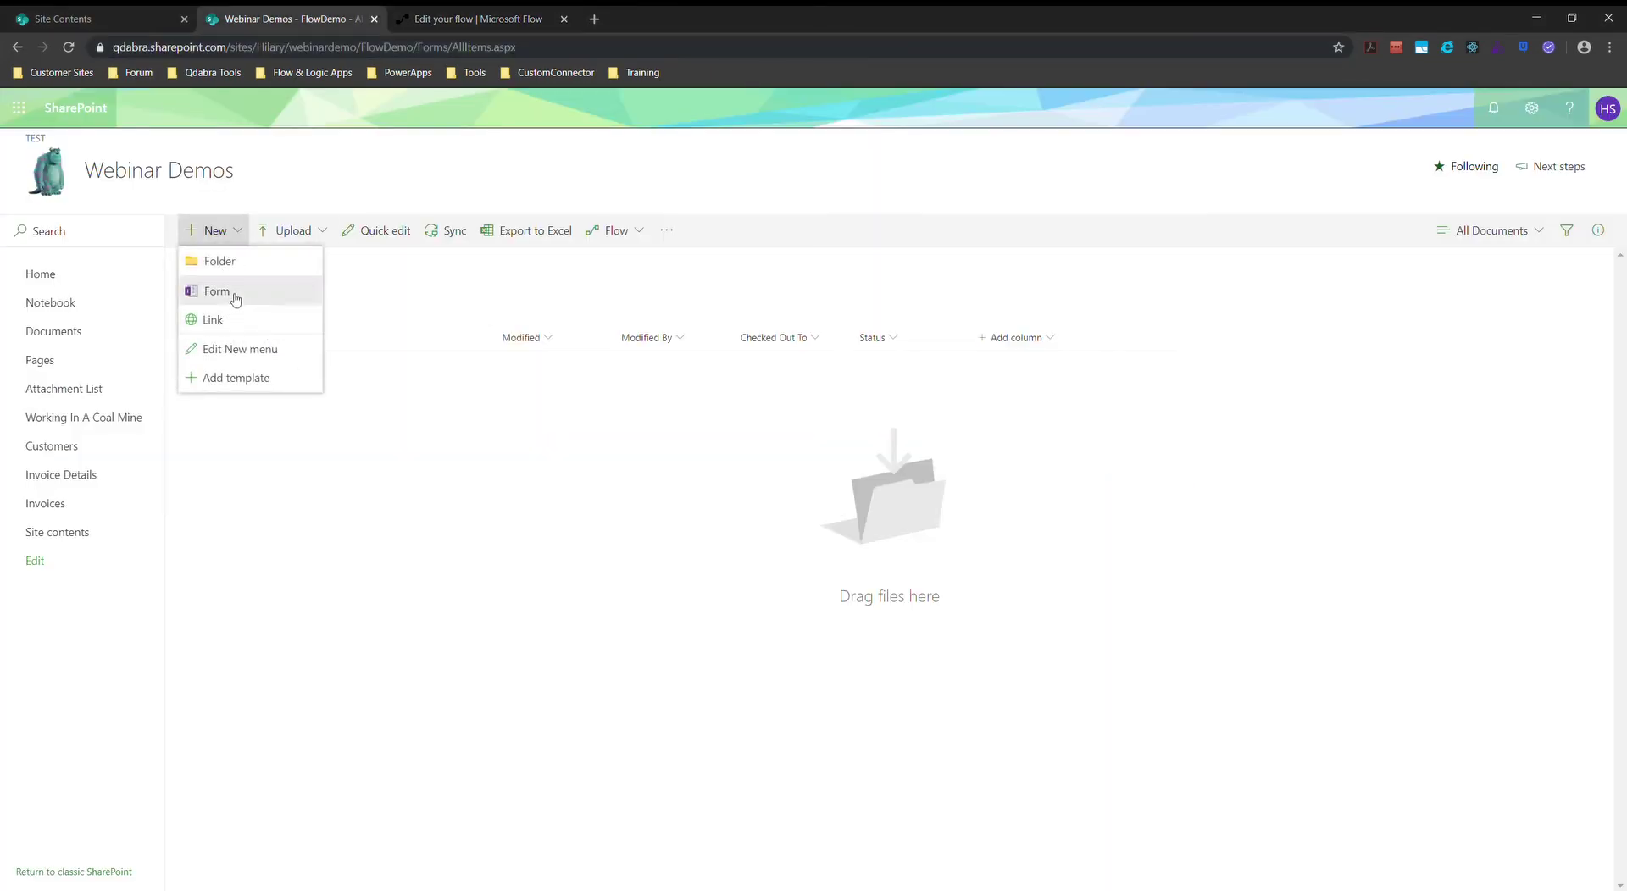
click(399, 298)
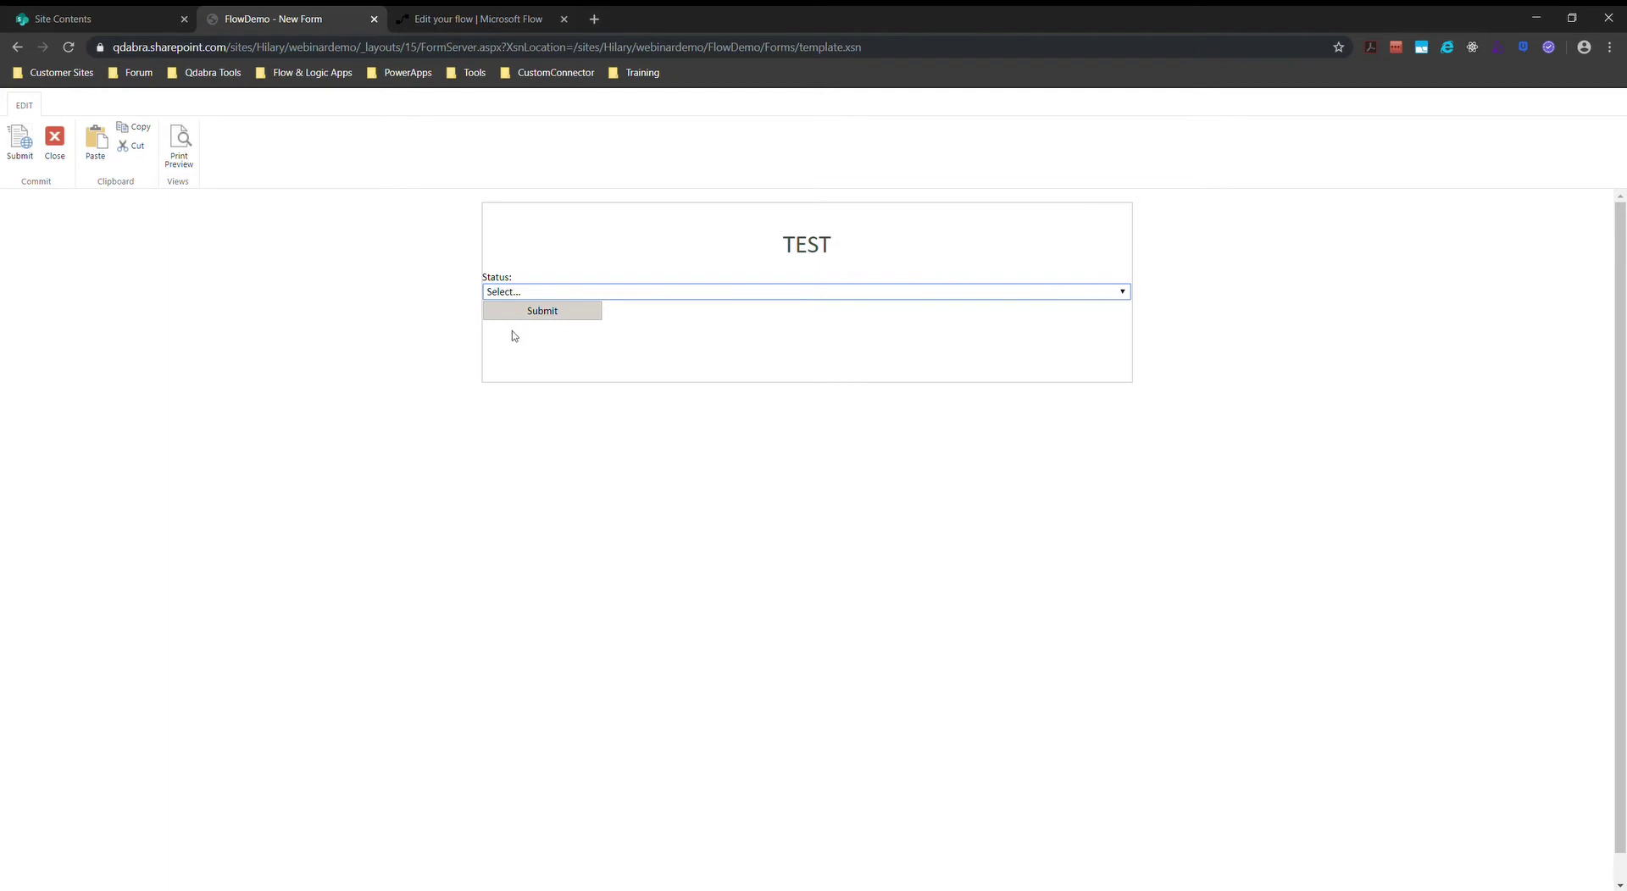
key(Down)
click(544, 313)
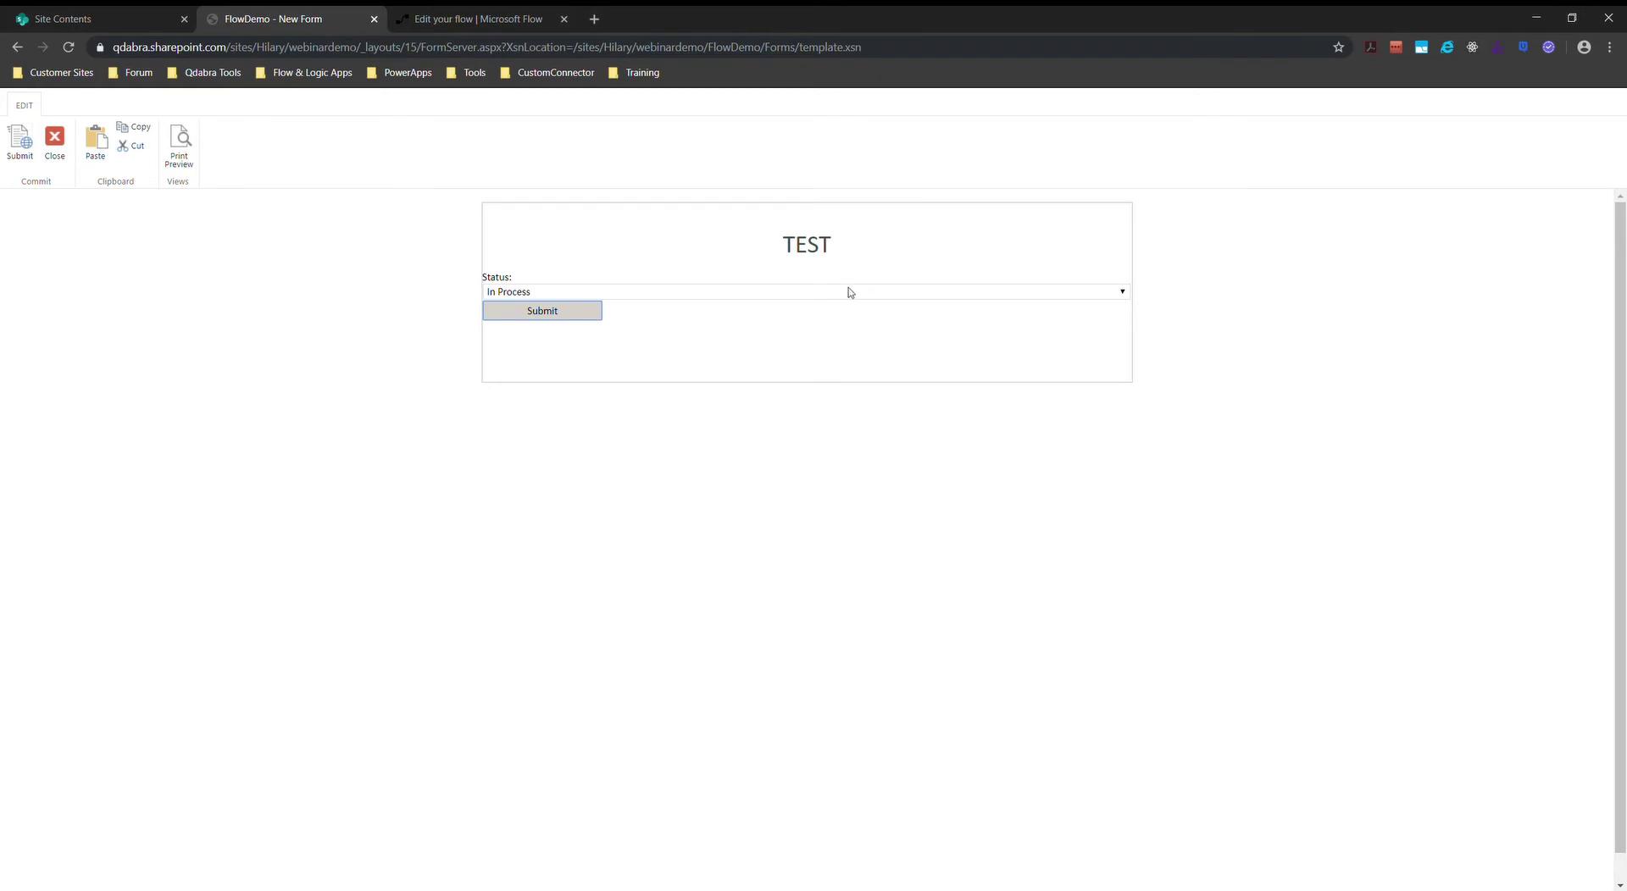
click(55, 142)
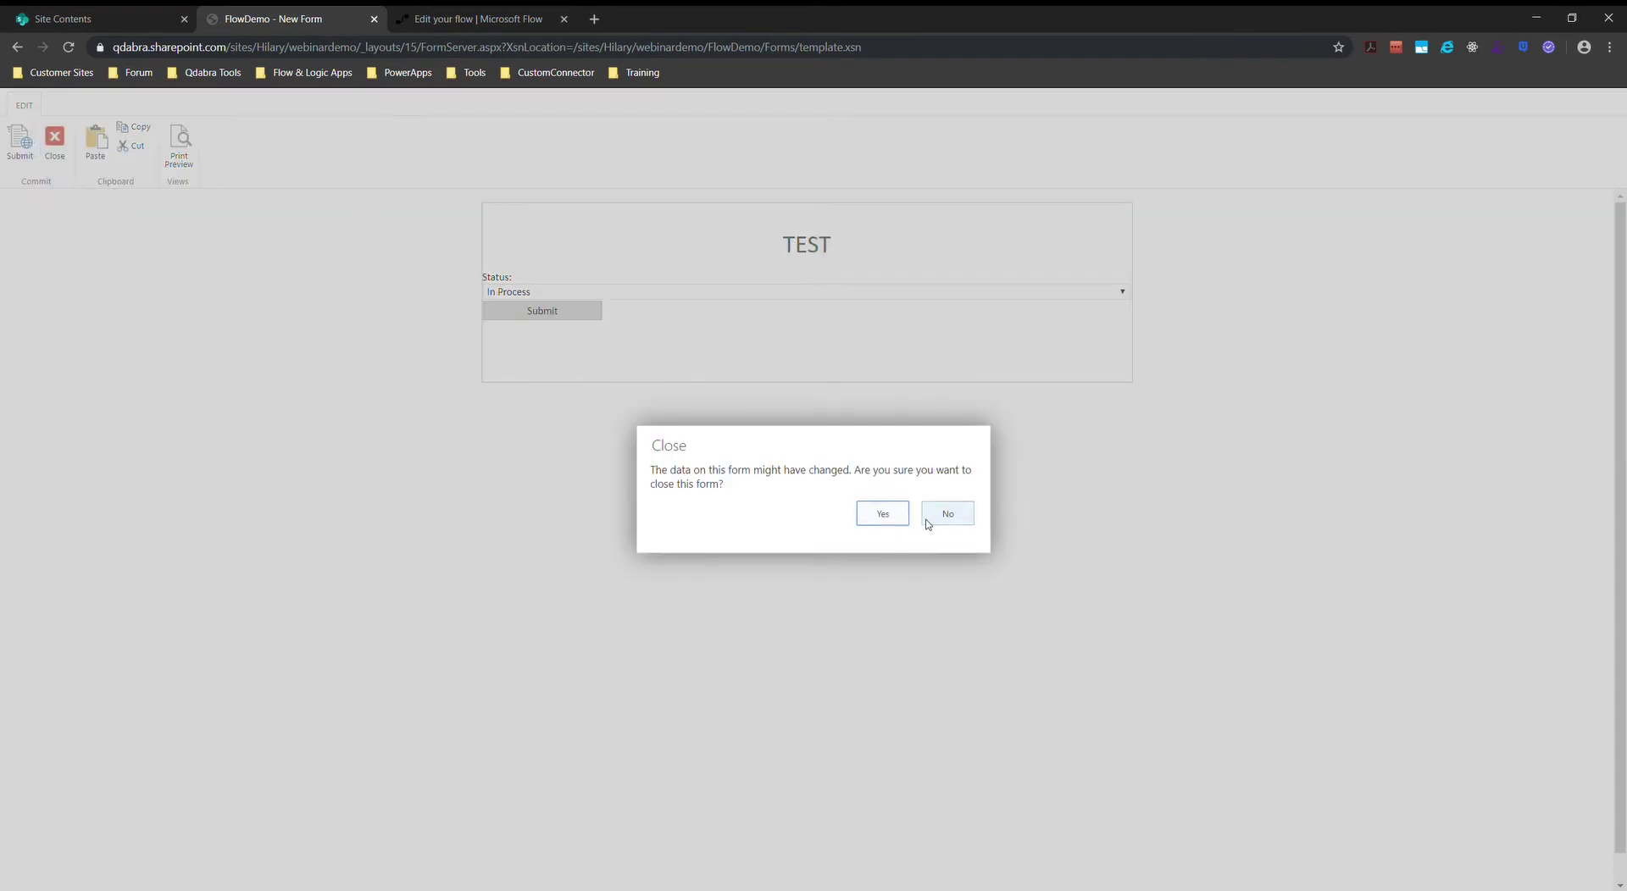
click(884, 514)
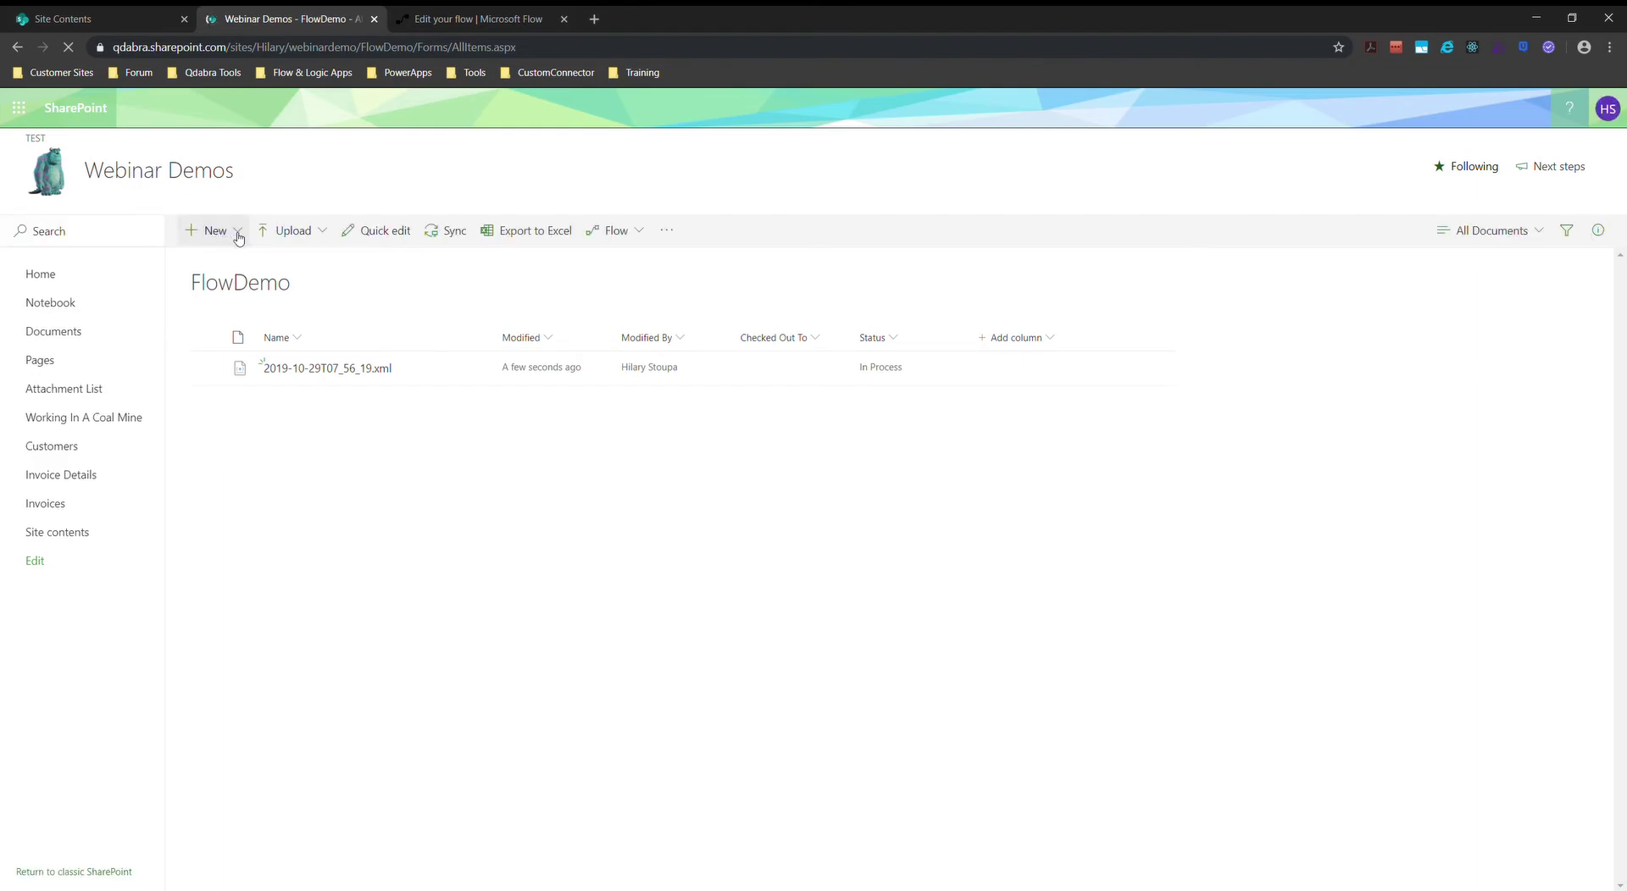
- Submit another new FlowDemo form with the status Complete and close it
click(237, 239)
click(212, 291)
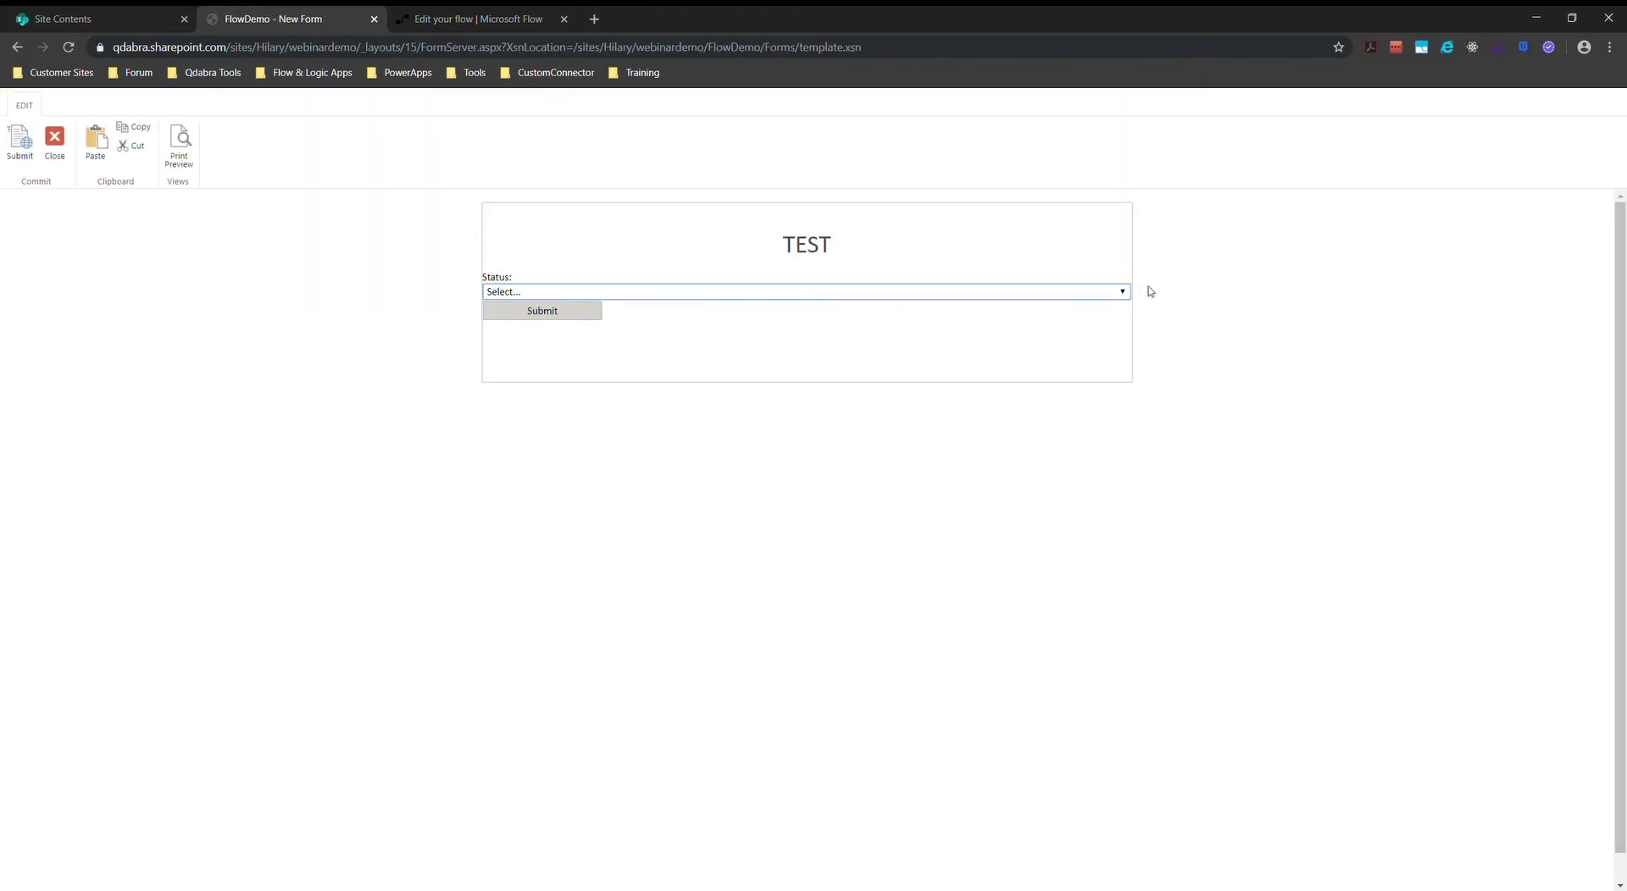
click(570, 334)
click(555, 310)
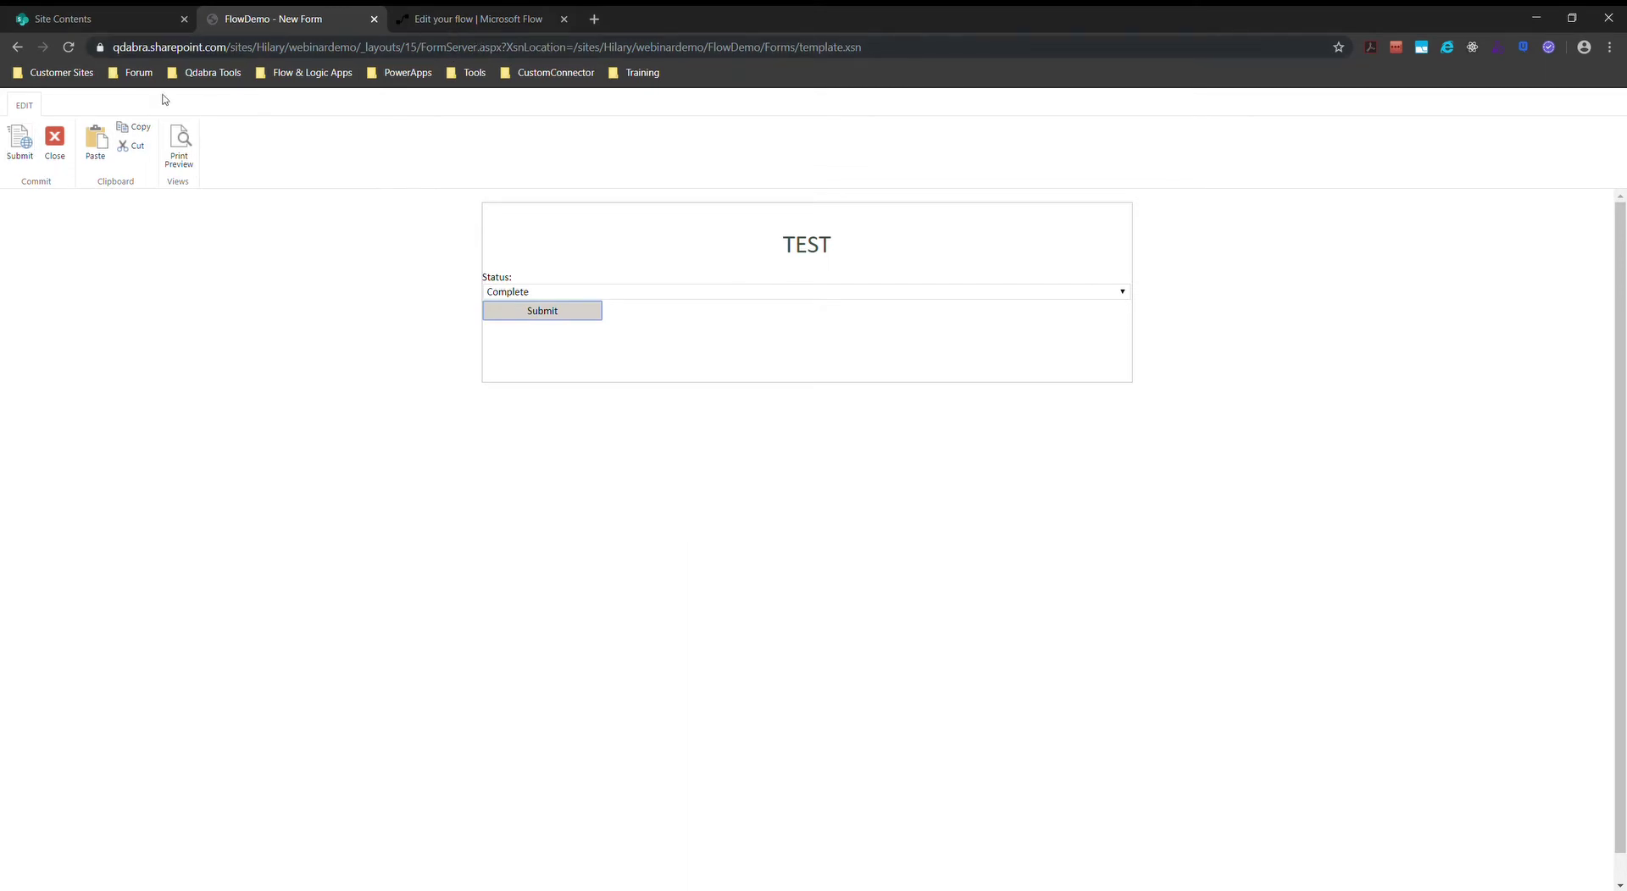
click(55, 146)
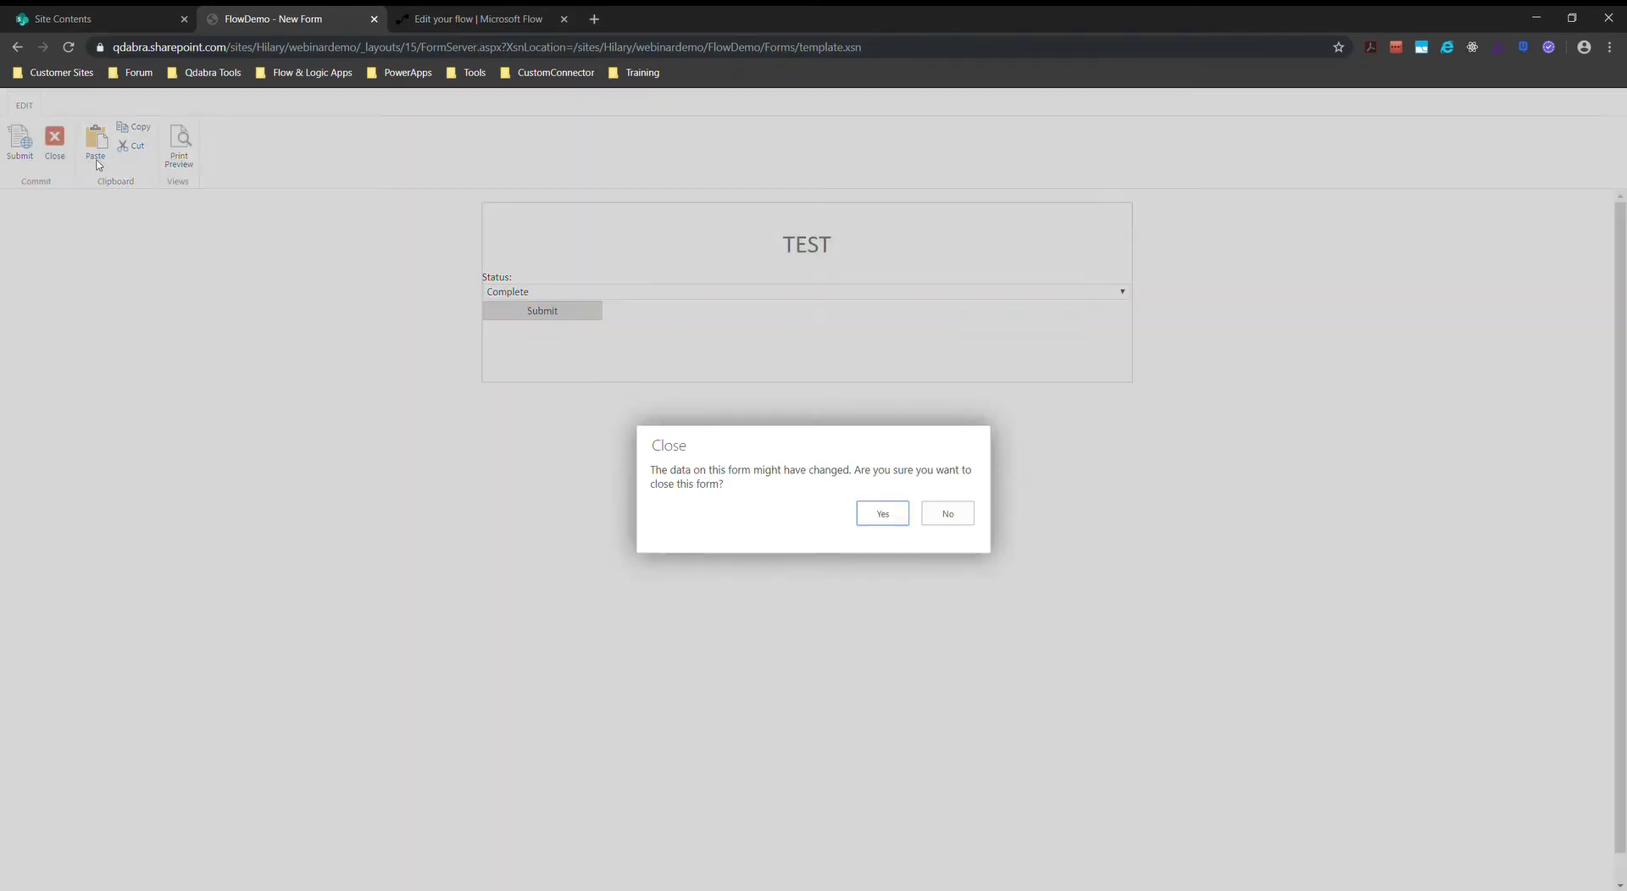
click(879, 513)
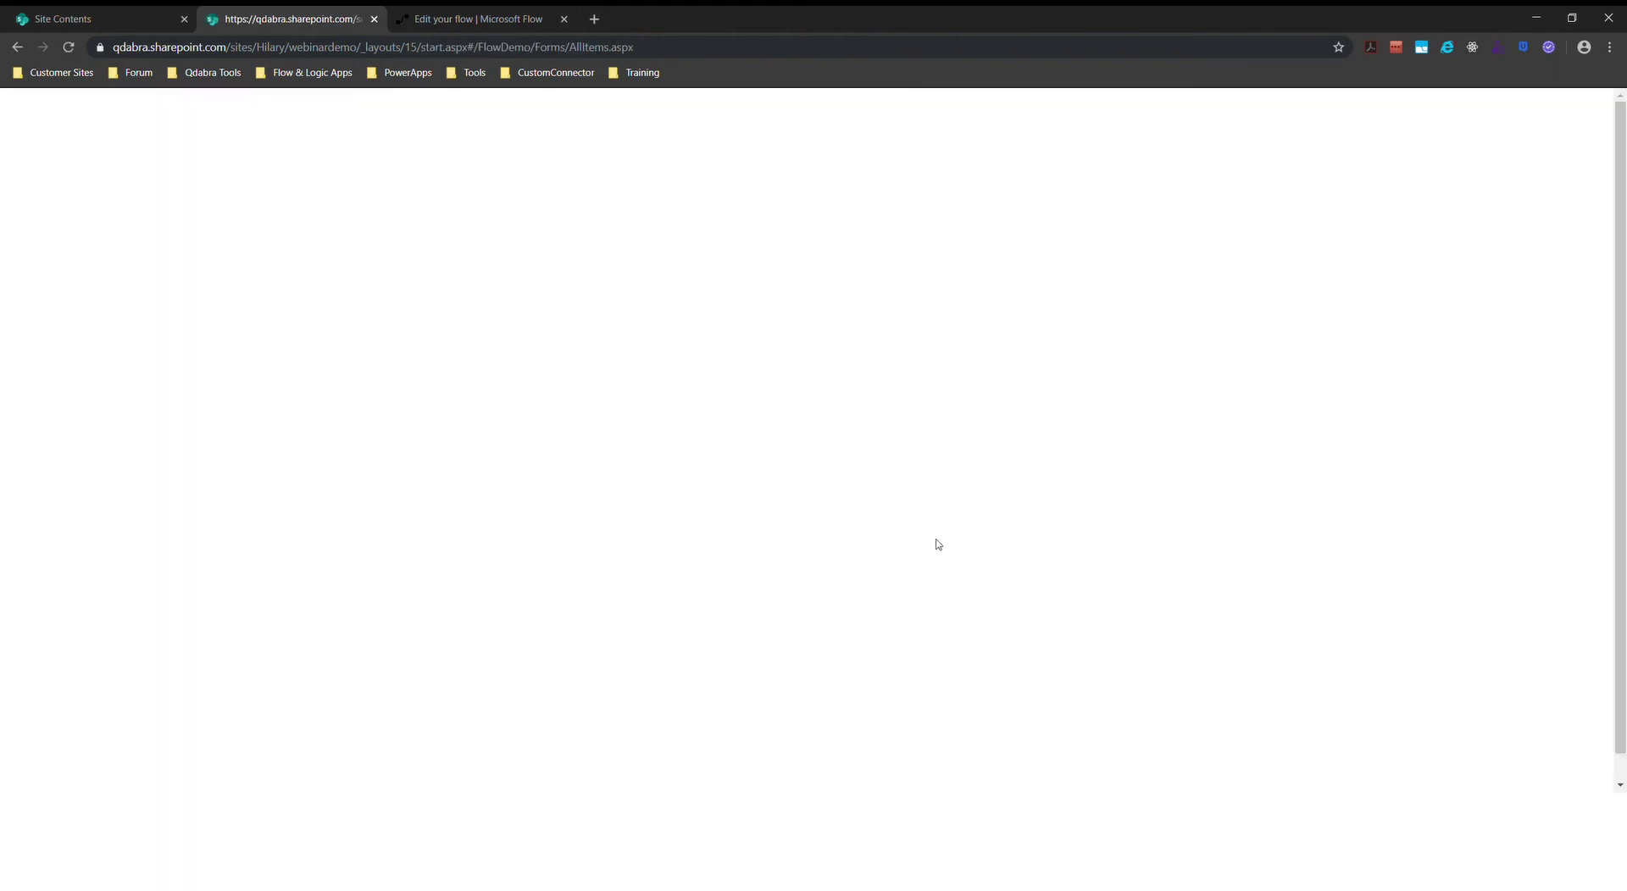
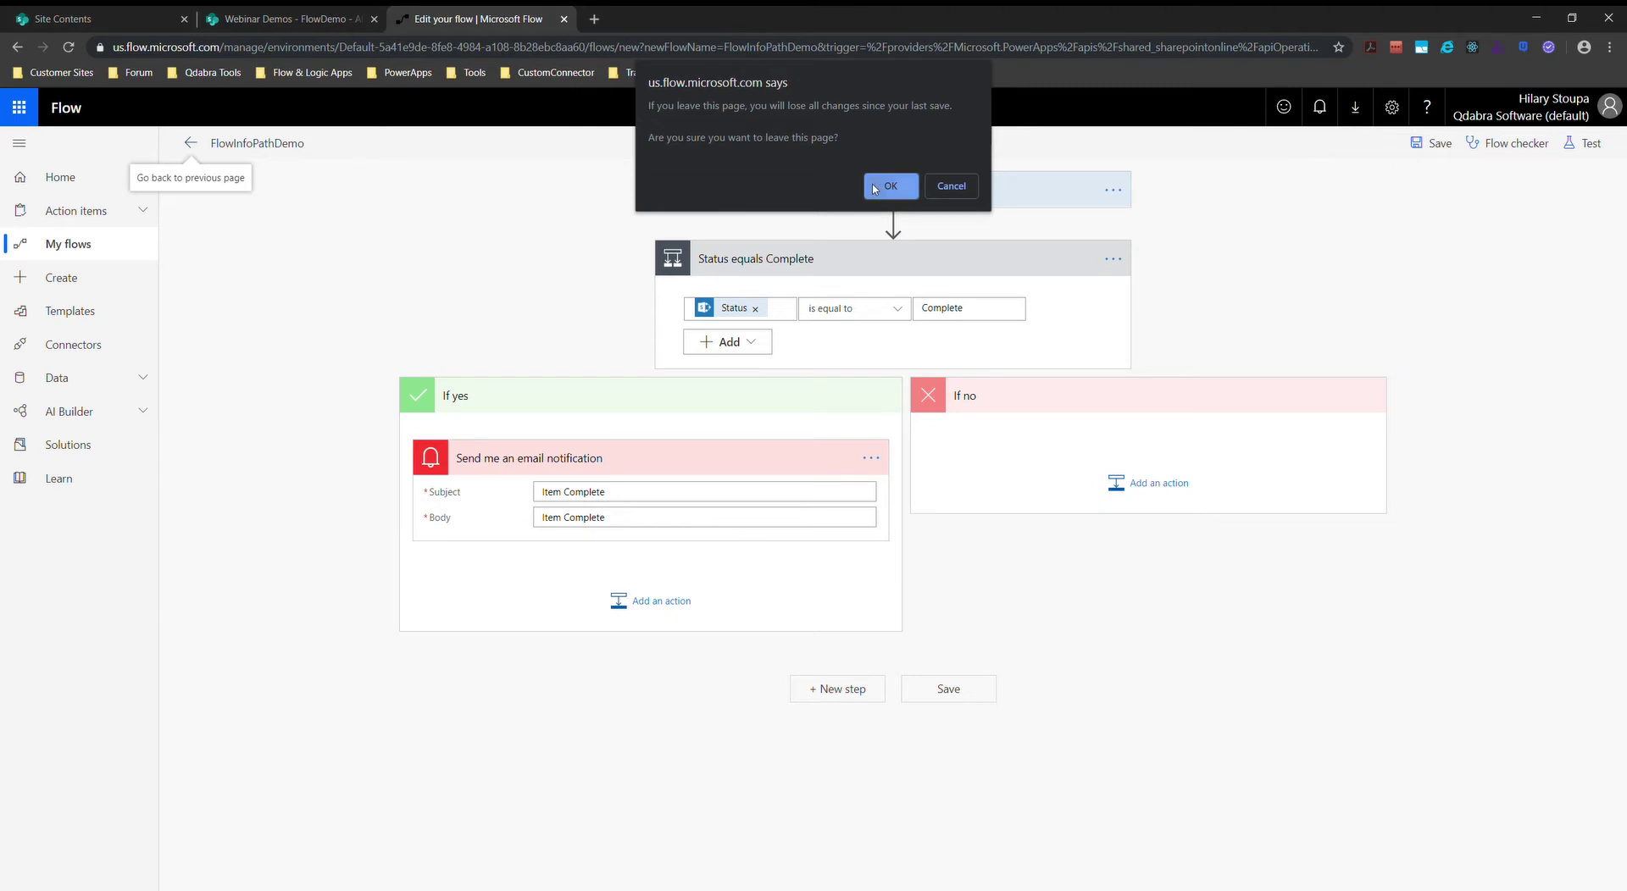
- Leave the flow editor for the flow's details page, examine the older run, and return to the run list
click(883, 188)
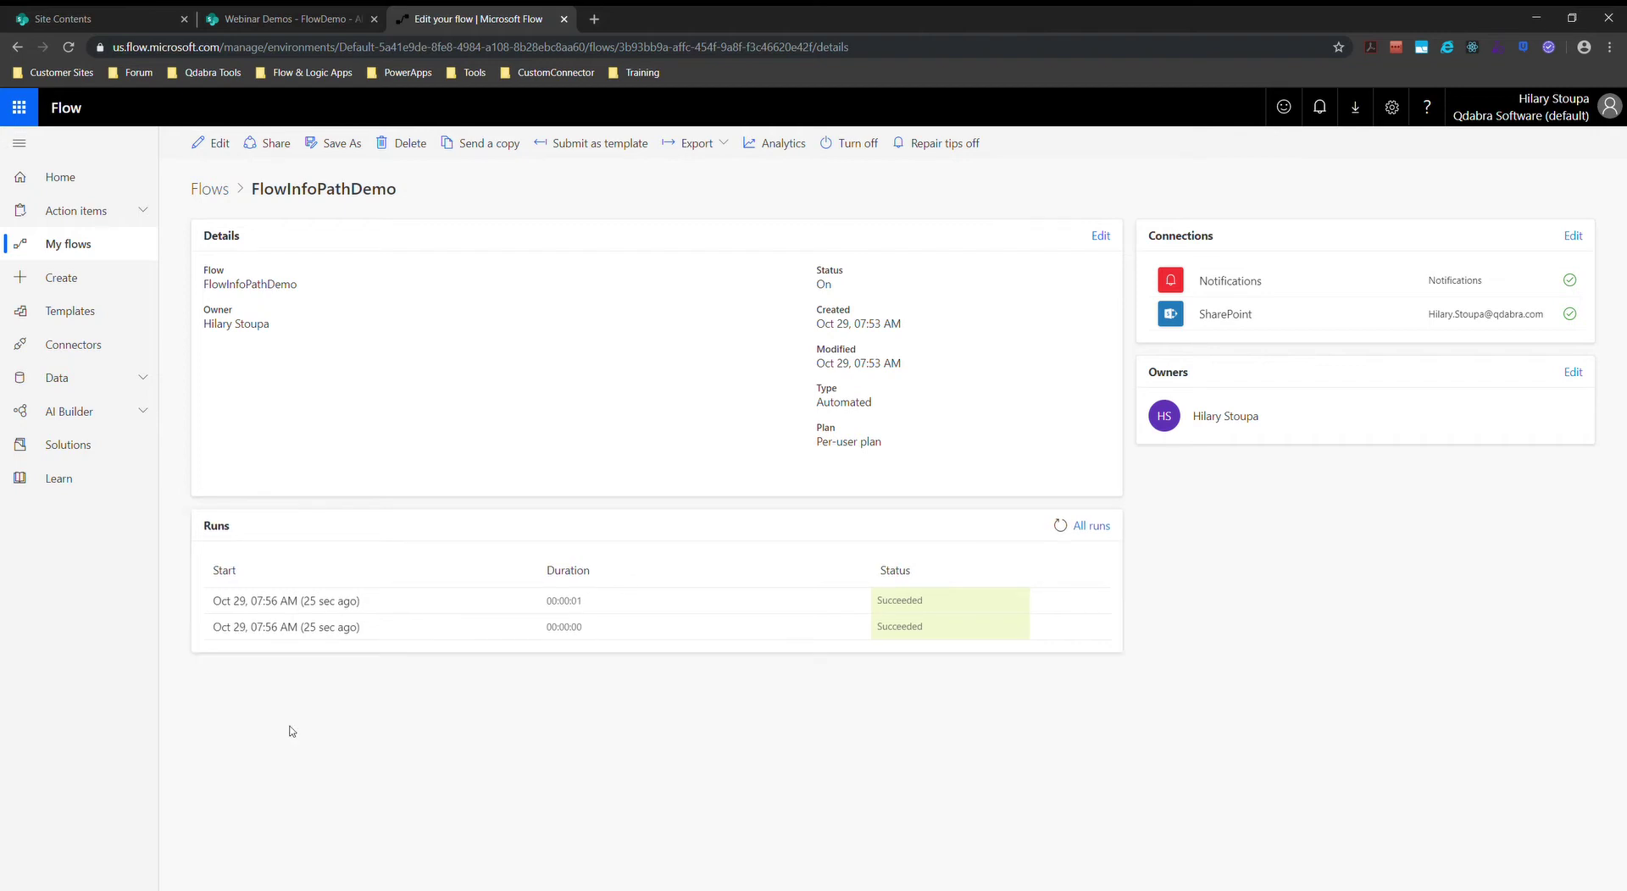
click(306, 627)
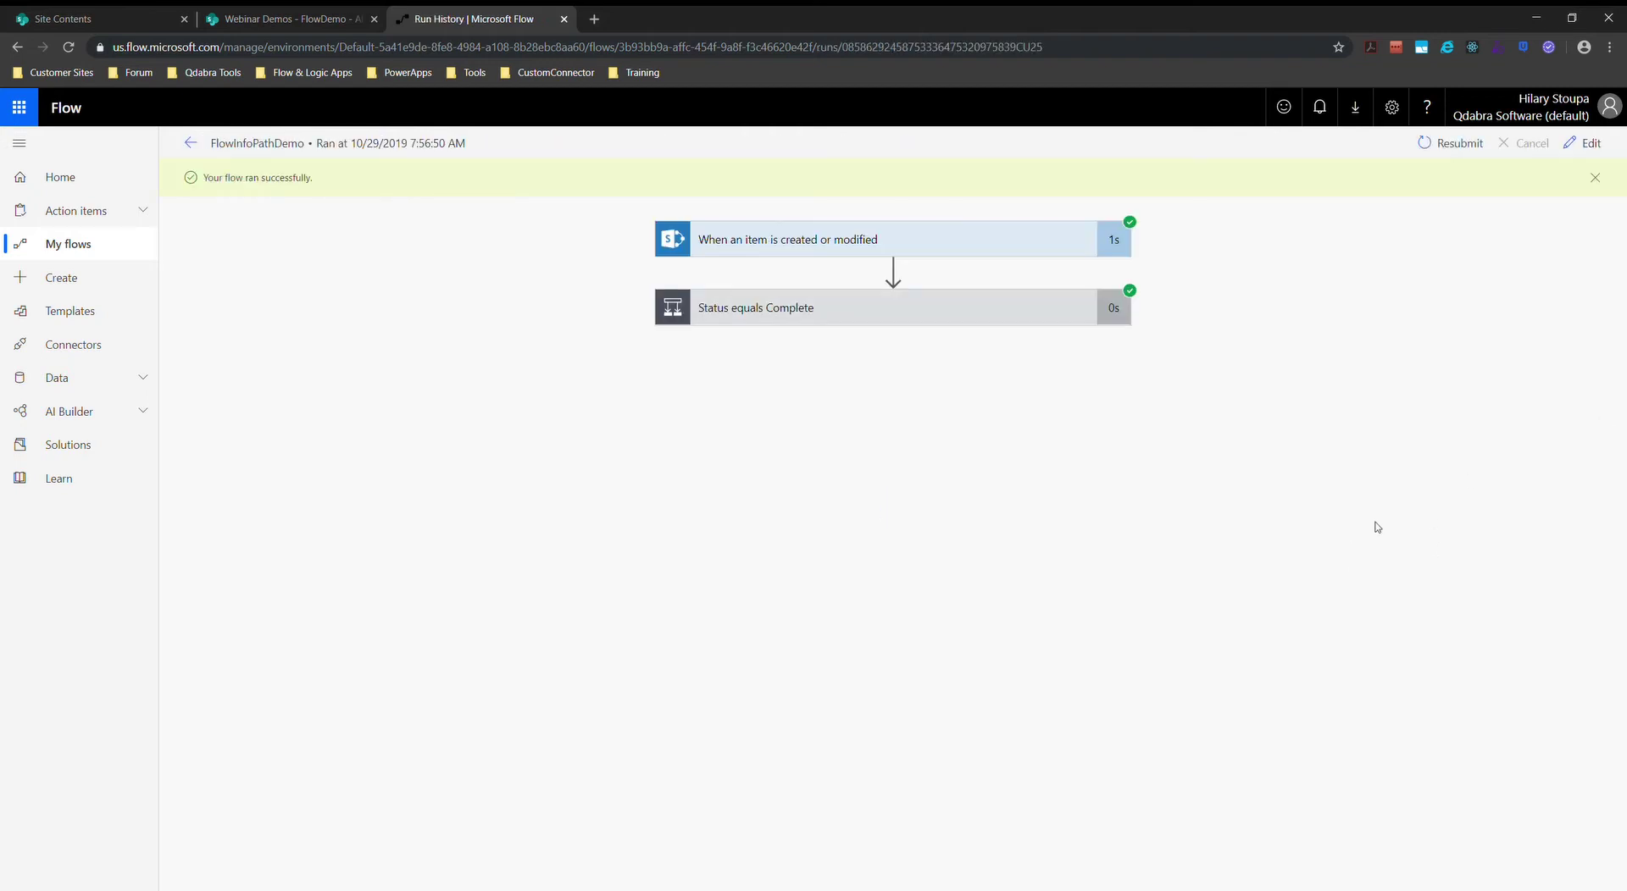
click(284, 143)
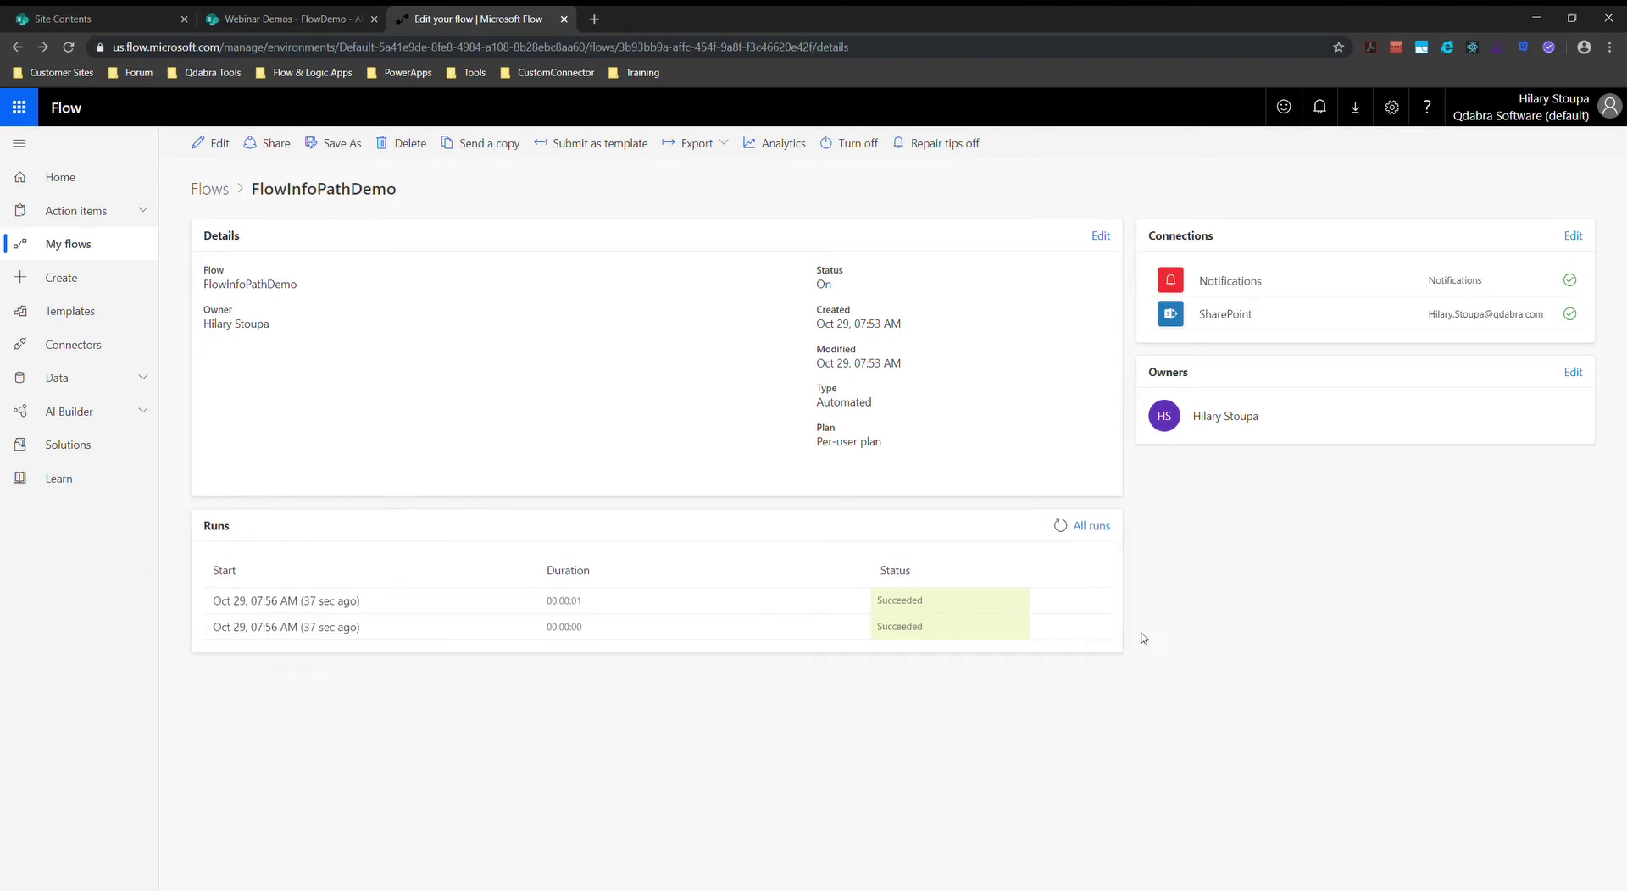
click(283, 629)
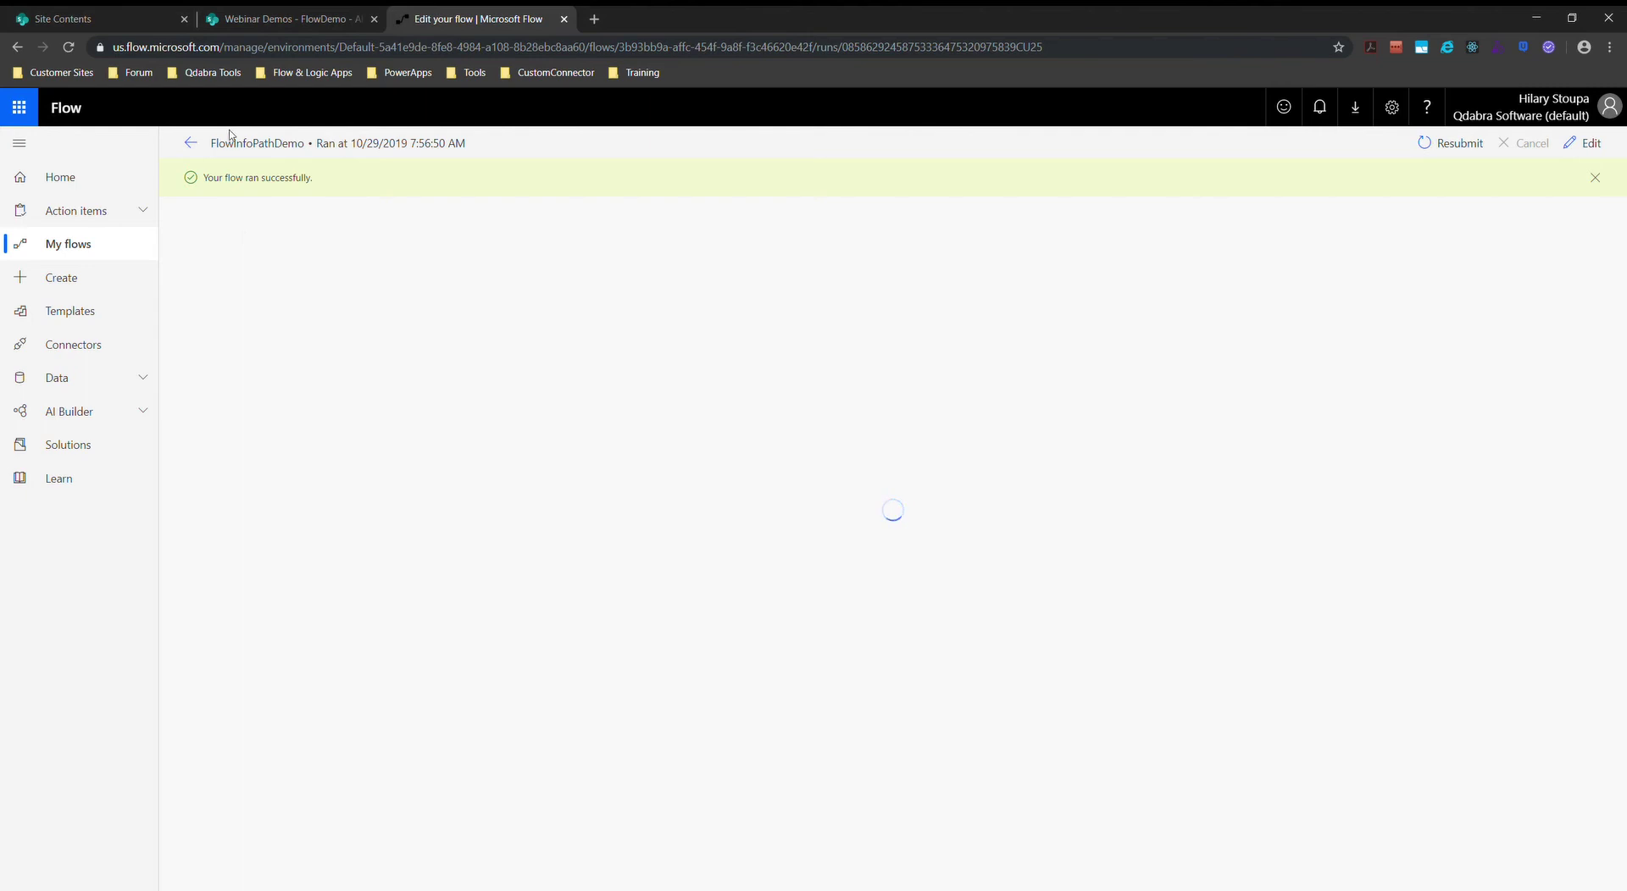
click(191, 142)
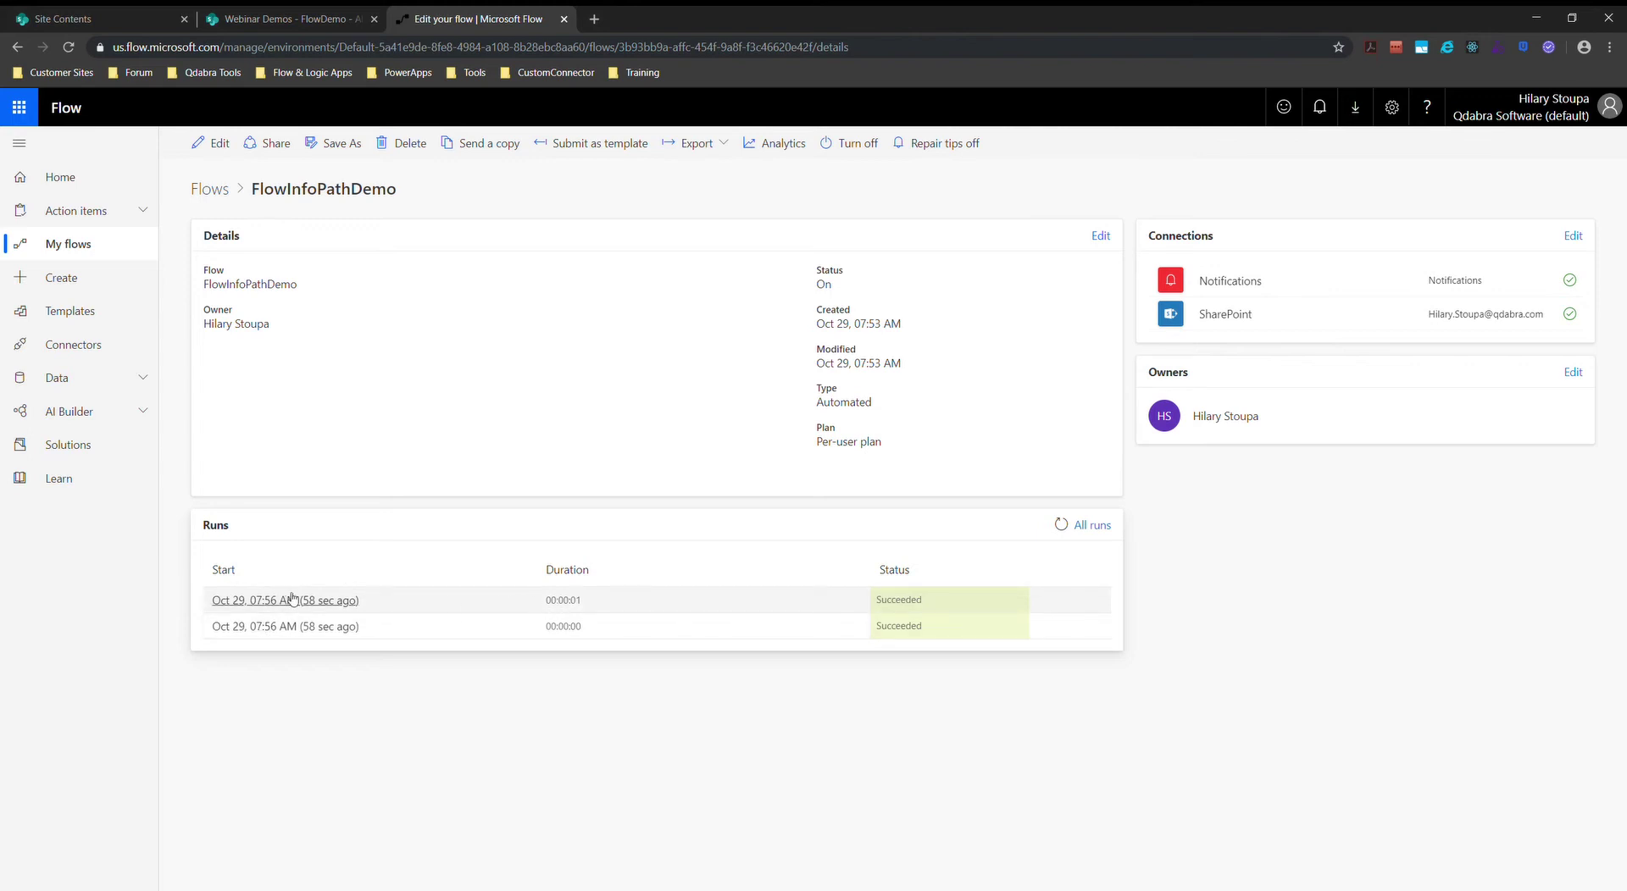
- Open the most recent flow run and examine the outputs of its "When an item is created or modified" trigger down to Status
click(288, 602)
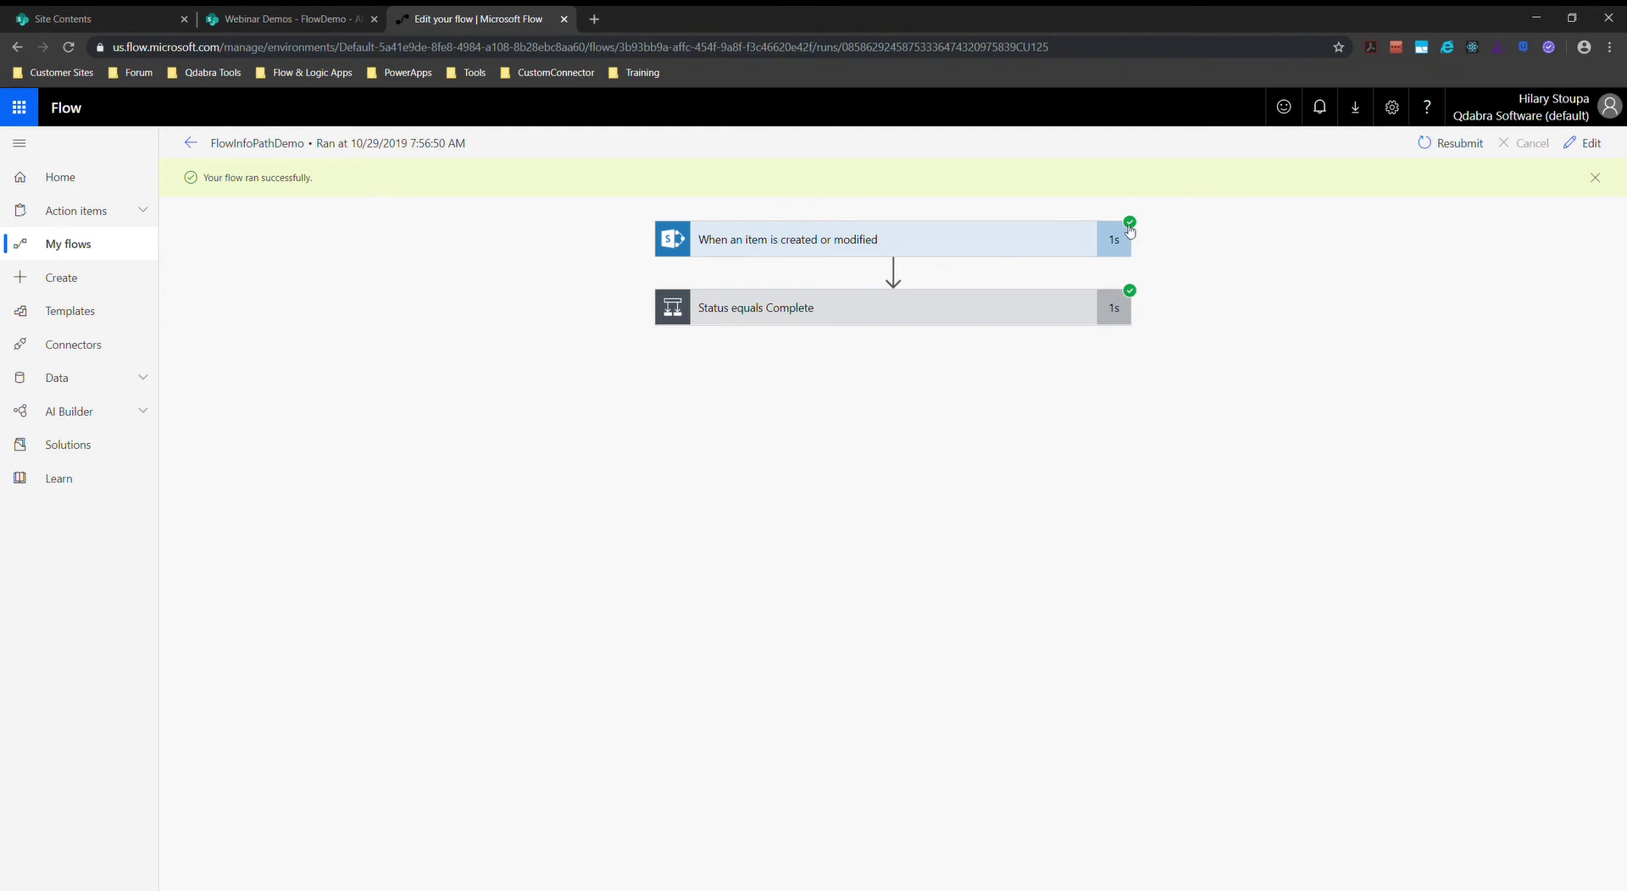
click(990, 248)
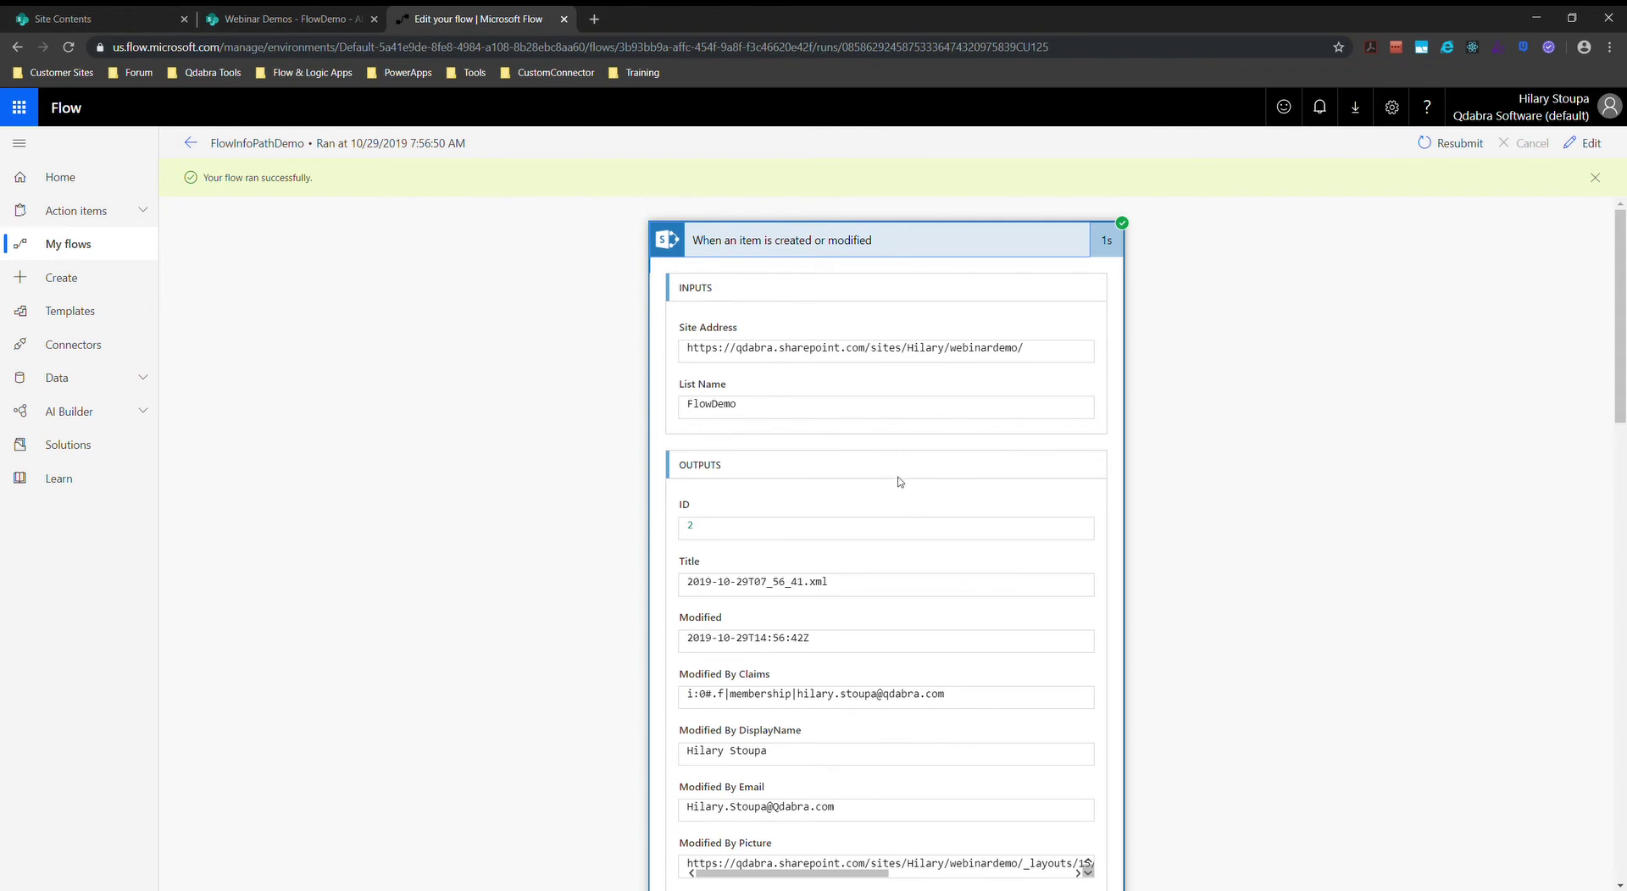
scroll(889, 513, down, 3)
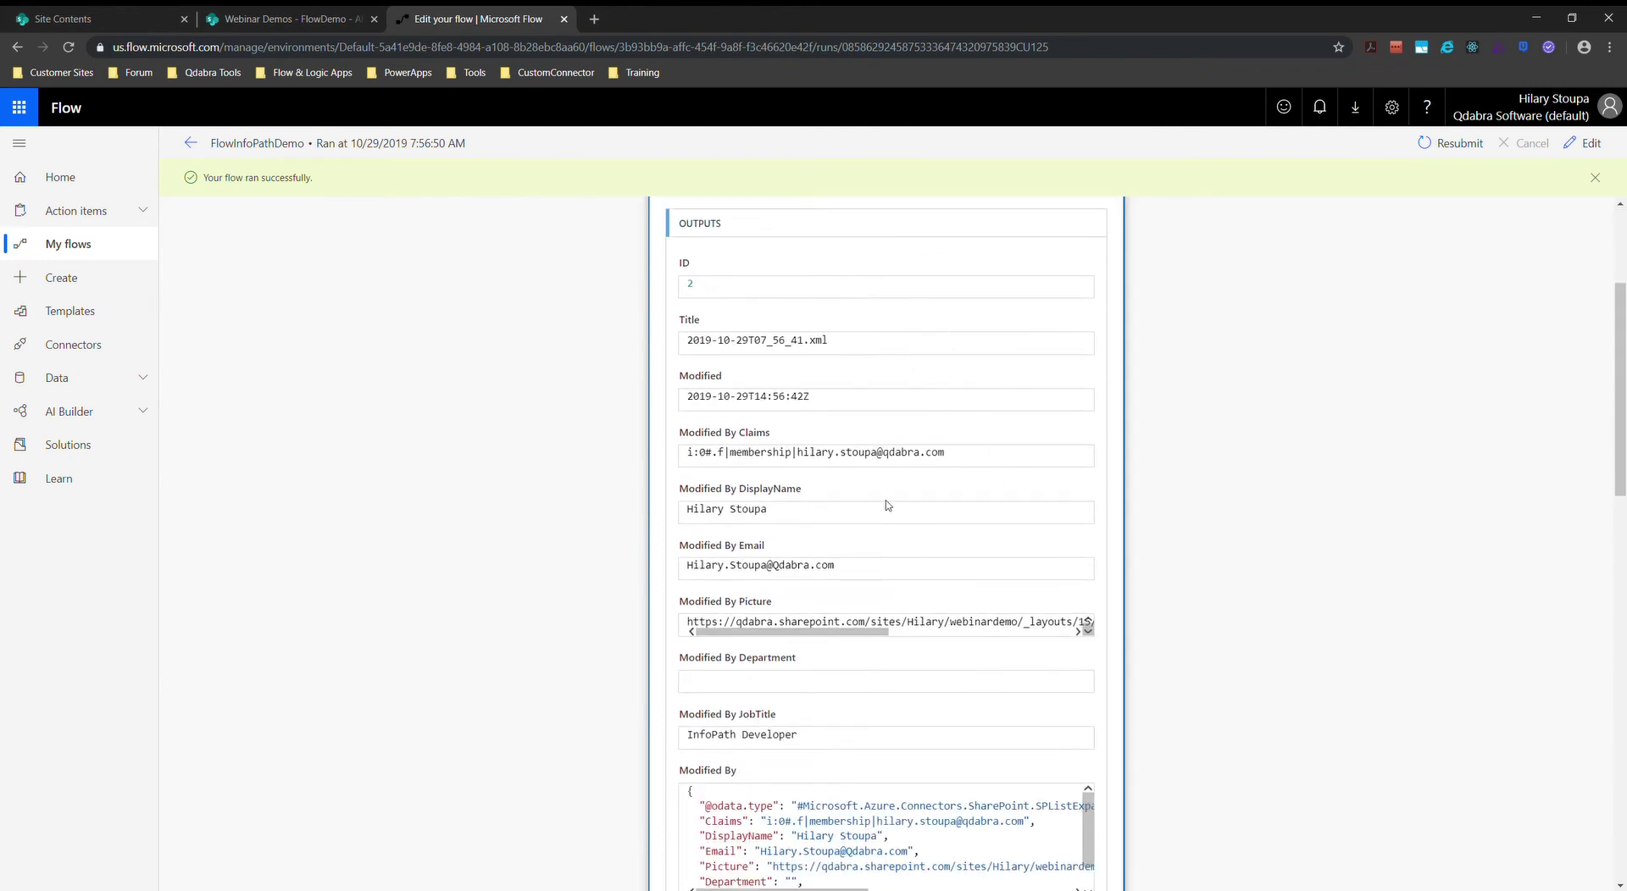
scroll(881, 507, down, 1)
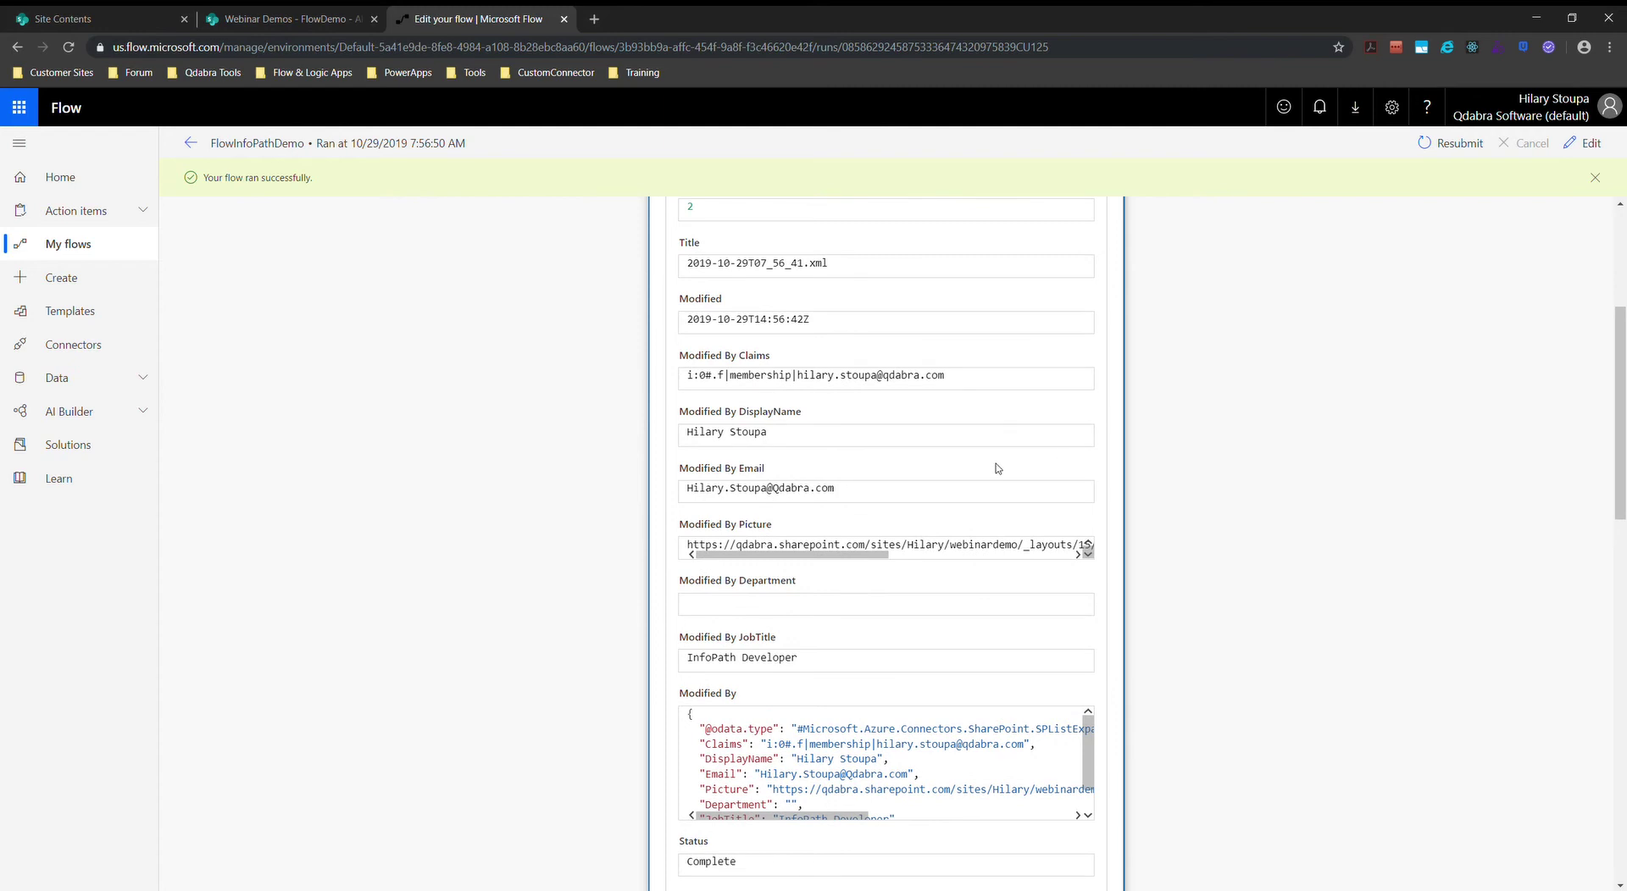
- Examine the remaining outputs of the run's "When an item is created or modified" trigger, from Created through Version number
scroll(1203, 748, down, 5)
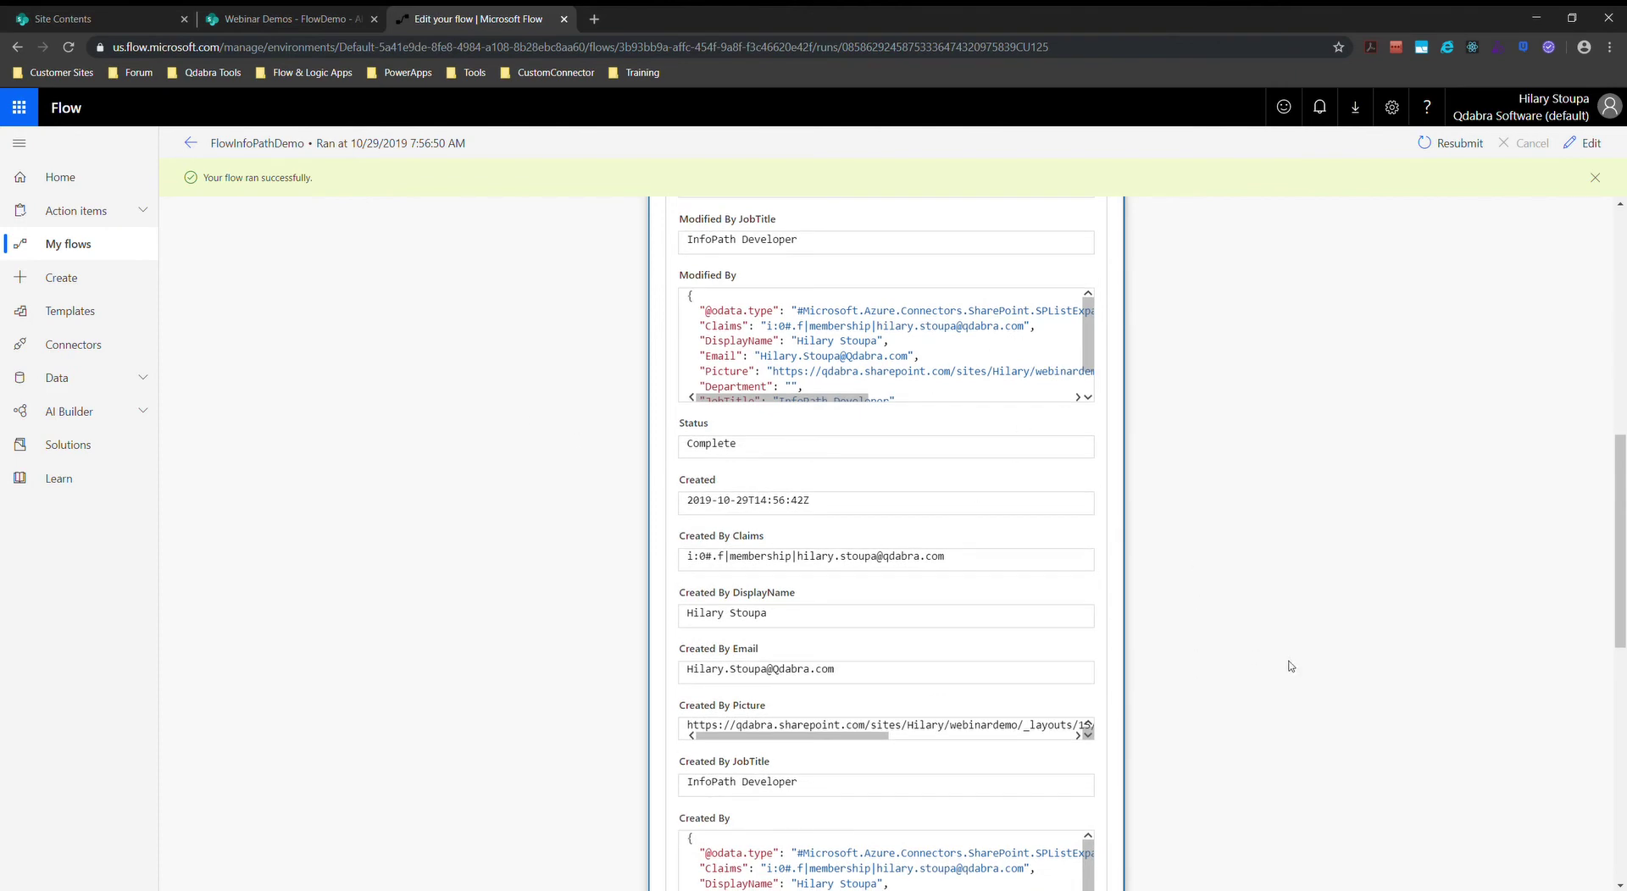
scroll(1184, 520, down, 4)
scroll(1184, 520, down, 5)
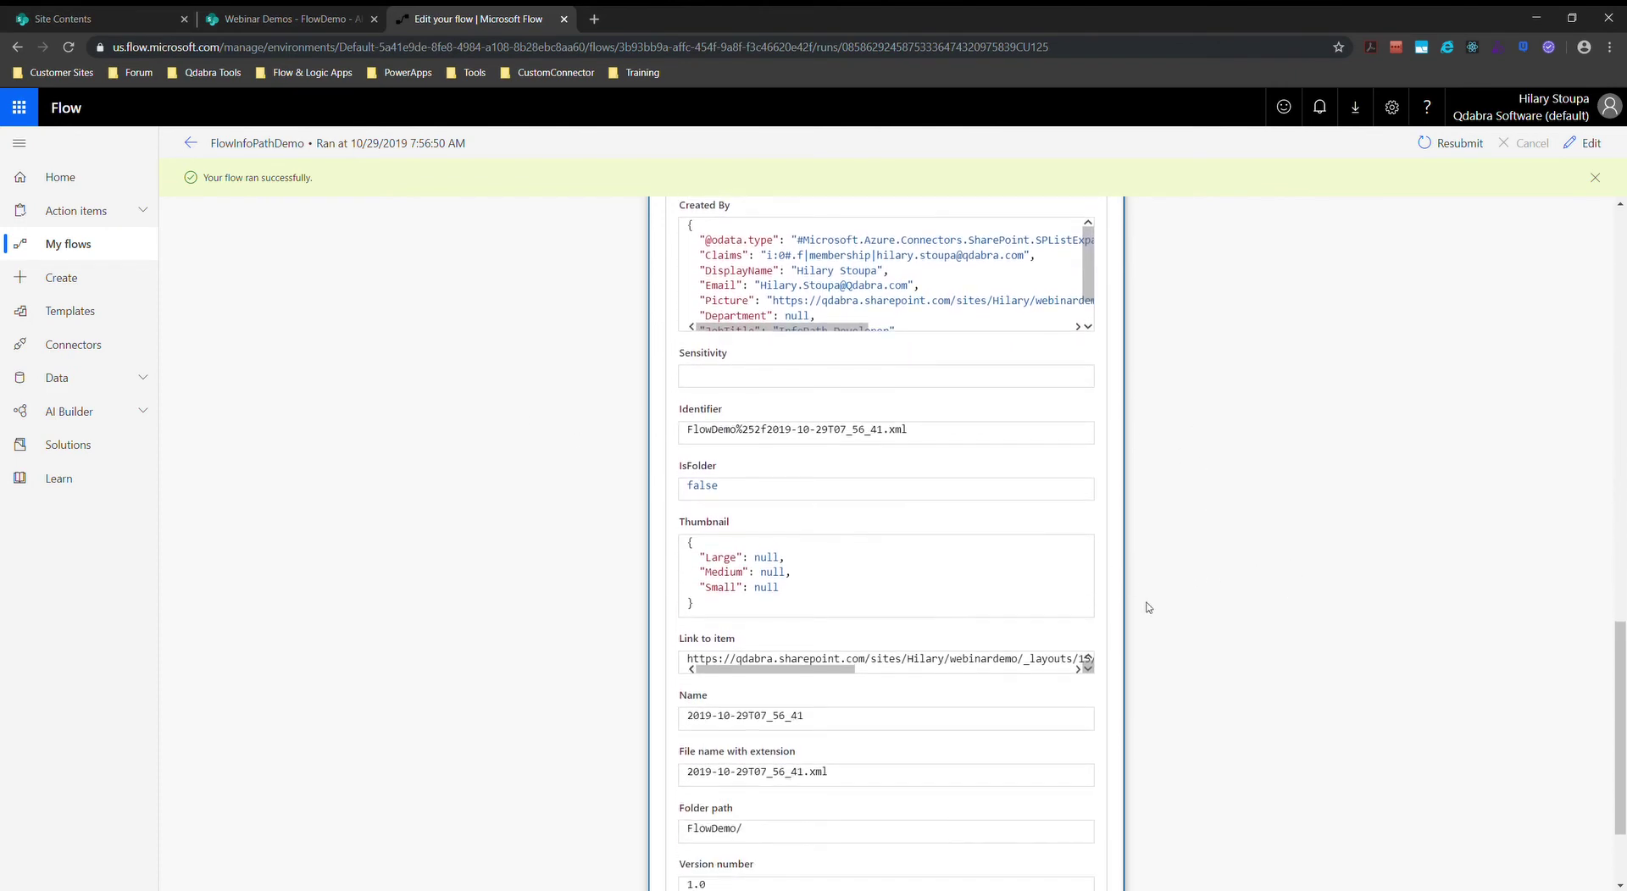
scroll(1122, 599, up, 3)
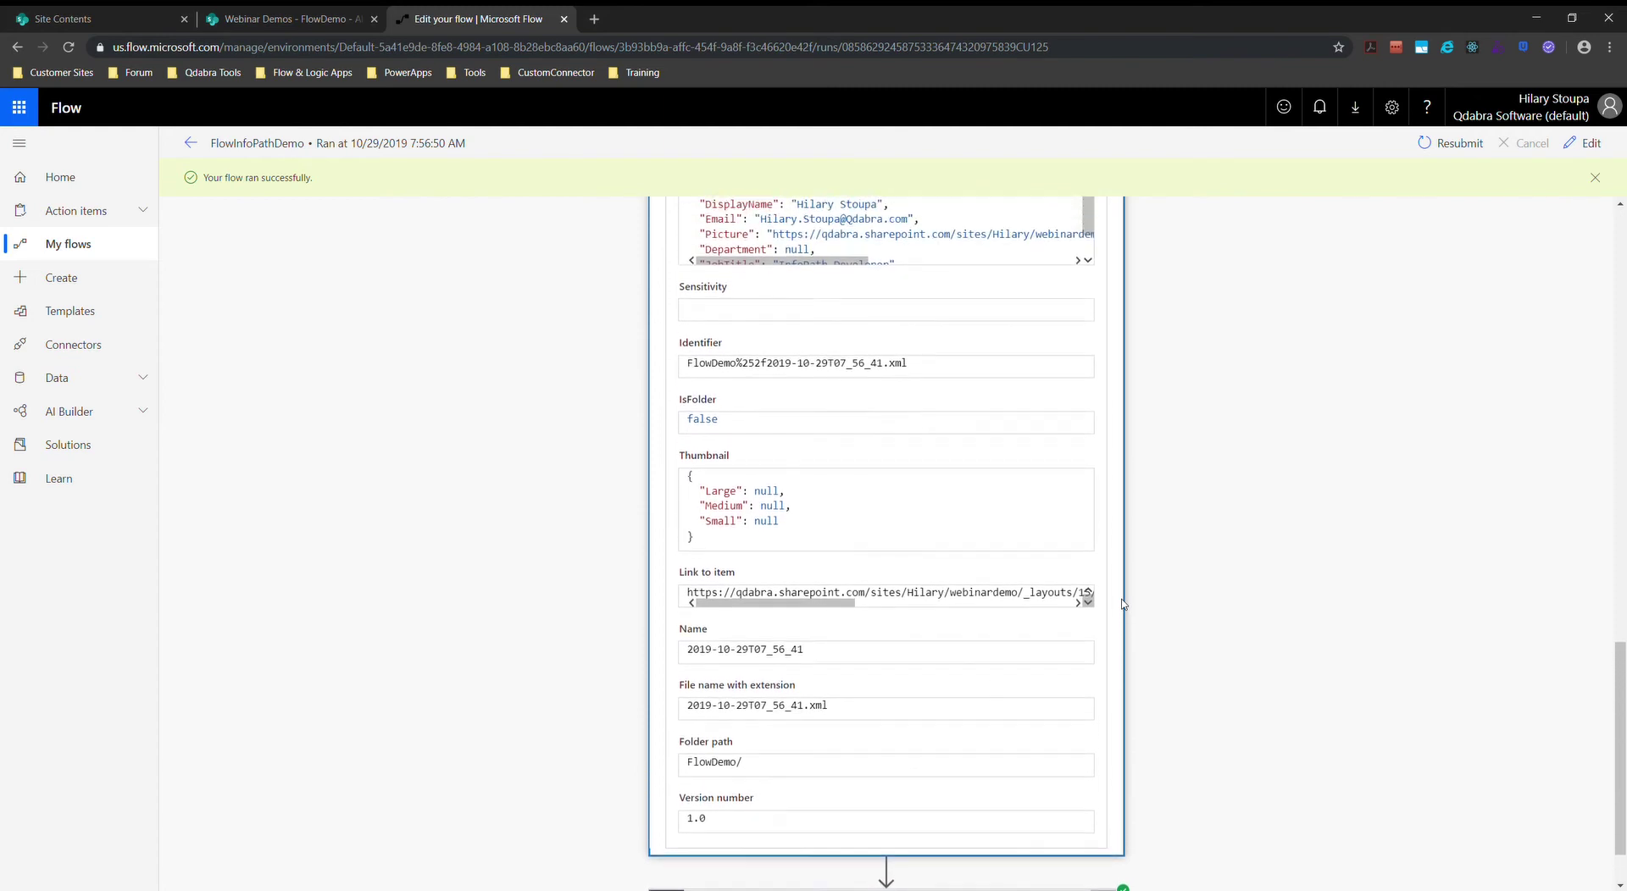
scroll(1313, 609, up, 5)
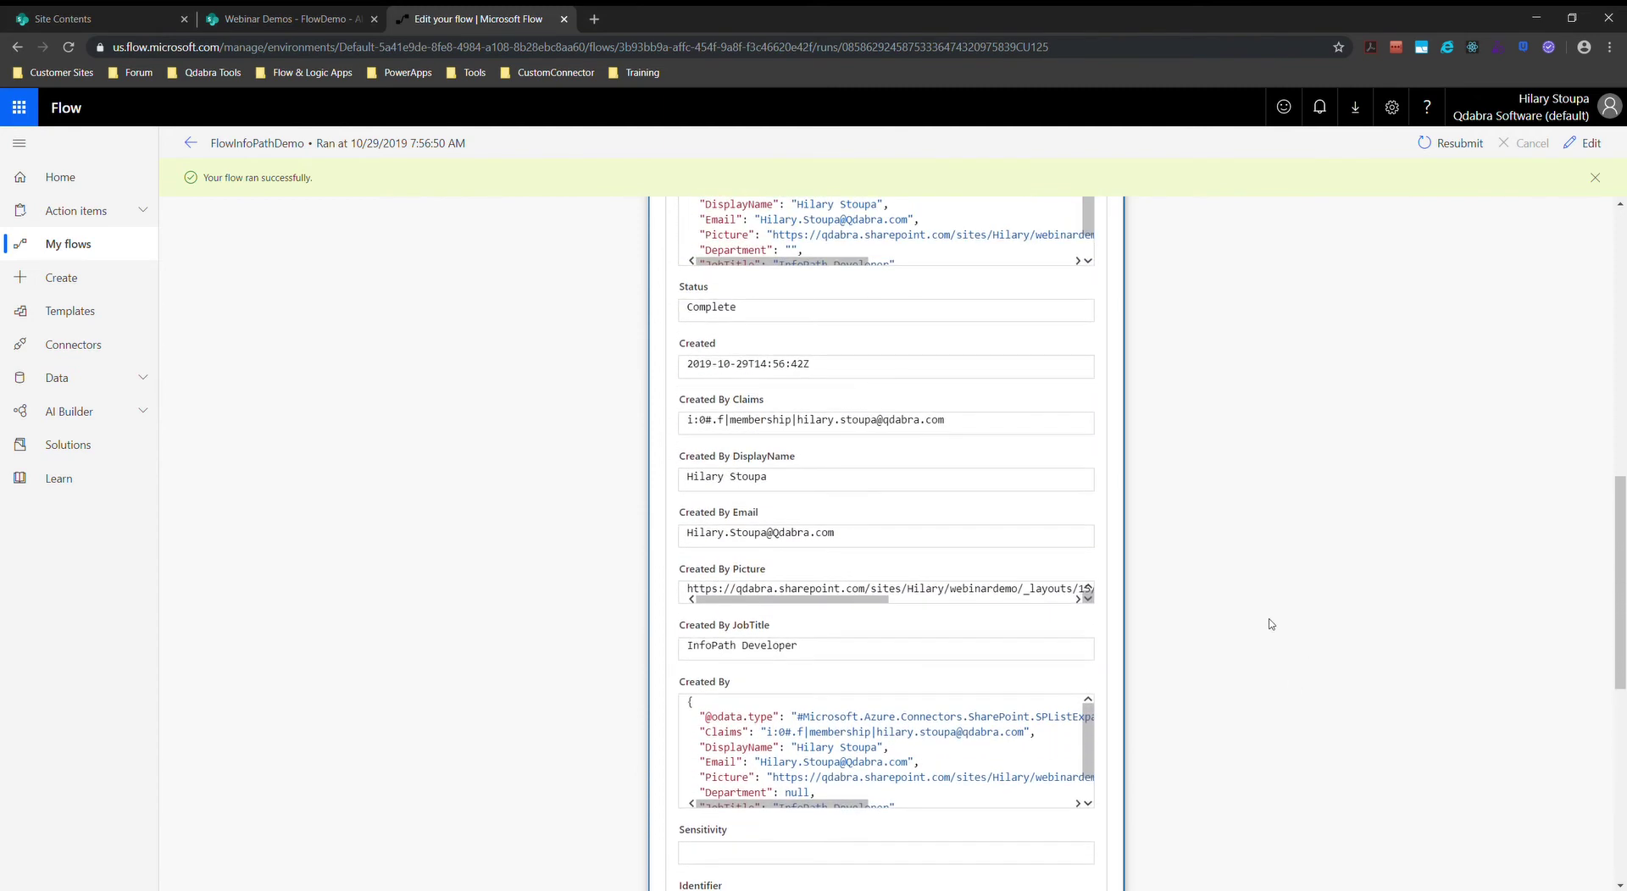
scroll(1269, 624, up, 3)
drag(753, 677, 684, 667)
scroll(1413, 584, up, 6)
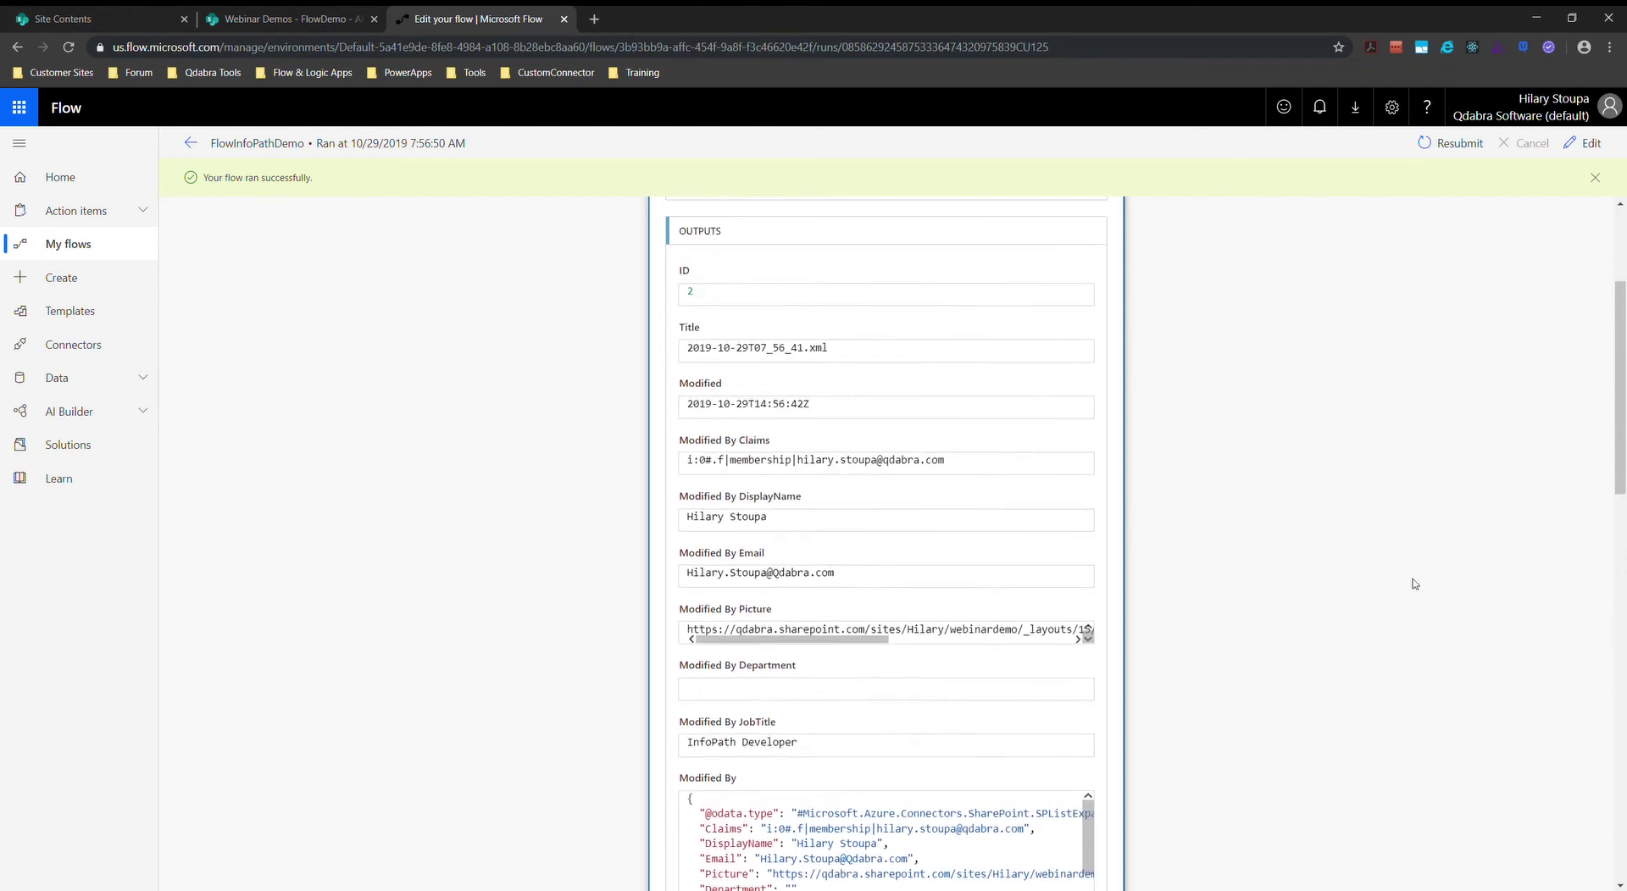
scroll(1413, 583, down, 15)
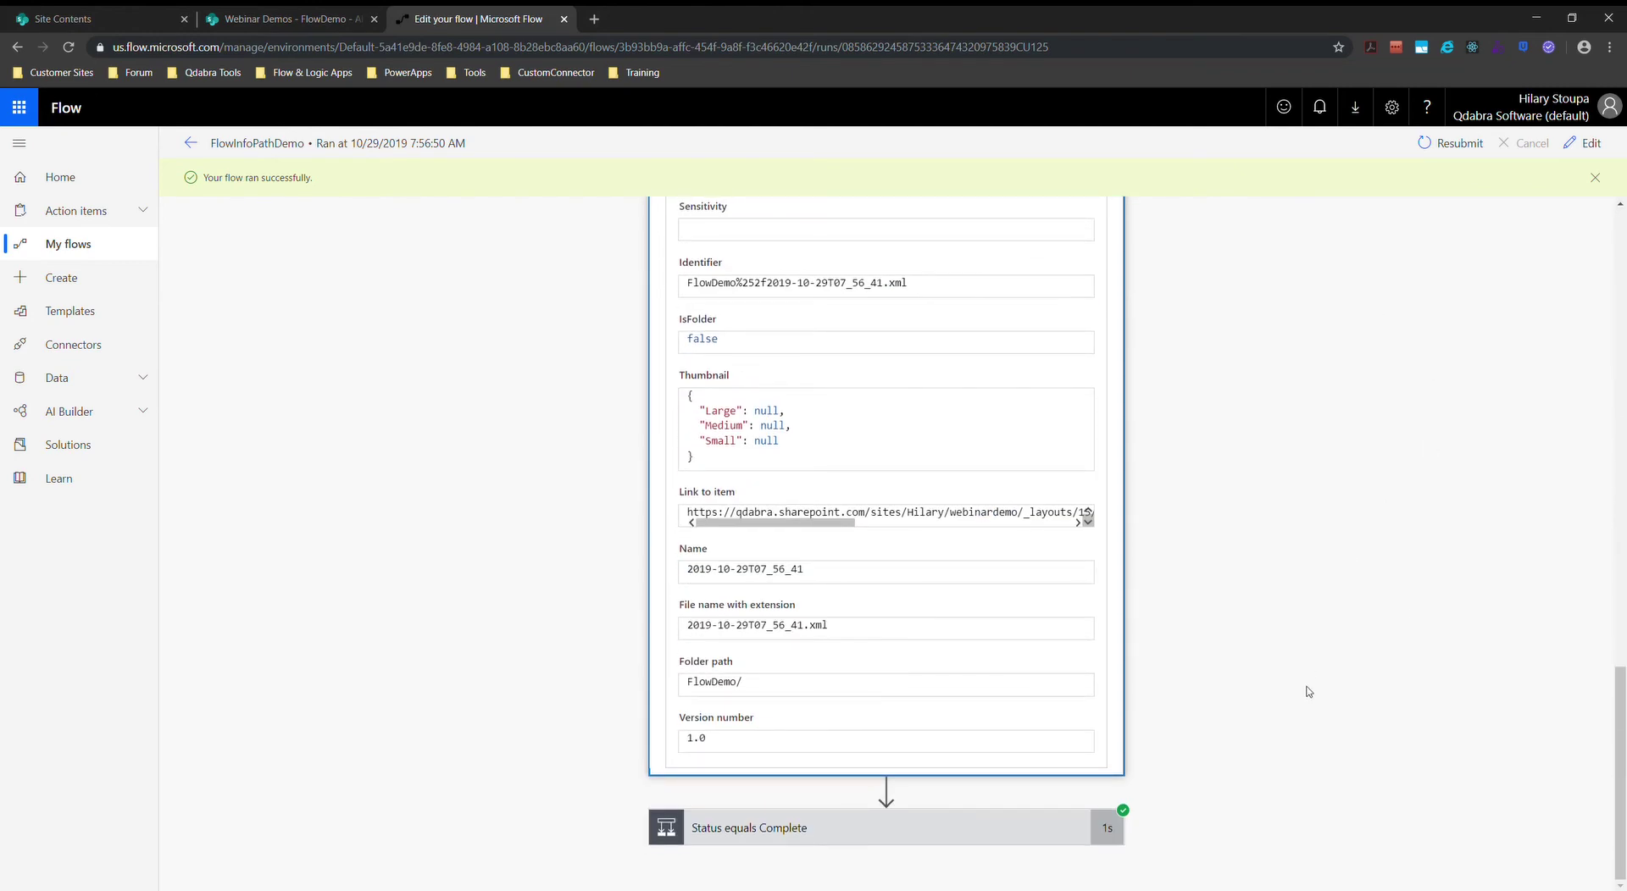
- Expand the "Status equals Complete" condition and examine its expression result and the details of the "Send me an email notification" action
click(821, 834)
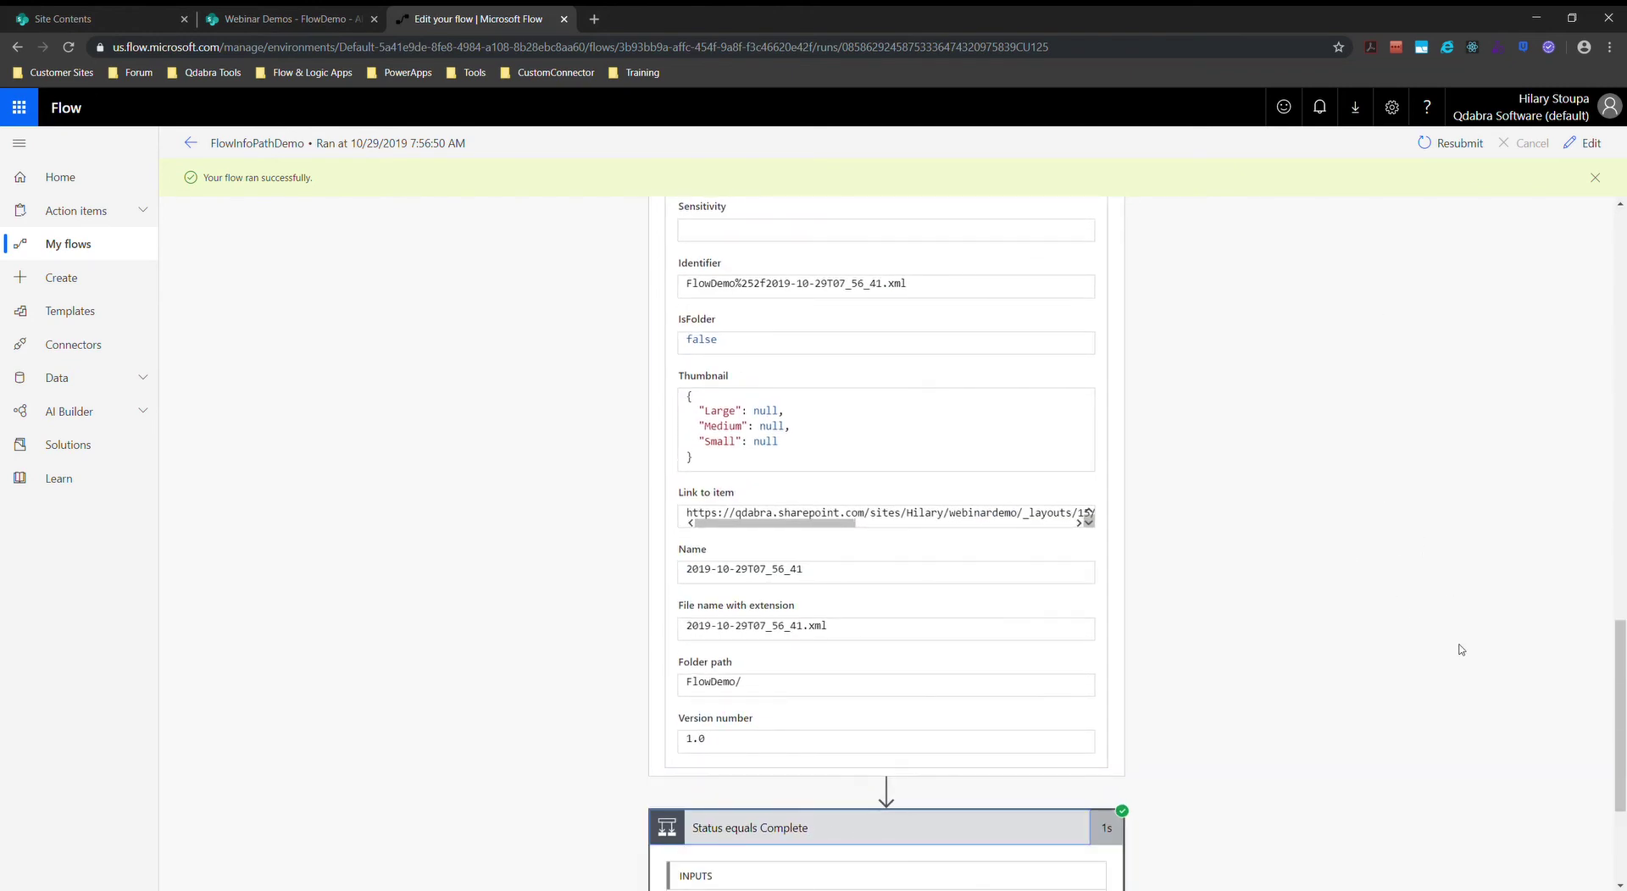
scroll(1462, 648, down, 3)
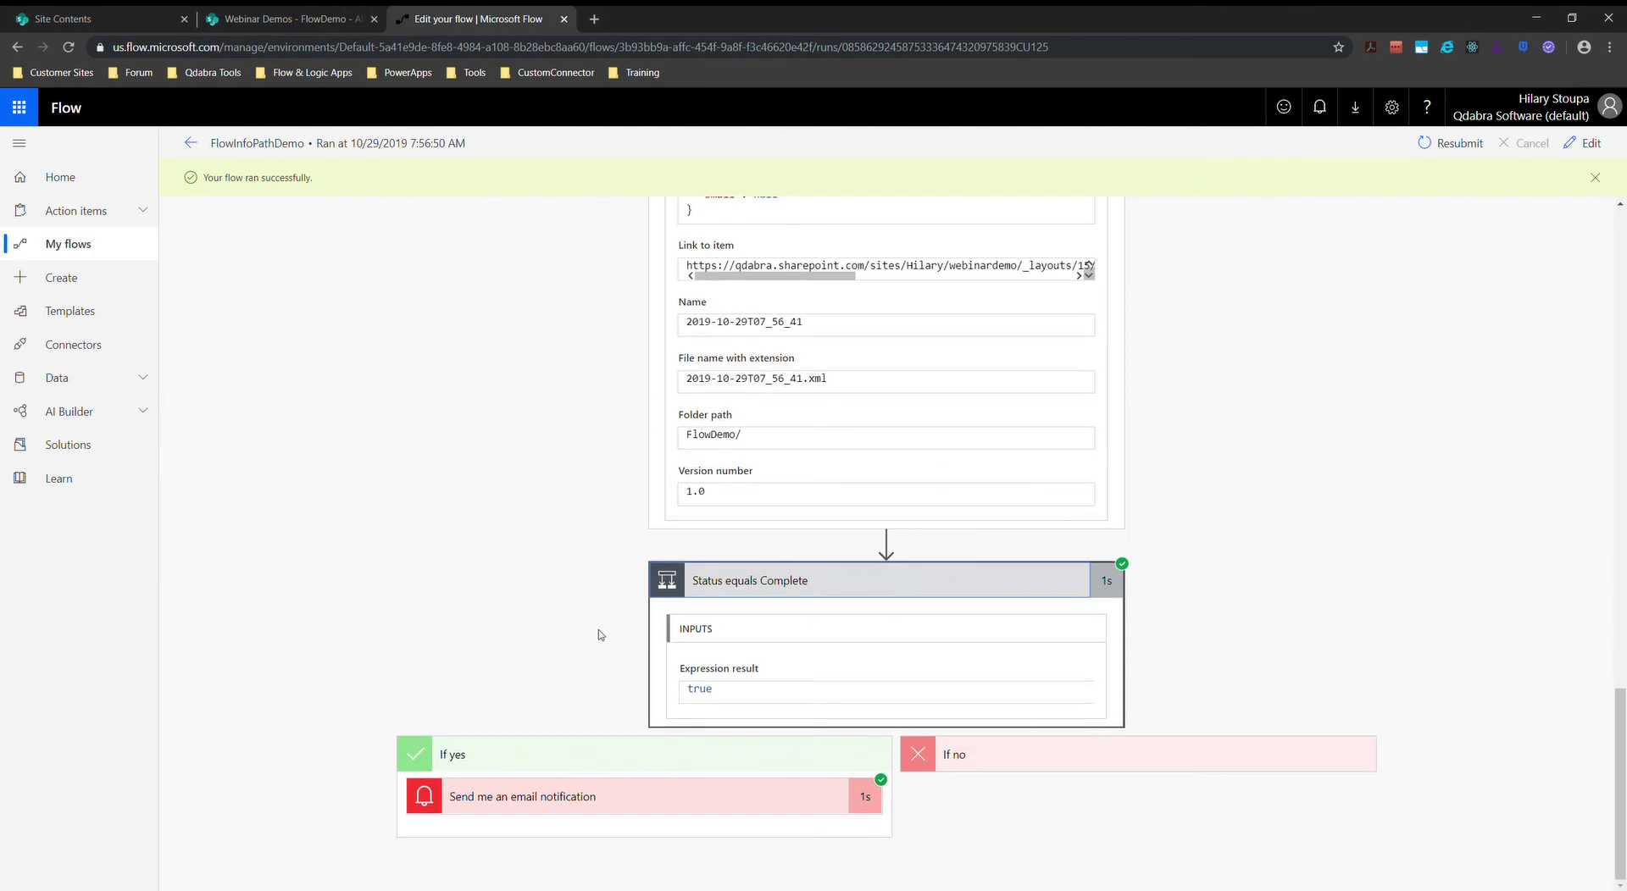
drag(763, 677, 682, 673)
click(756, 696)
click(772, 673)
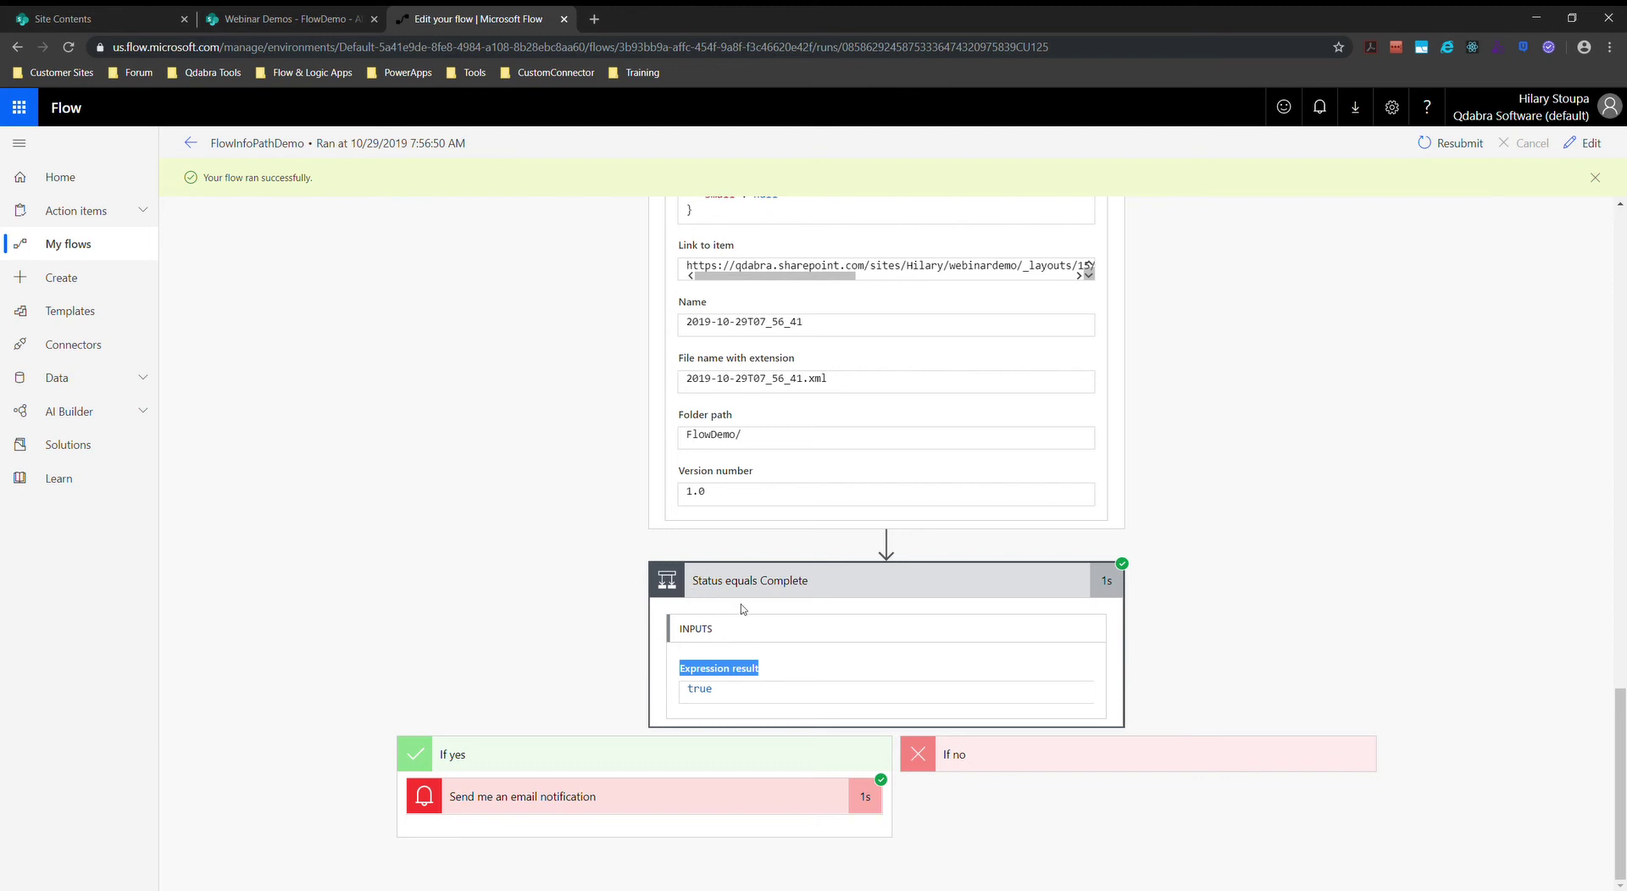
click(684, 796)
scroll(1237, 508, down, 5)
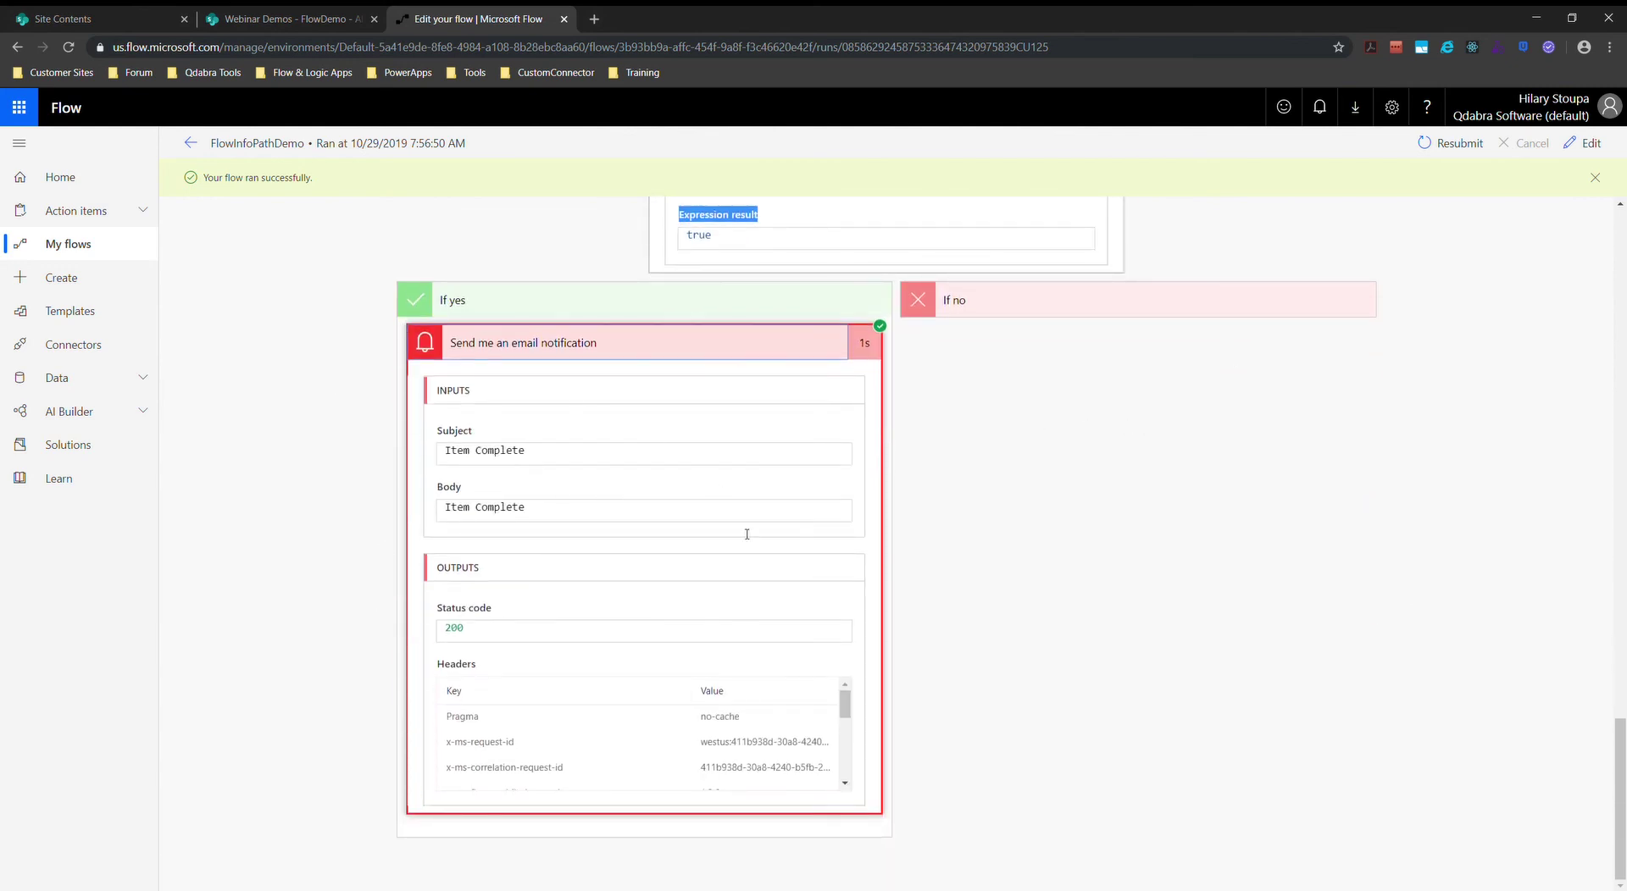
- Return to the flow's details page, open the older run, and examine the expression result of its "Status equals Complete" condition
click(200, 144)
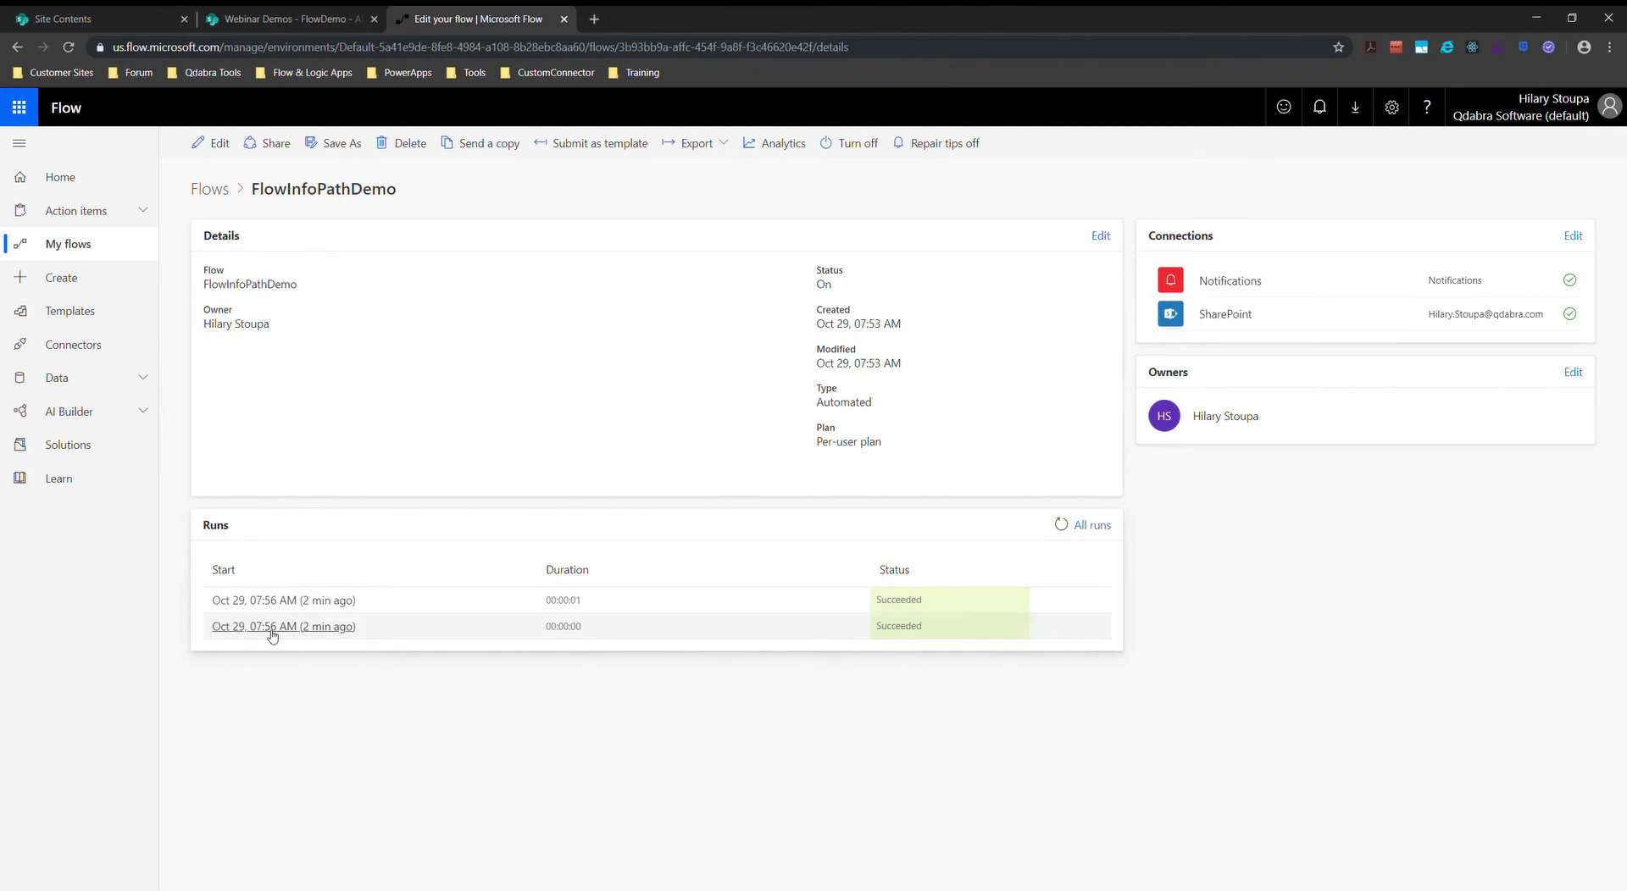
click(273, 628)
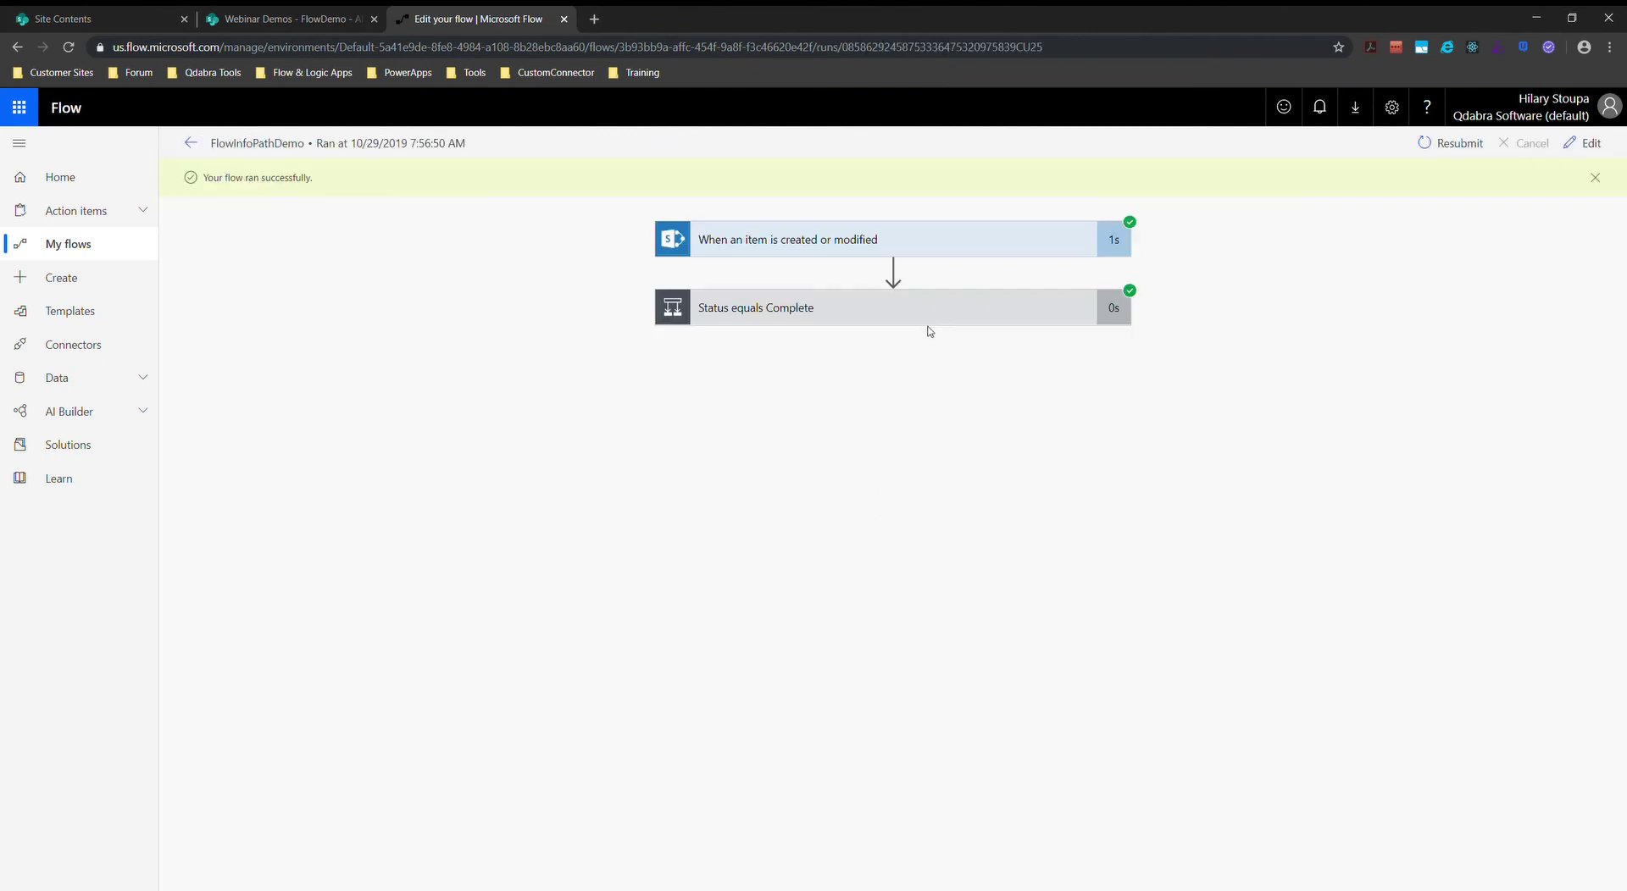
click(828, 312)
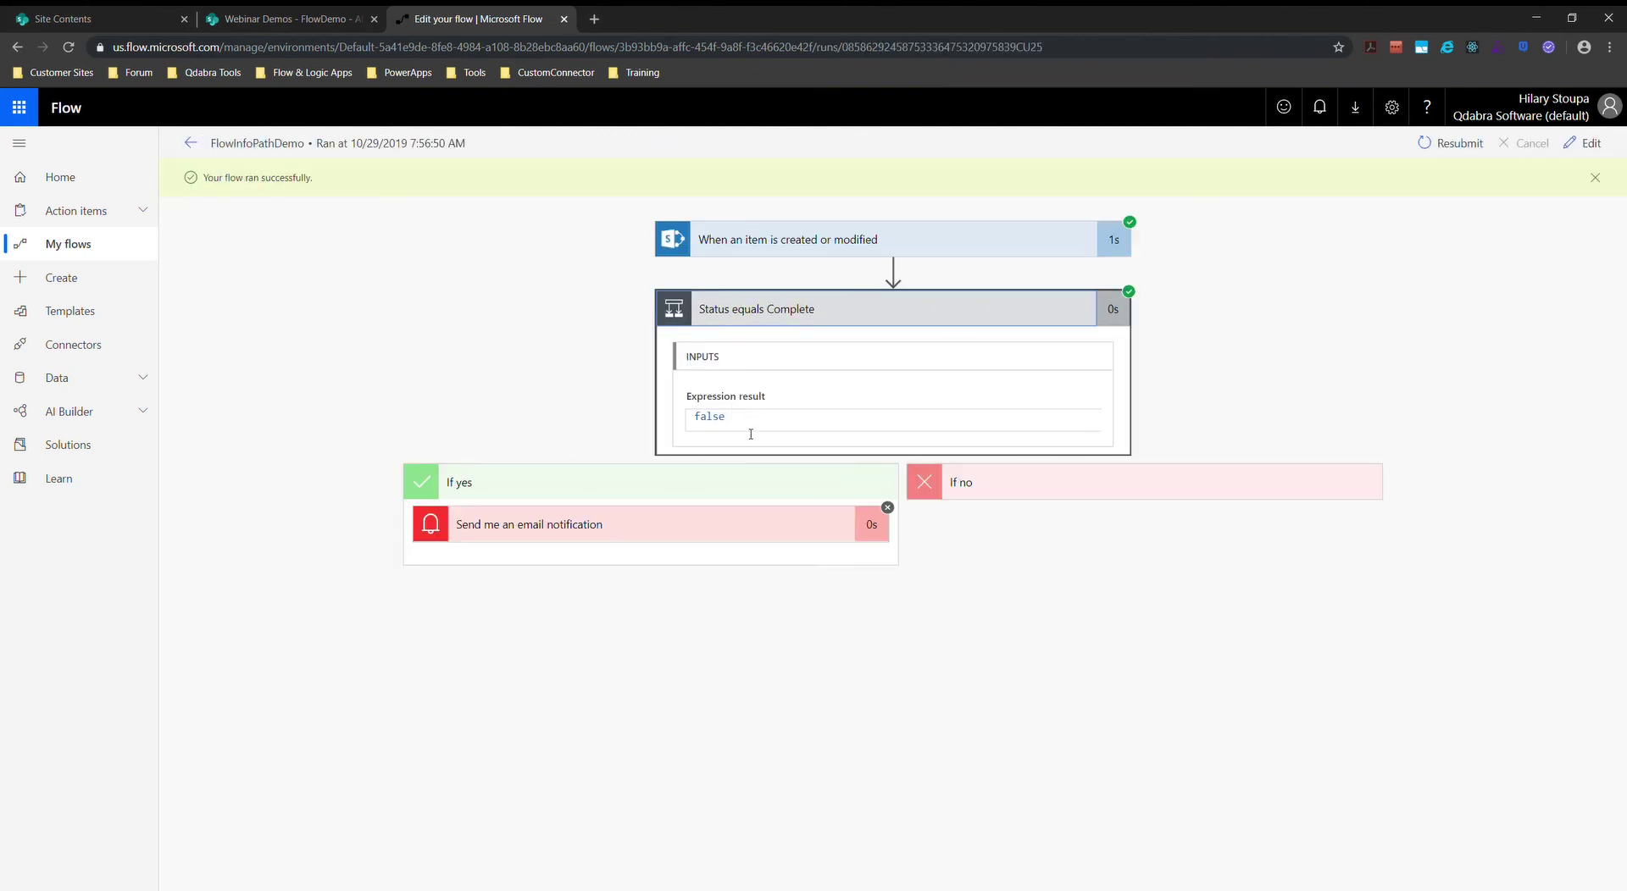